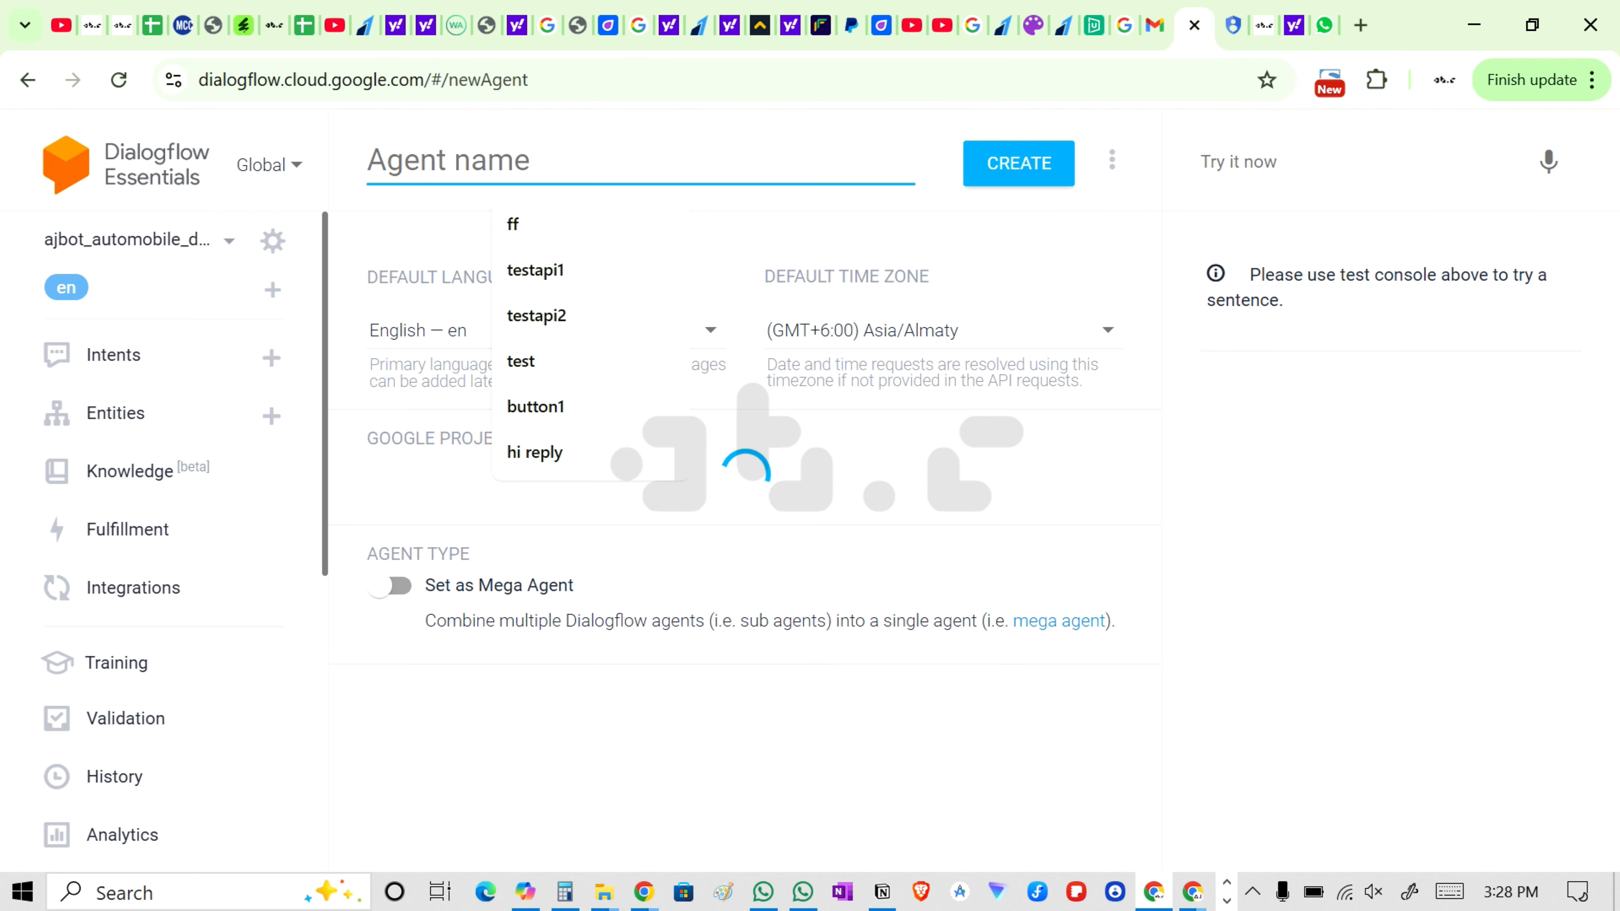
# - Name the new agent new_chatbot, with an underscore instead of a space
pyautogui.click(577, 170)
pyautogui.click(344, 205)
pyautogui.click(444, 160)
pyautogui.write('new')
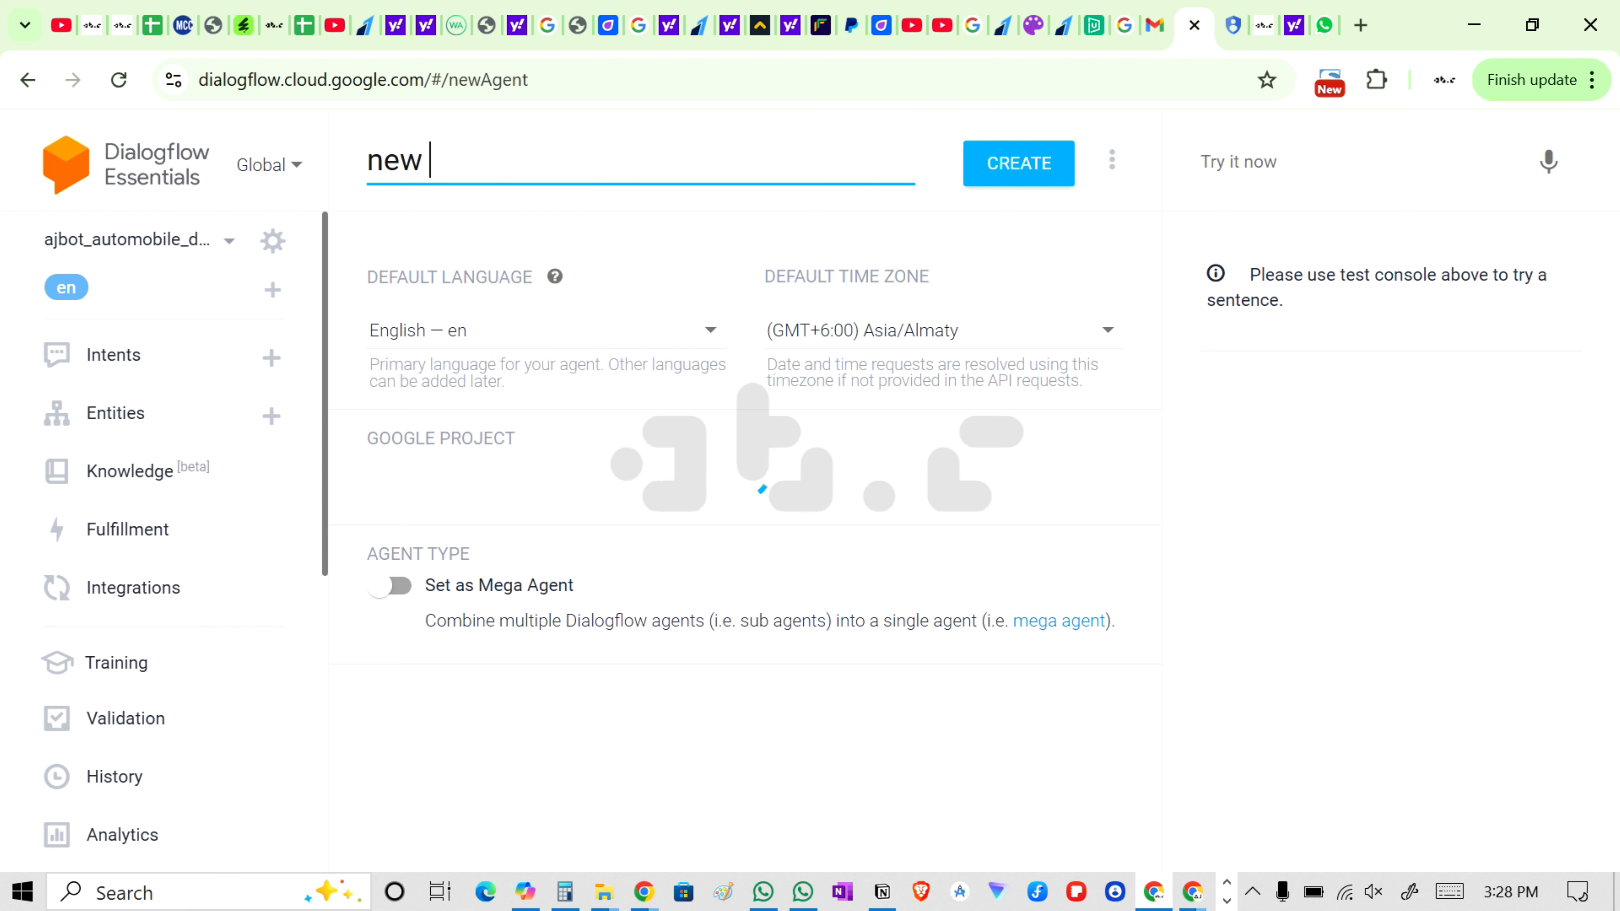
pyautogui.write(' chatbot')
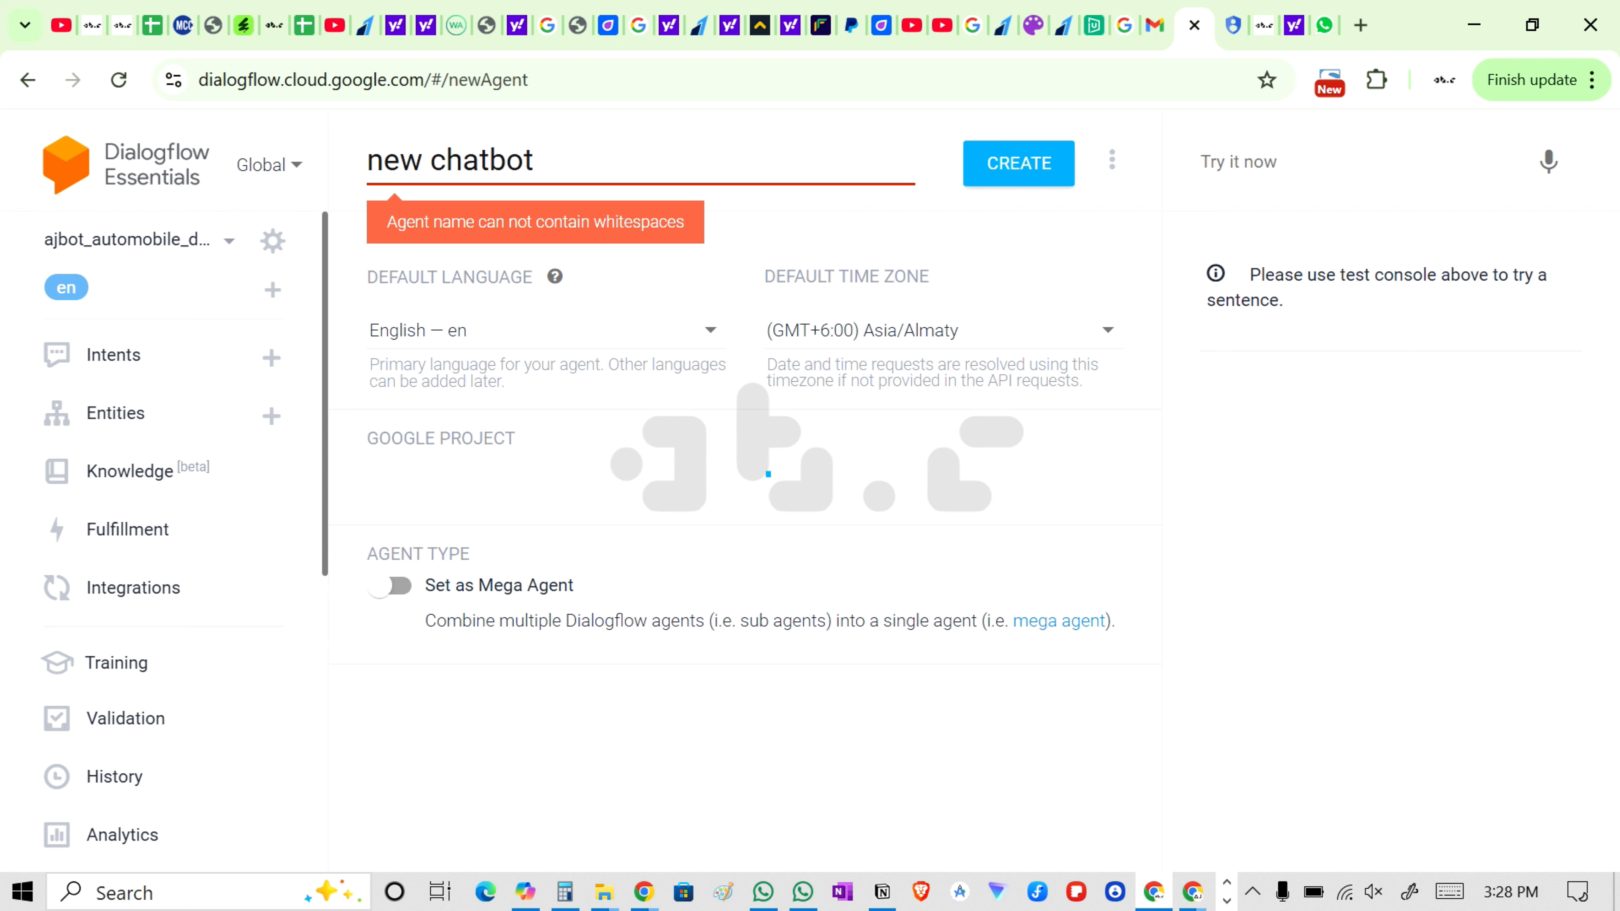
pyautogui.press('Left')
pyautogui.press('Left')
pyautogui.press('Left')
pyautogui.press('Left')
pyautogui.press('Left')
pyautogui.press('Left')
pyautogui.press('Left')
pyautogui.press('BackSpace')
pyautogui.press('BackSpace')
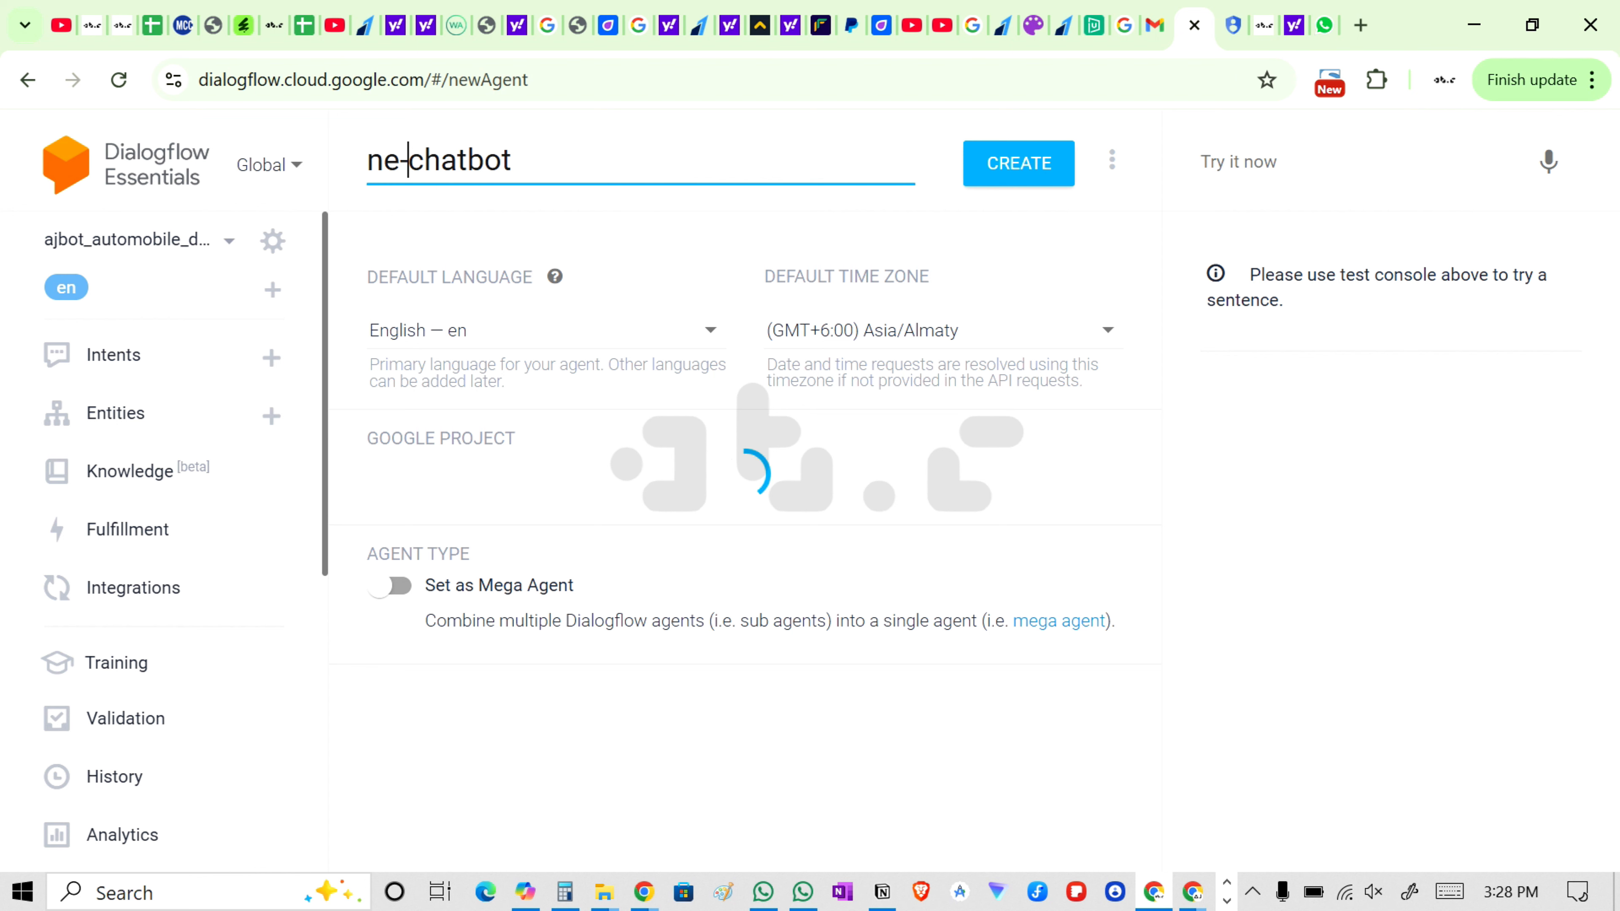
pyautogui.press('BackSpace')
pyautogui.write('w_')
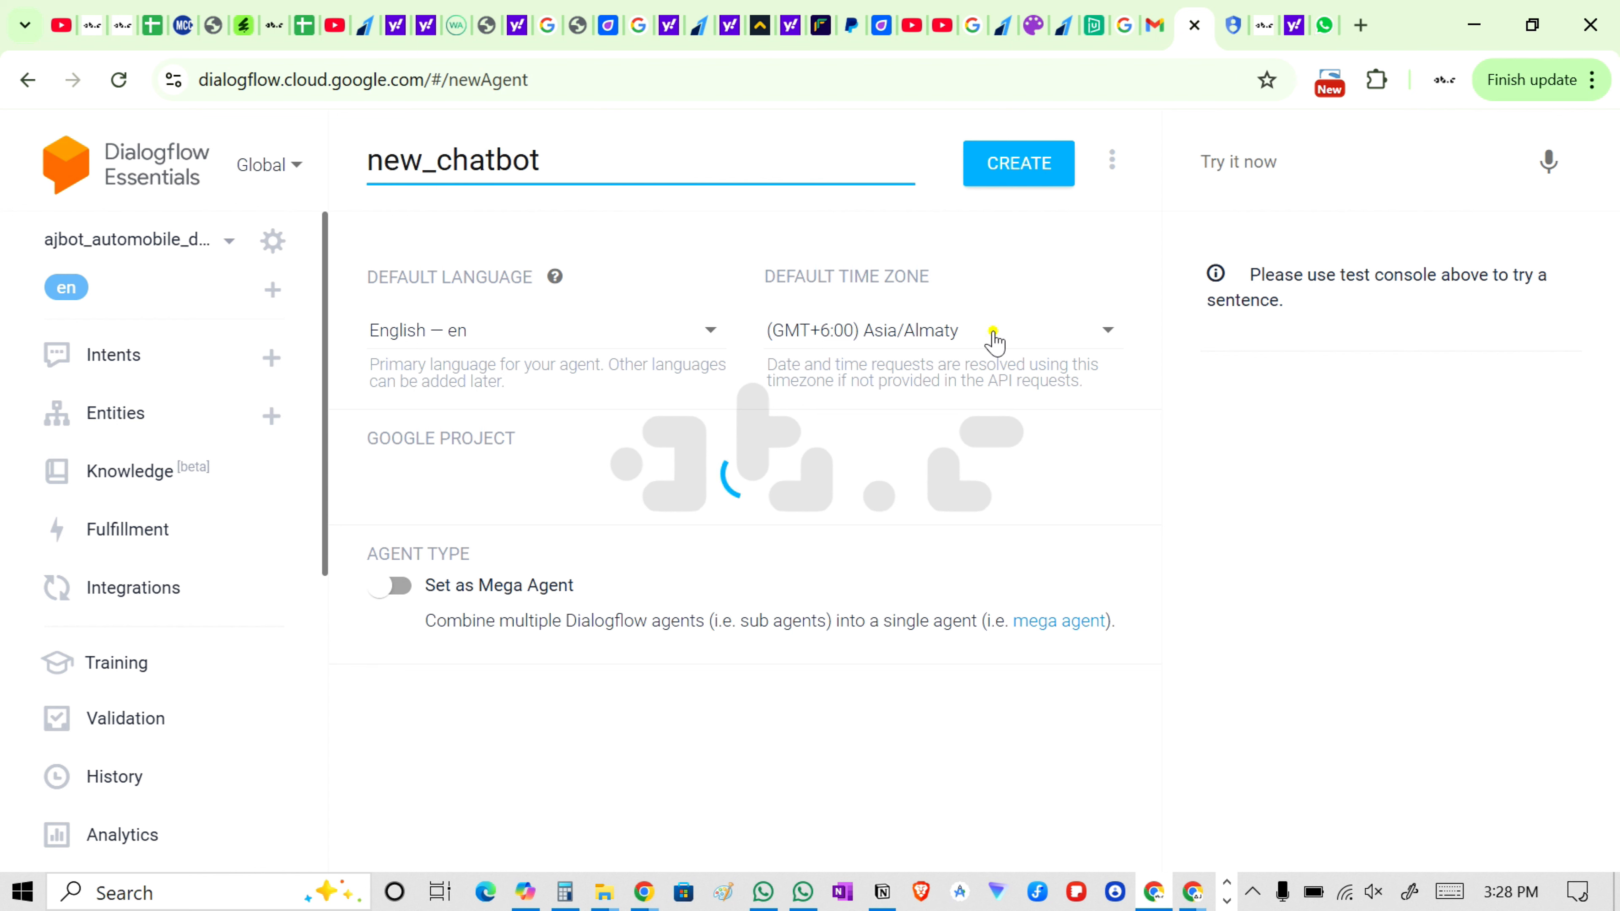
# - Set the agent's default time zone to (GMT+5:30) Asia/Colombo and create the agent
pyautogui.click(990, 338)
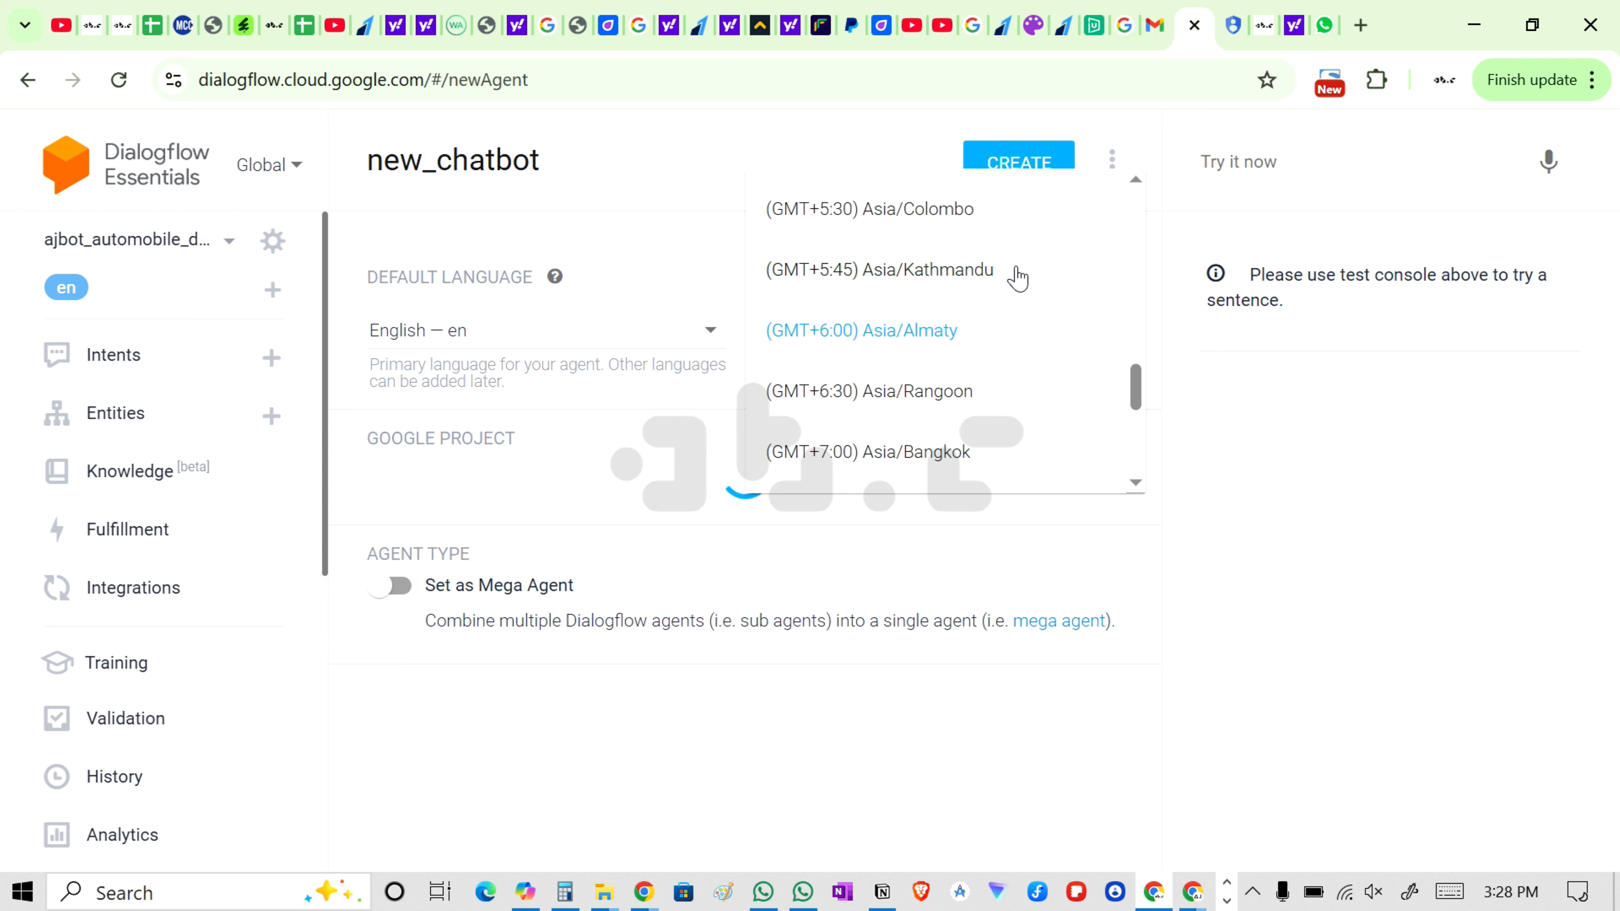
pyautogui.scroll(3, 1026, 326)
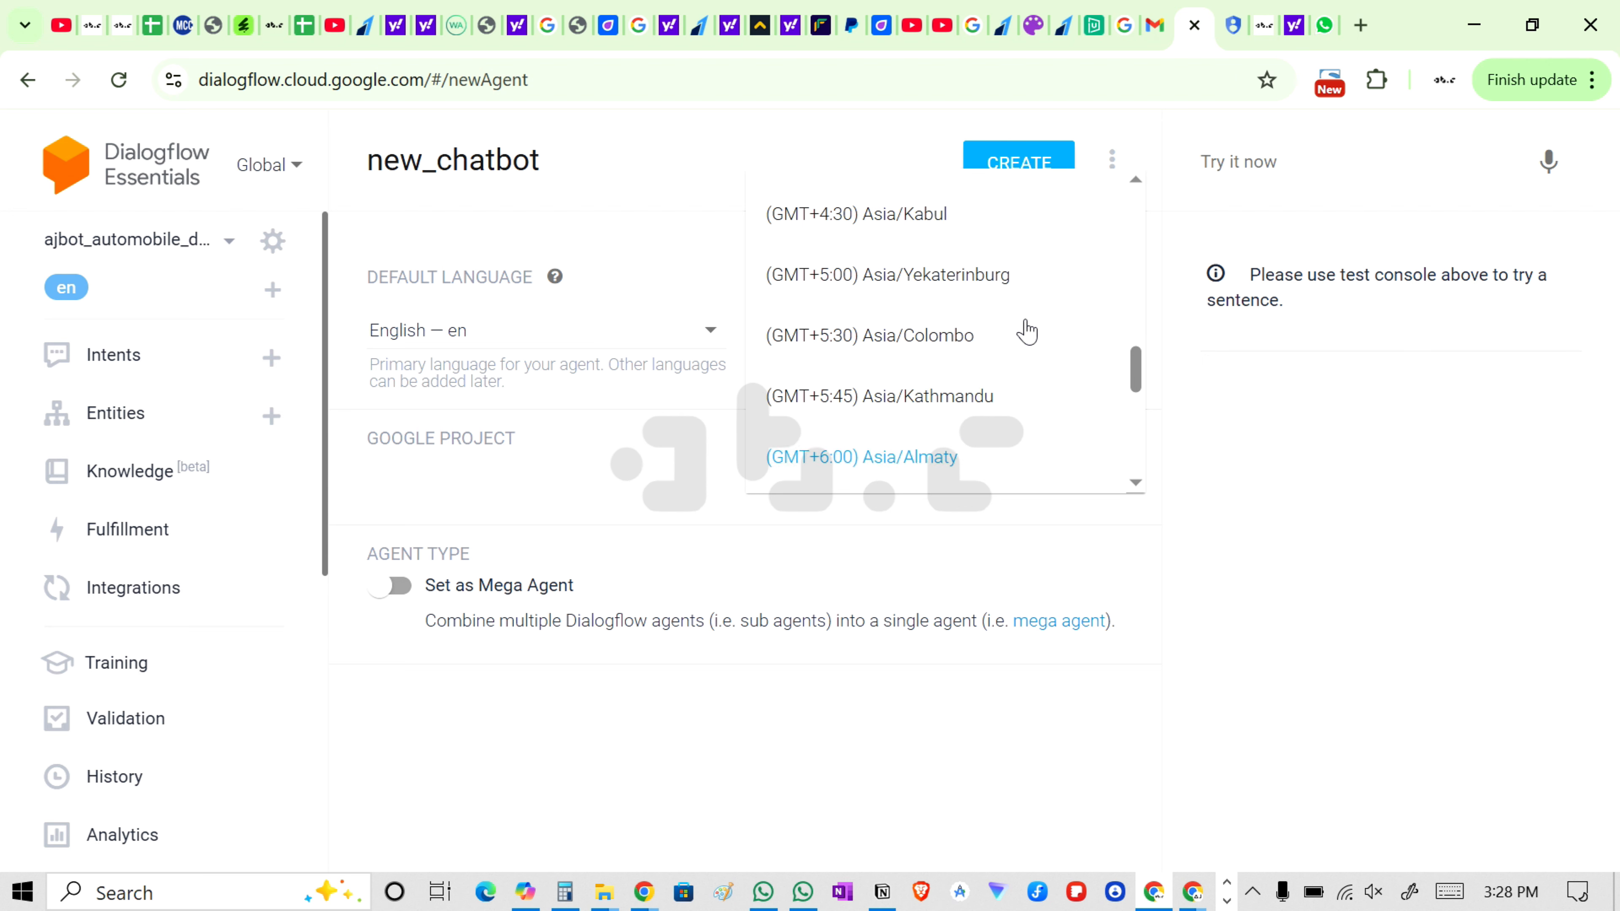
pyautogui.scroll(-3, 1027, 331)
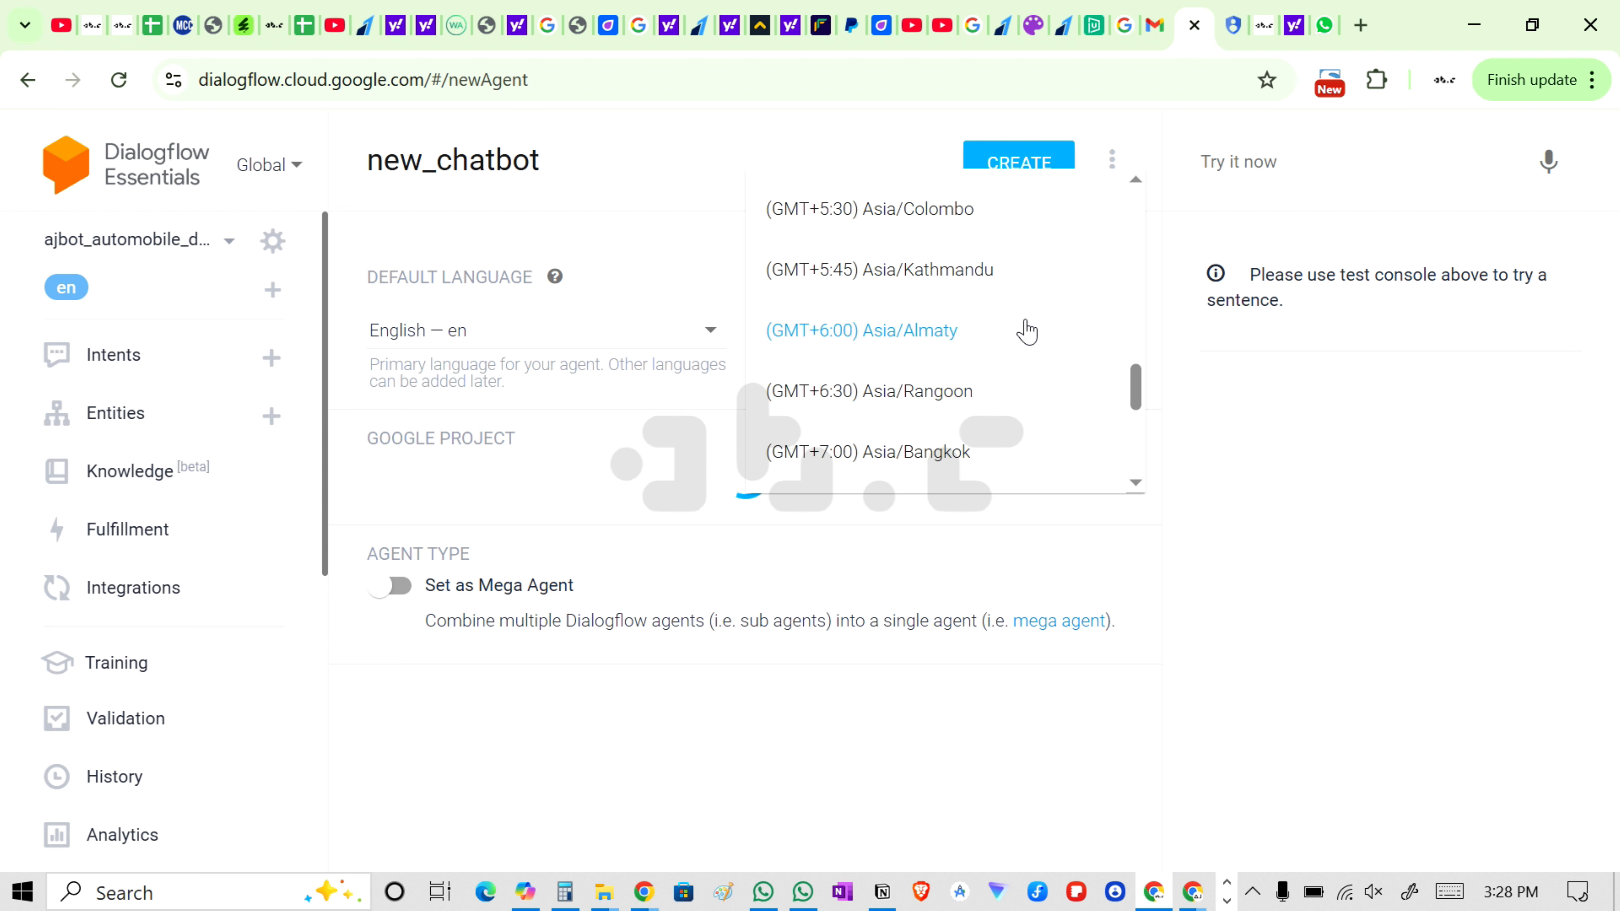
pyautogui.scroll(2, 1027, 331)
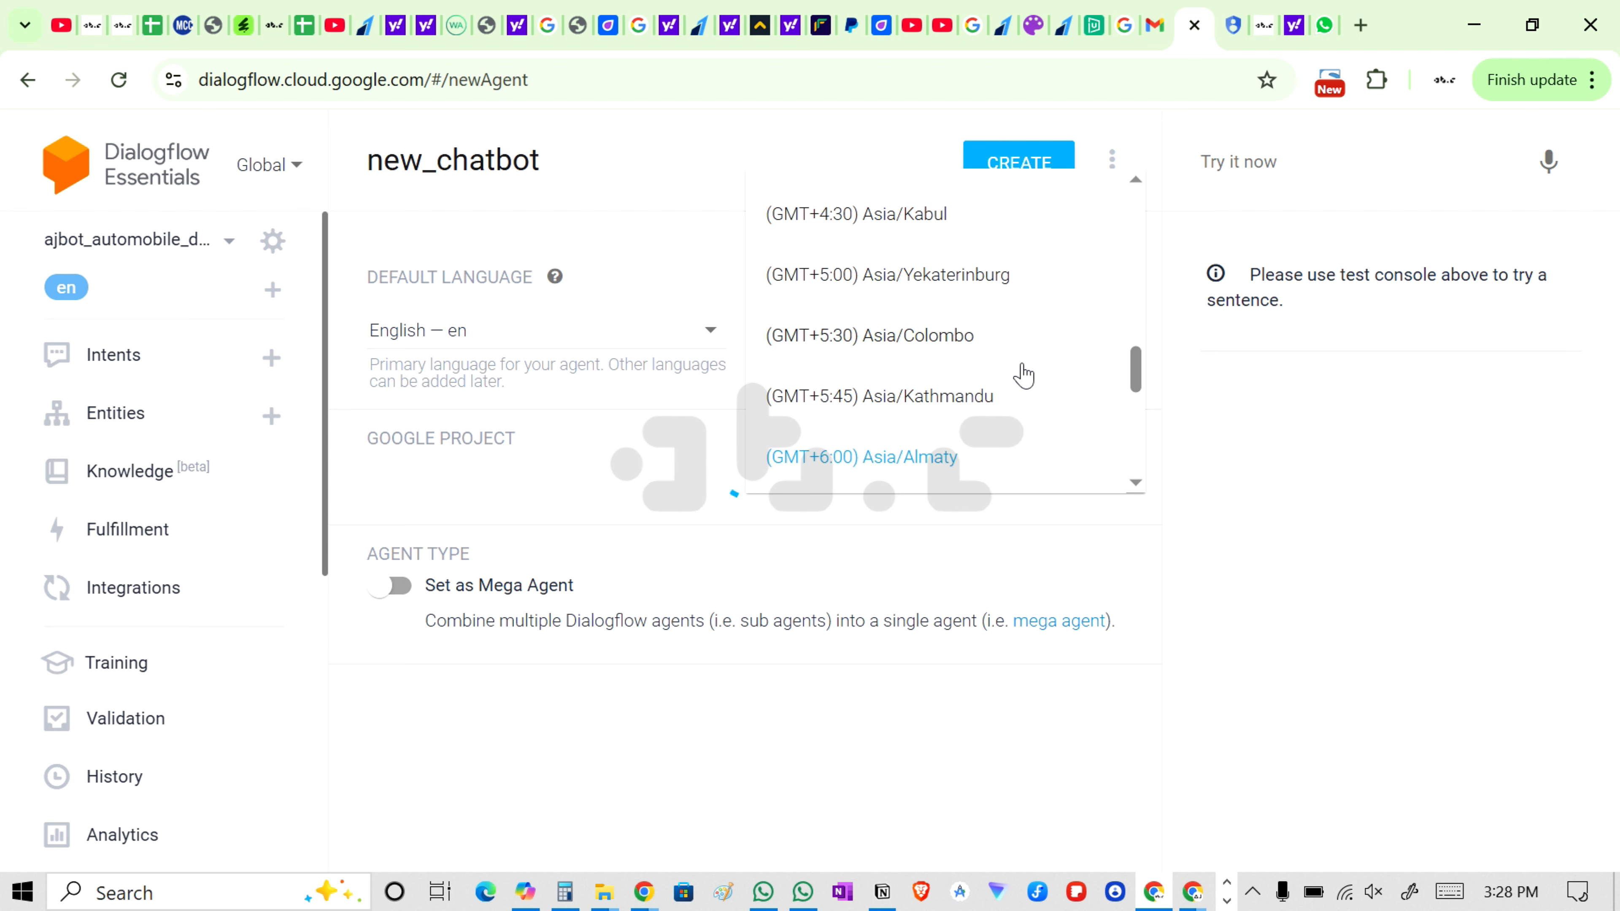
pyautogui.click(1015, 341)
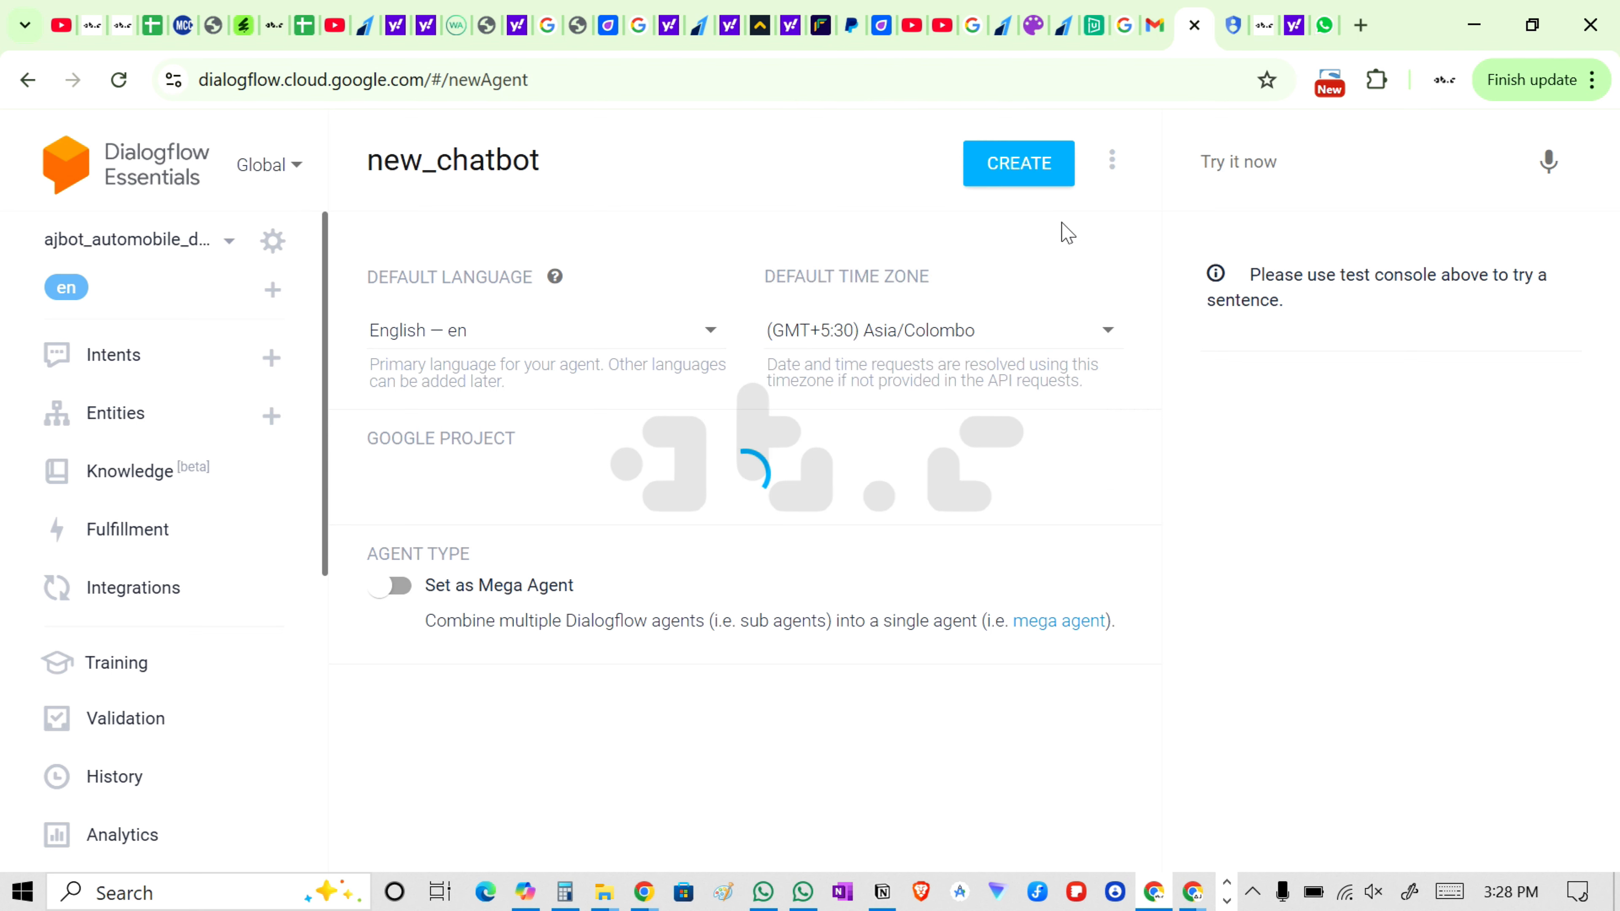
pyautogui.click(1027, 181)
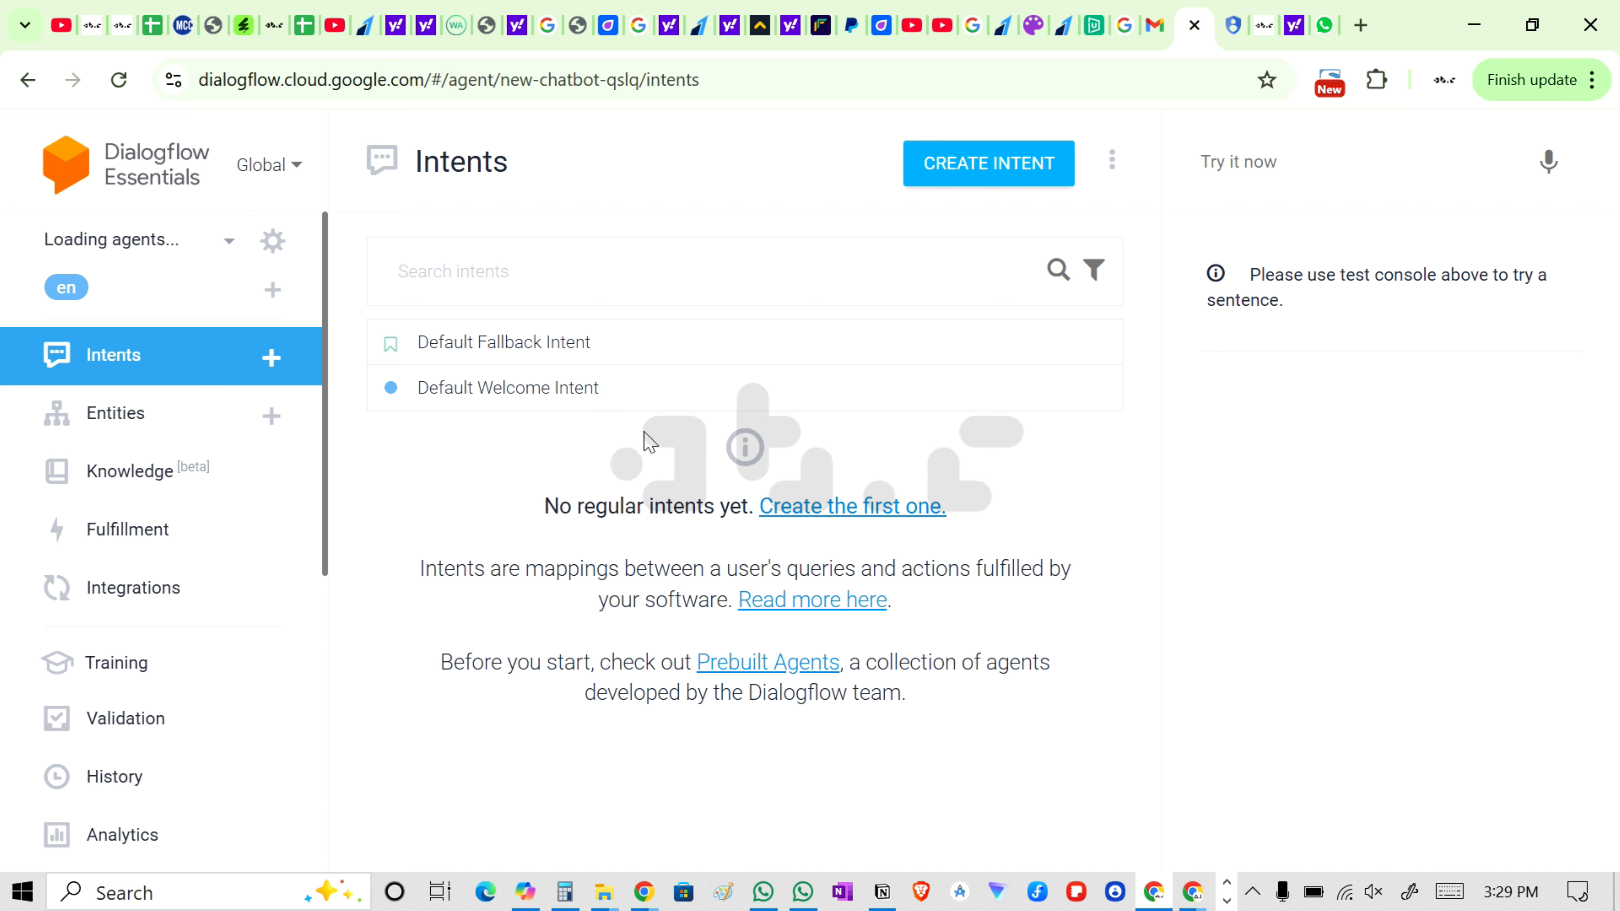
# - Open the Default Welcome Intent and review its training phrases, action and text responses
pyautogui.click(678, 388)
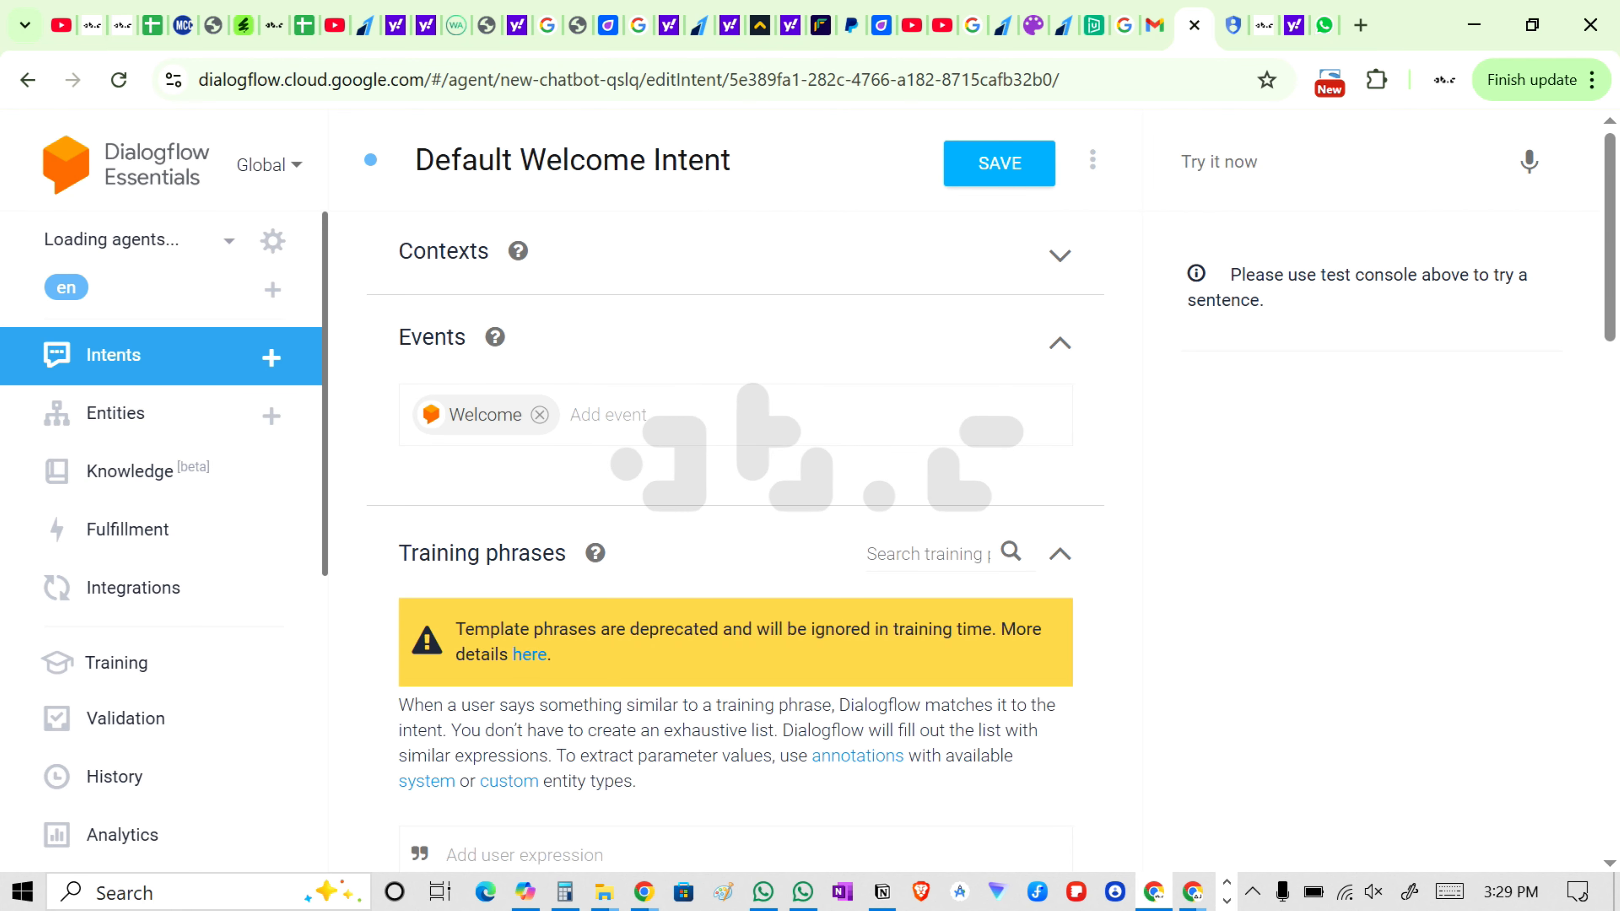
pyautogui.scroll(-4, 611, 506)
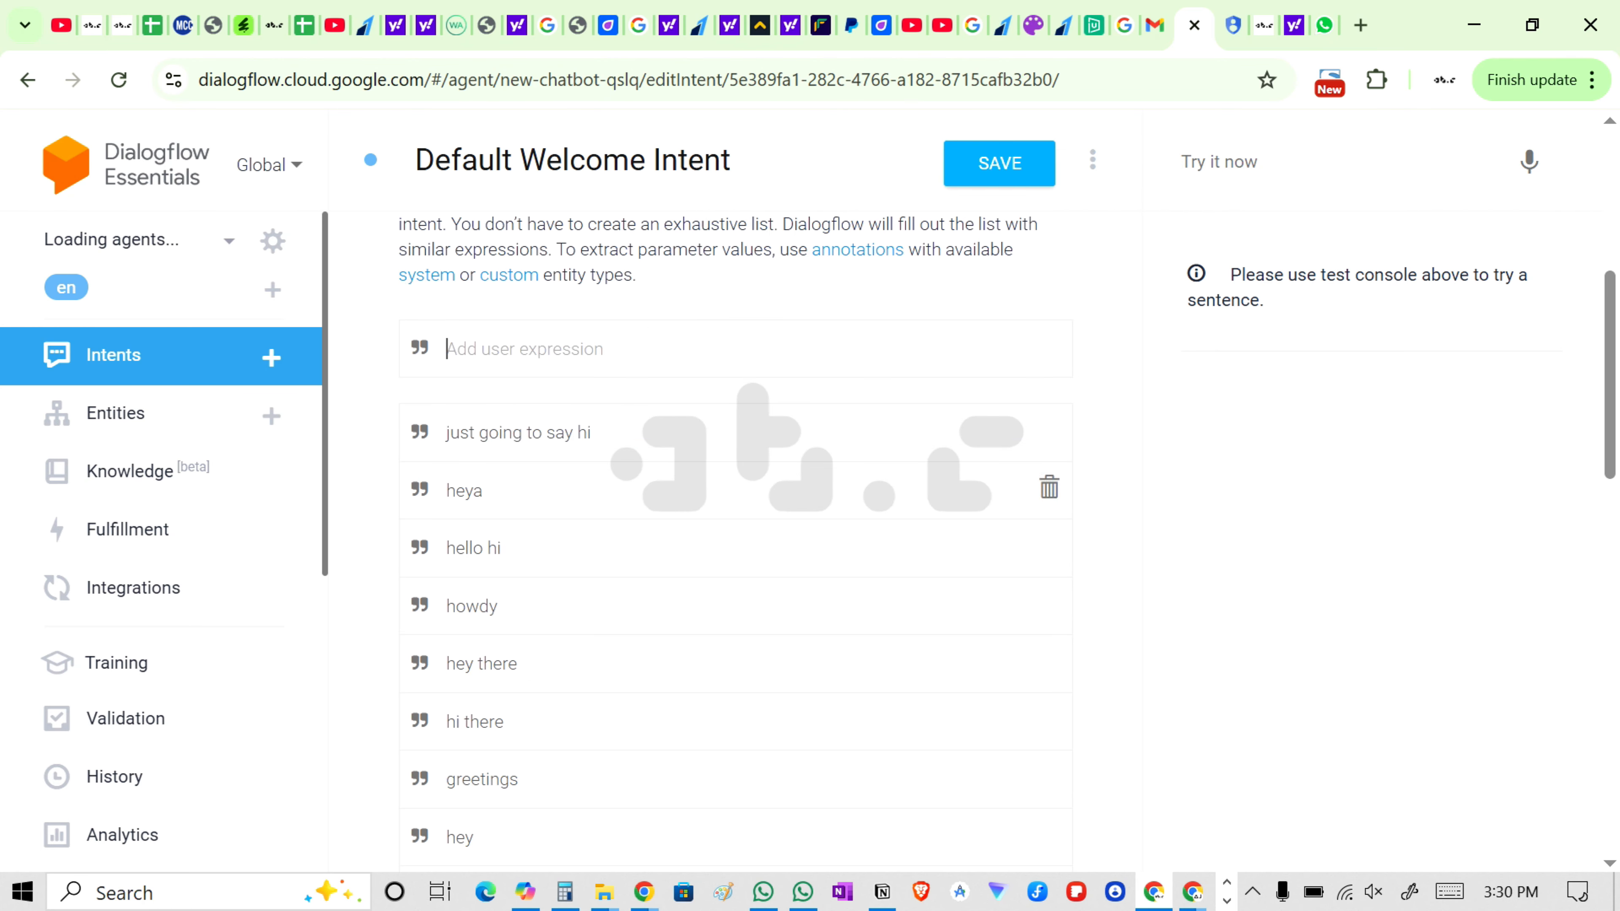
pyautogui.scroll(4, 610, 505)
pyautogui.scroll(-4, 644, 466)
pyautogui.scroll(-6, 550, 574)
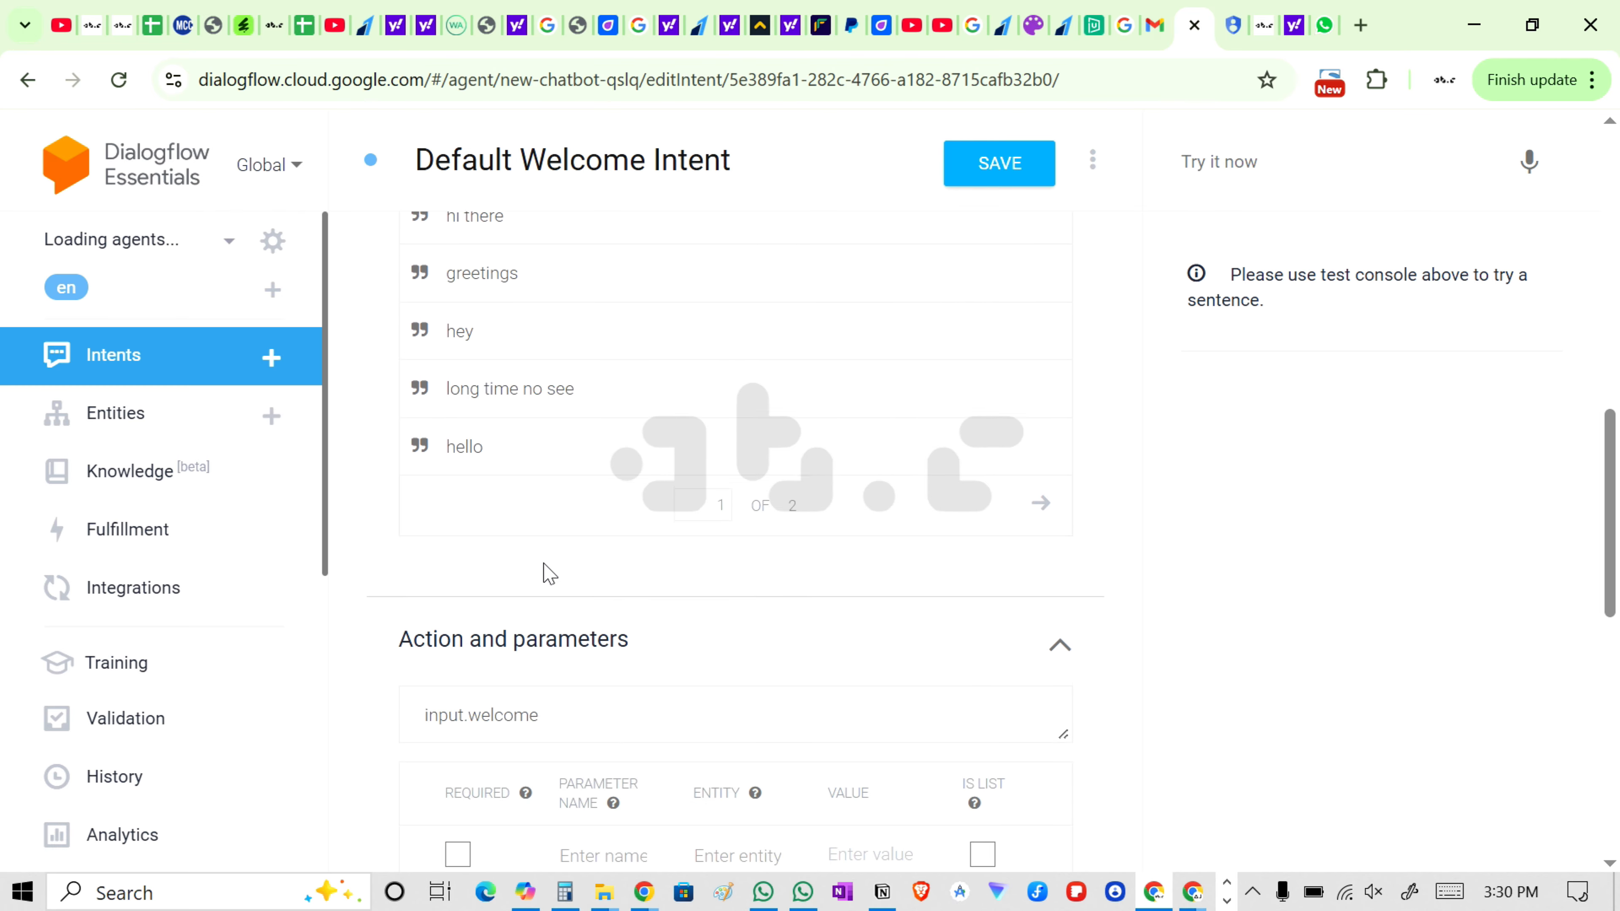
pyautogui.scroll(-10, 550, 574)
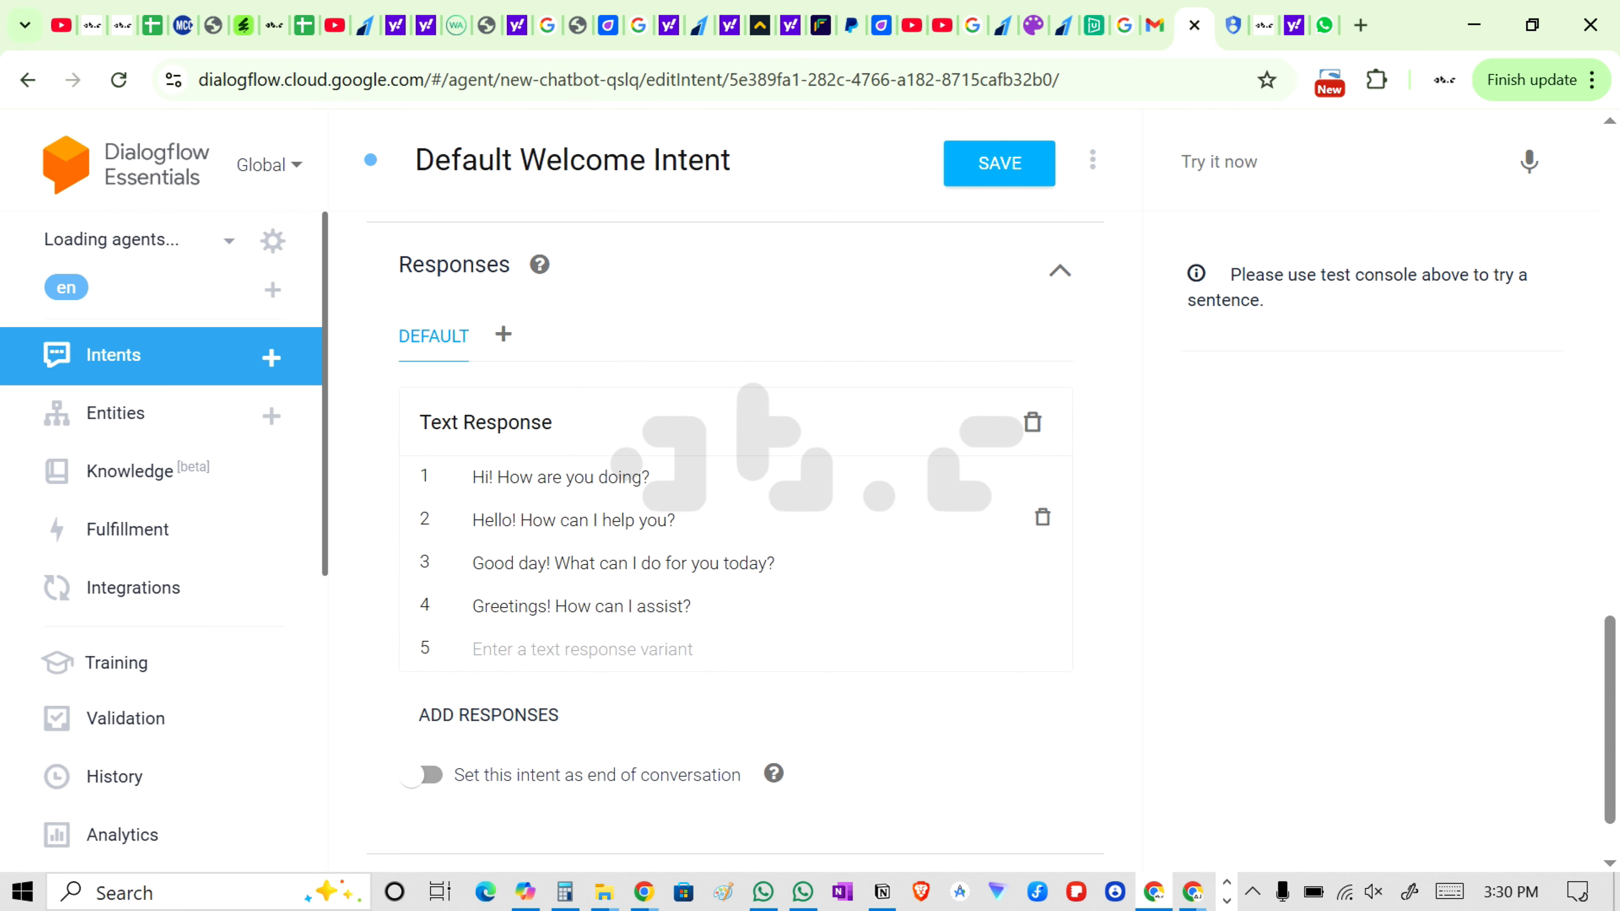
# - Delete all default text response variants of the welcome intent except "Hi! How are you doing?"
pyautogui.tripleClick(710, 628)
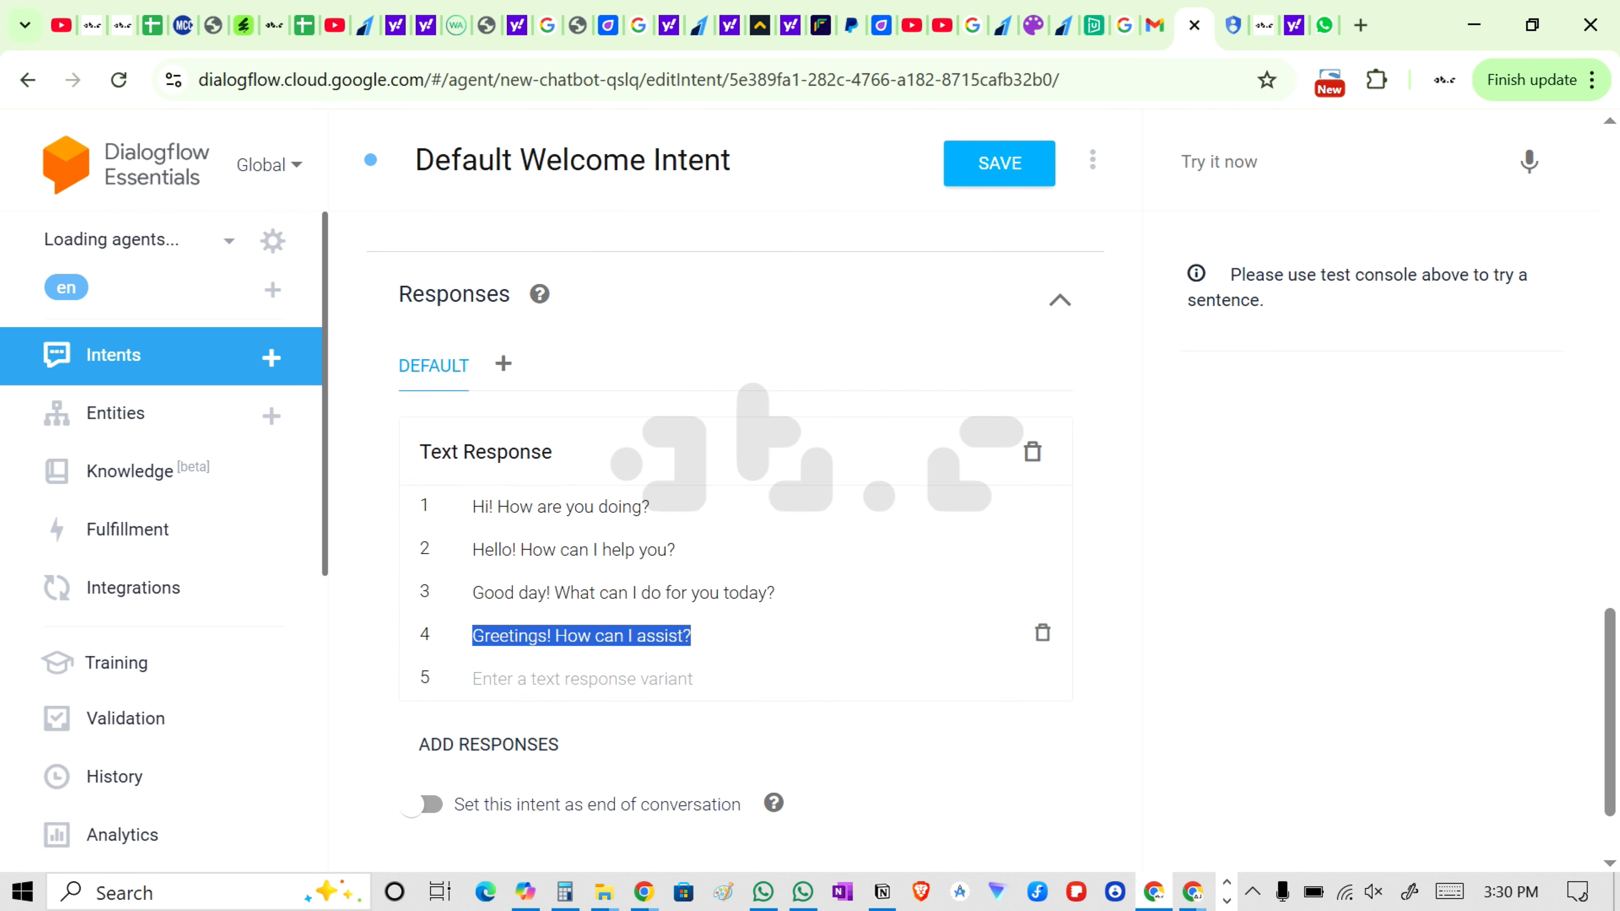
pyautogui.press('BackSpace')
pyautogui.press('BackSpace')
pyautogui.press('BackSpace')
pyautogui.press('BackSpace')
pyautogui.press('BackSpace')
pyautogui.press('BackSpace')
pyautogui.press('BackSpace')
pyautogui.press('BackSpace')
pyautogui.press('BackSpace')
pyautogui.press('BackSpace')
pyautogui.press('BackSpace')
pyautogui.press('BackSpace')
pyautogui.press('BackSpace')
pyautogui.press('BackSpace')
pyautogui.press('BackSpace')
pyautogui.press('BackSpace')
pyautogui.press('BackSpace')
pyautogui.press('BackSpace')
pyautogui.press('BackSpace')
pyautogui.press('BackSpace')
pyautogui.press('BackSpace')
pyautogui.press('BackSpace')
pyautogui.press('BackSpace')
pyautogui.press('BackSpace')
pyautogui.press('BackSpace')
pyautogui.press('BackSpace')
pyautogui.press('BackSpace')
pyautogui.press('BackSpace')
pyautogui.press('BackSpace')
pyautogui.press('BackSpace')
pyautogui.press('BackSpace')
pyautogui.press('BackSpace')
pyautogui.press('BackSpace')
pyautogui.press('BackSpace')
pyautogui.press('BackSpace')
pyautogui.press('BackSpace')
pyautogui.press('BackSpace')
pyautogui.press('BackSpace')
pyautogui.press('BackSpace')
pyautogui.press('BackSpace')
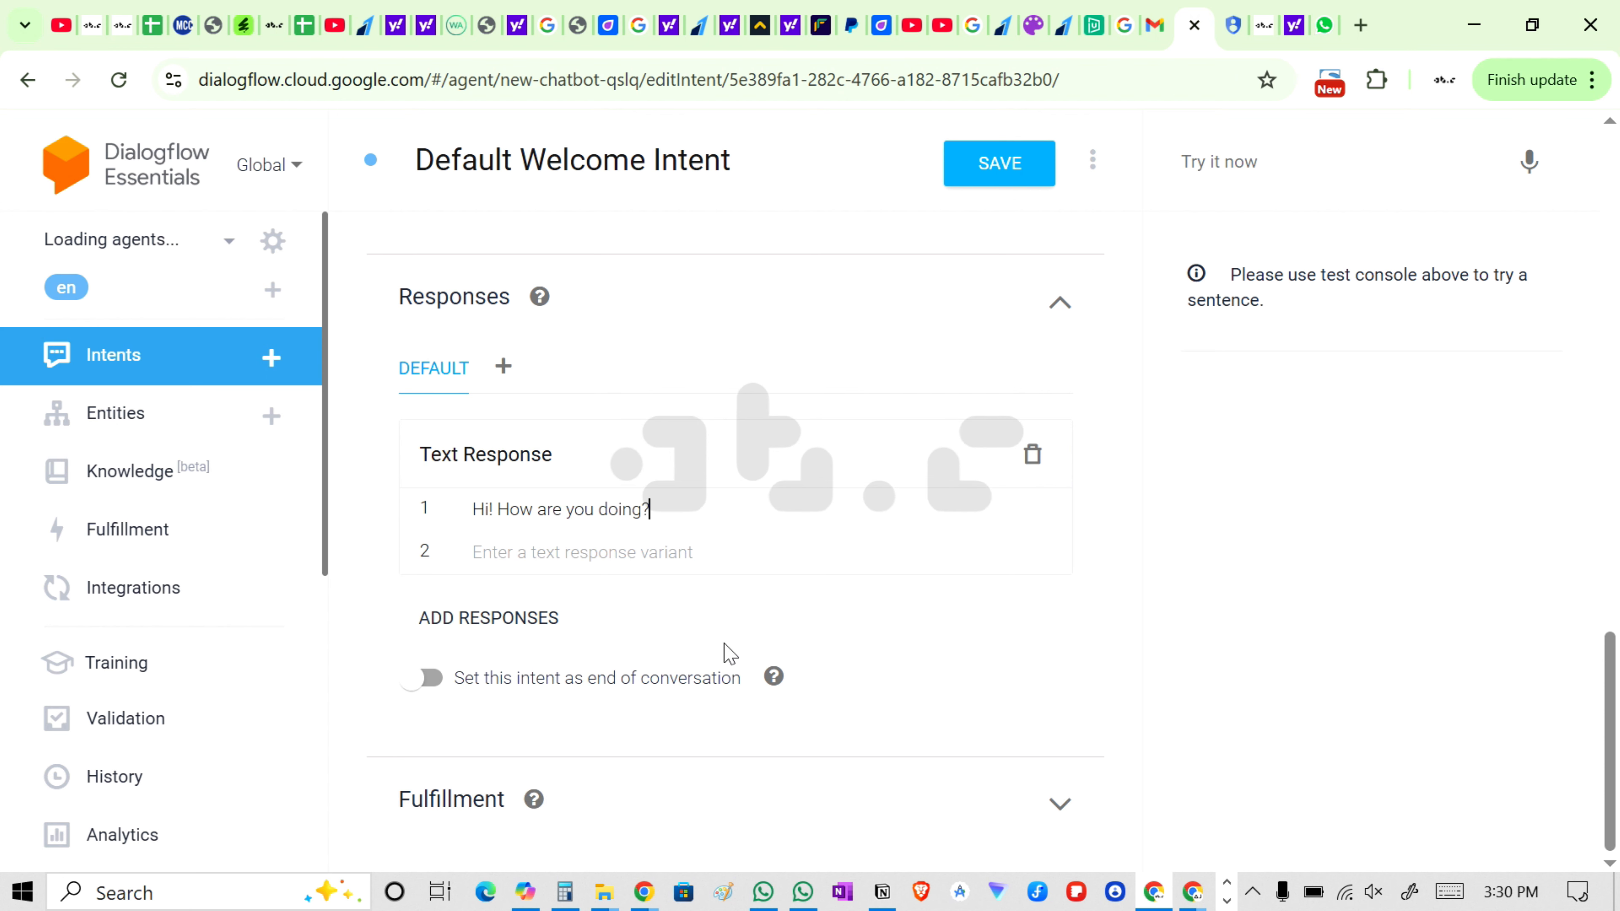
# - Add a Google Assistant response set to the welcome intent and give it a Suggestion Chips response
pyautogui.scroll(12, 730, 654)
pyautogui.scroll(-9, 555, 583)
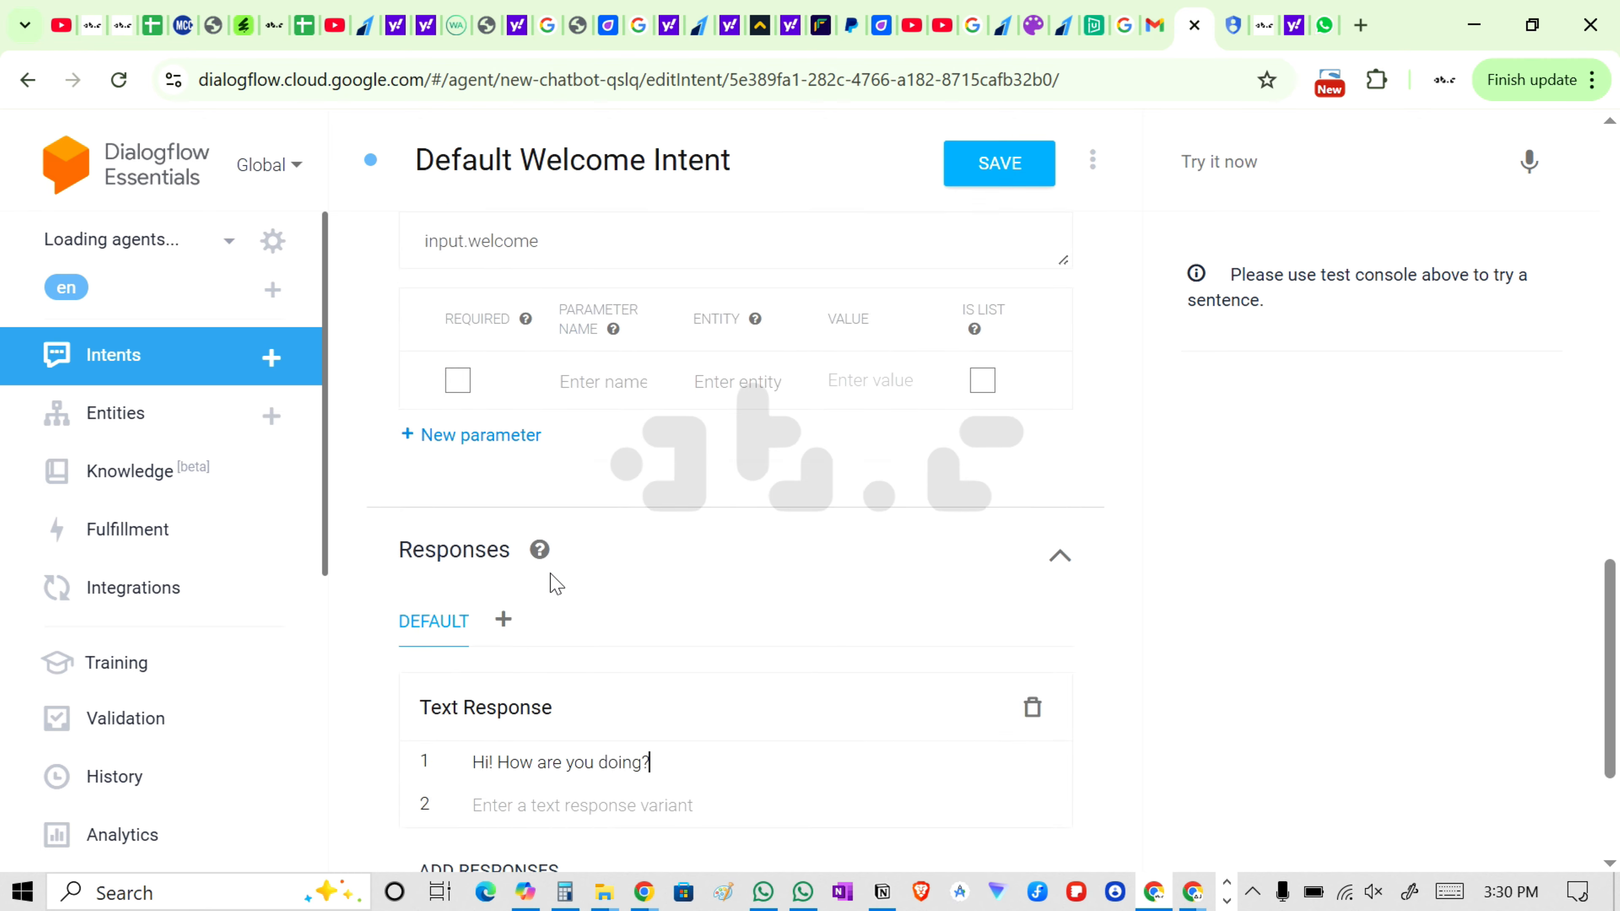
pyautogui.scroll(-4, 555, 584)
pyautogui.click(650, 509)
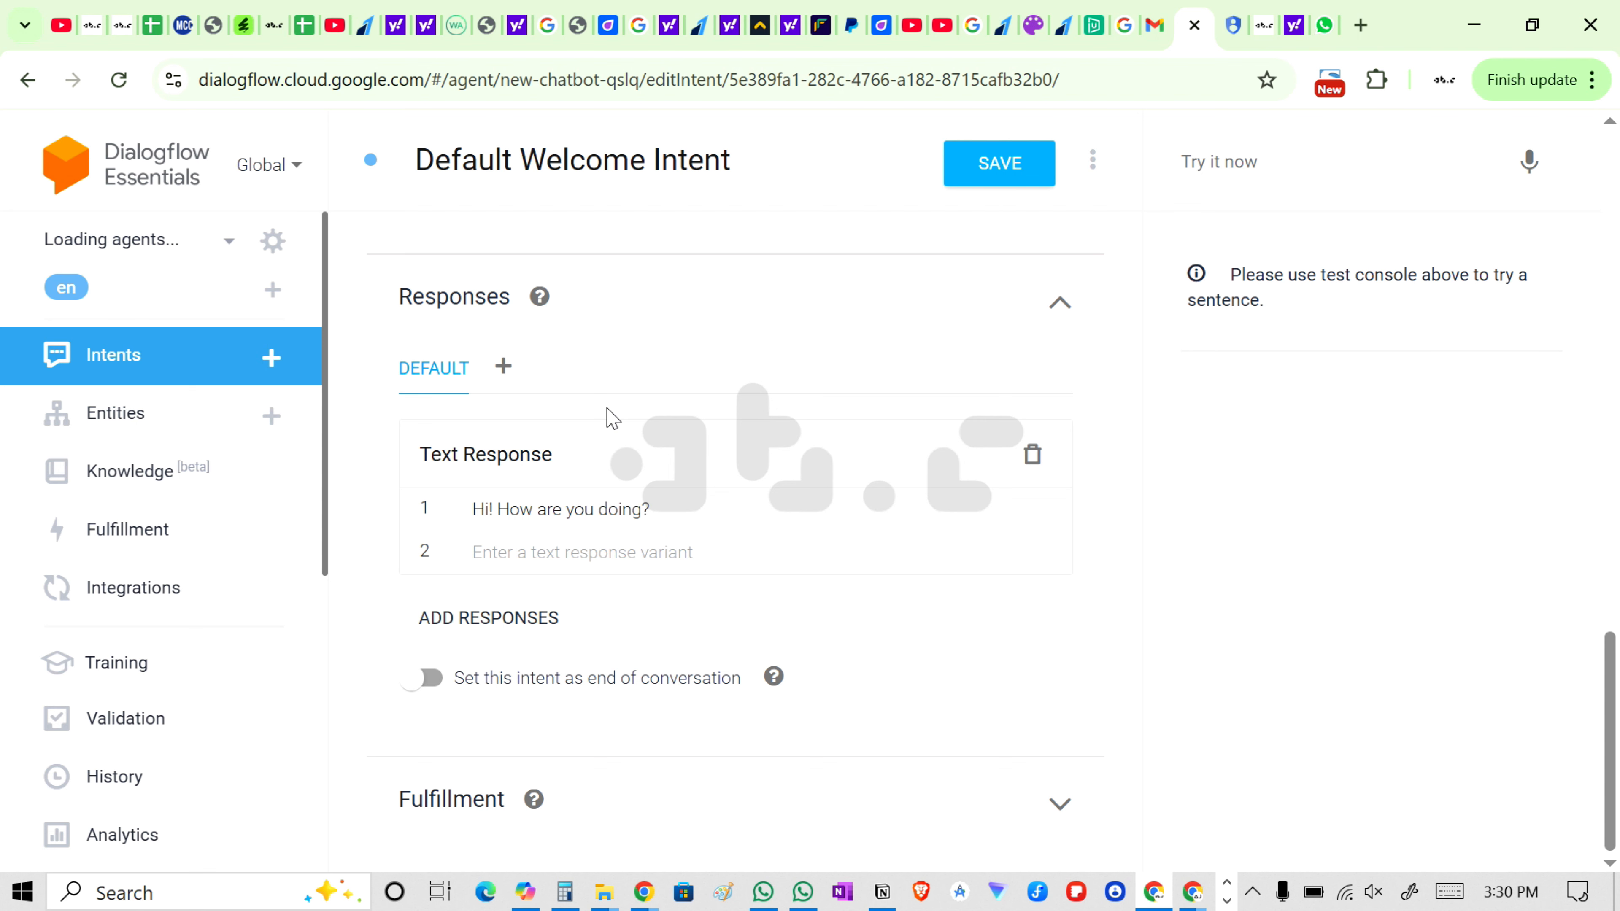
pyautogui.click(503, 374)
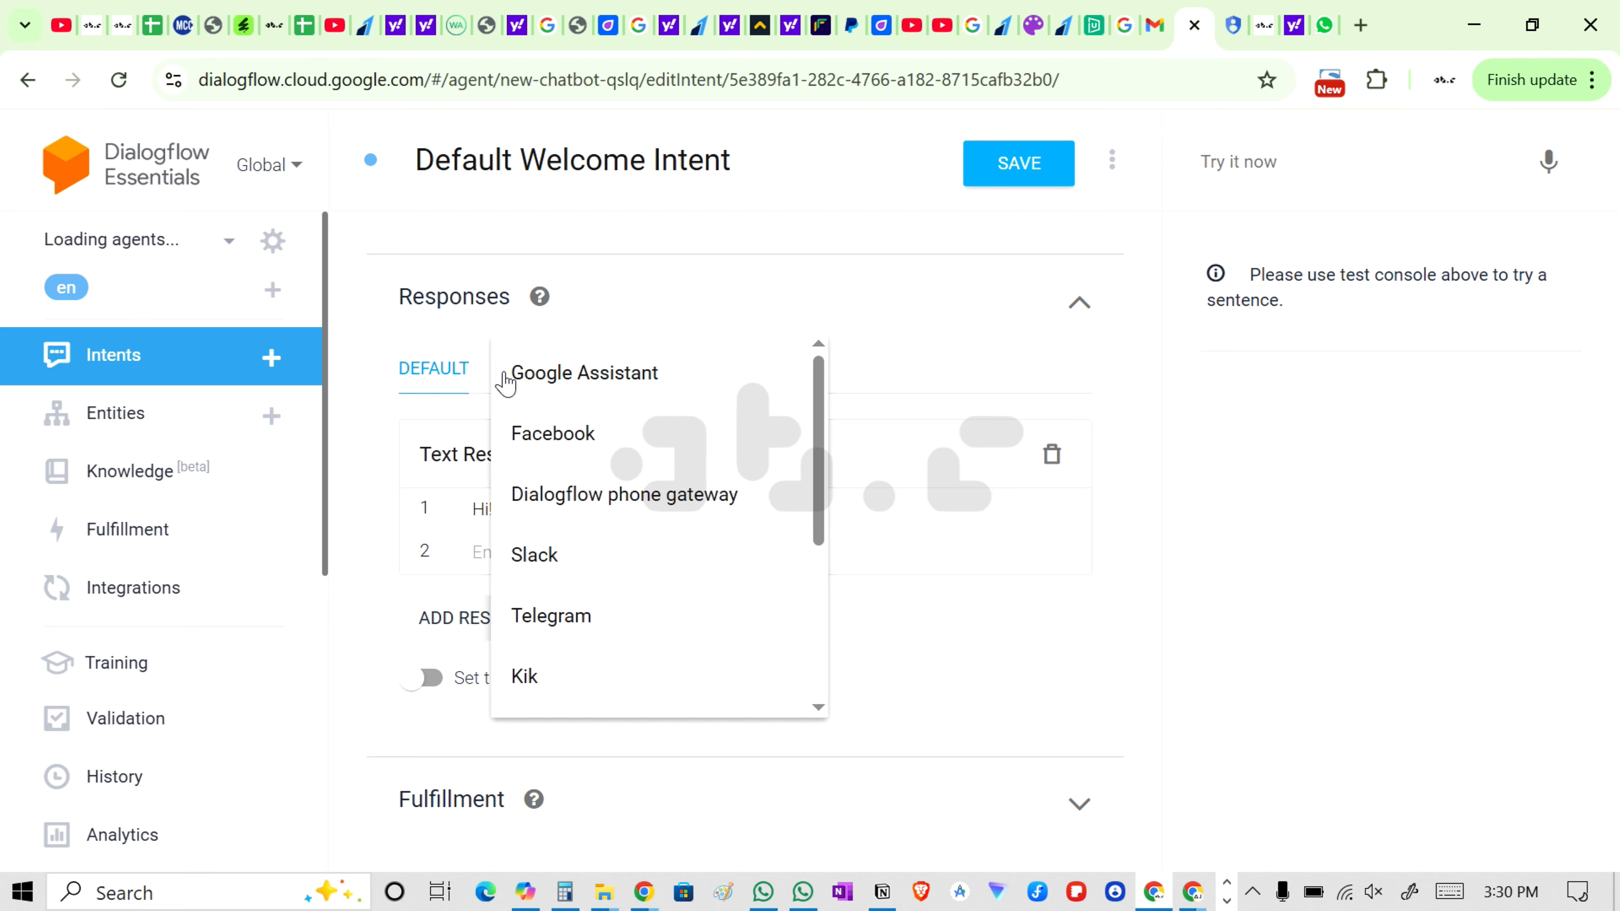
pyautogui.click(690, 377)
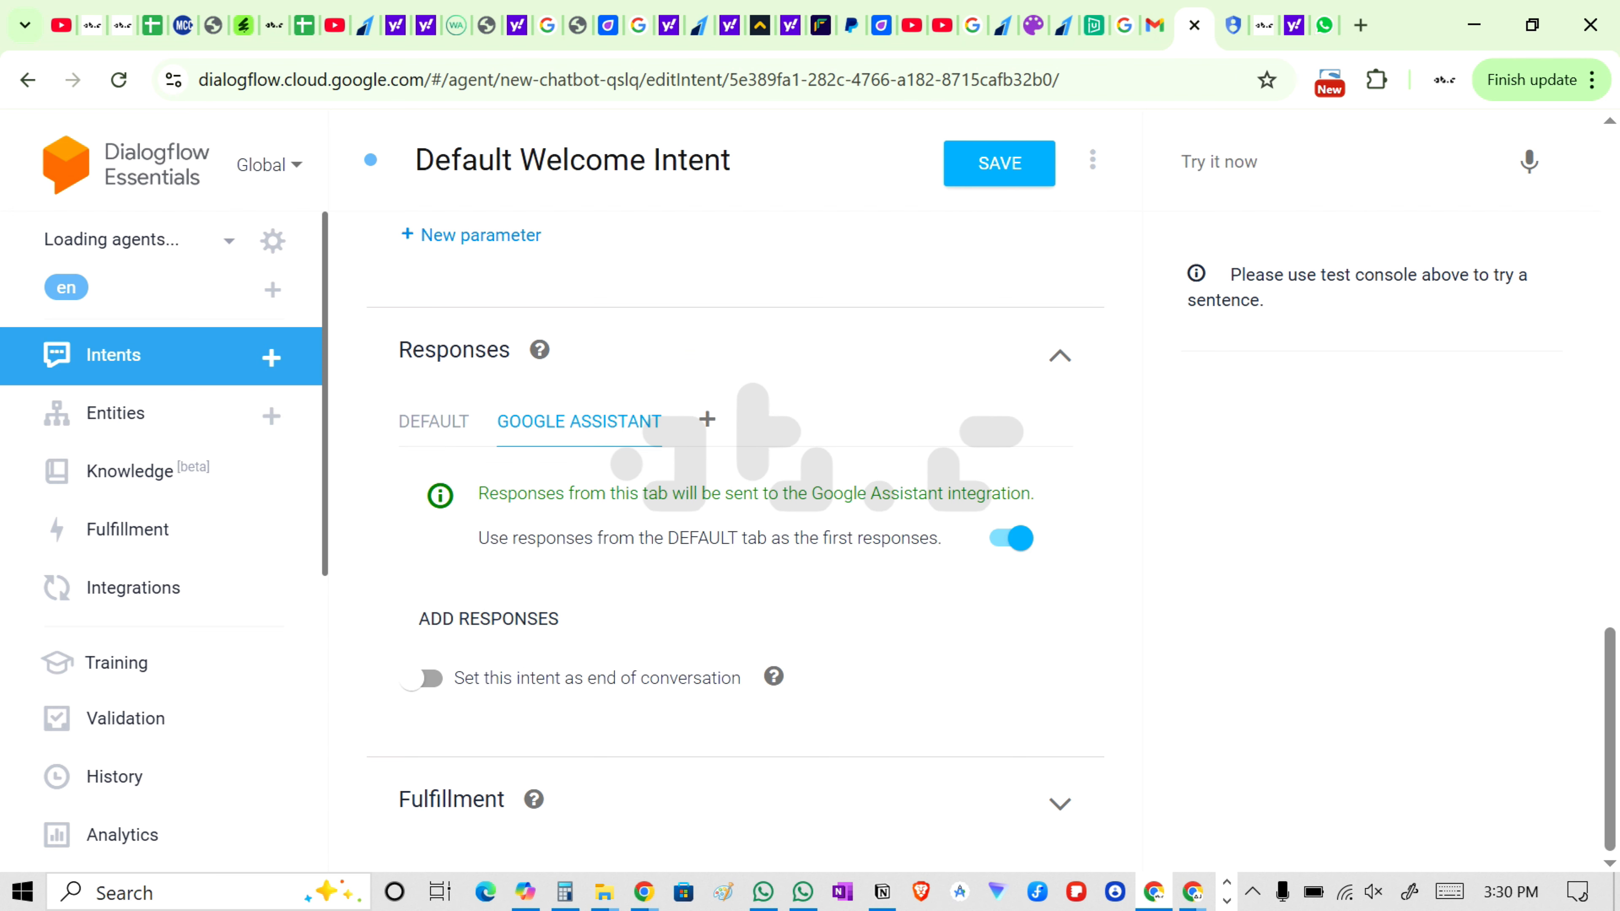
pyautogui.click(526, 623)
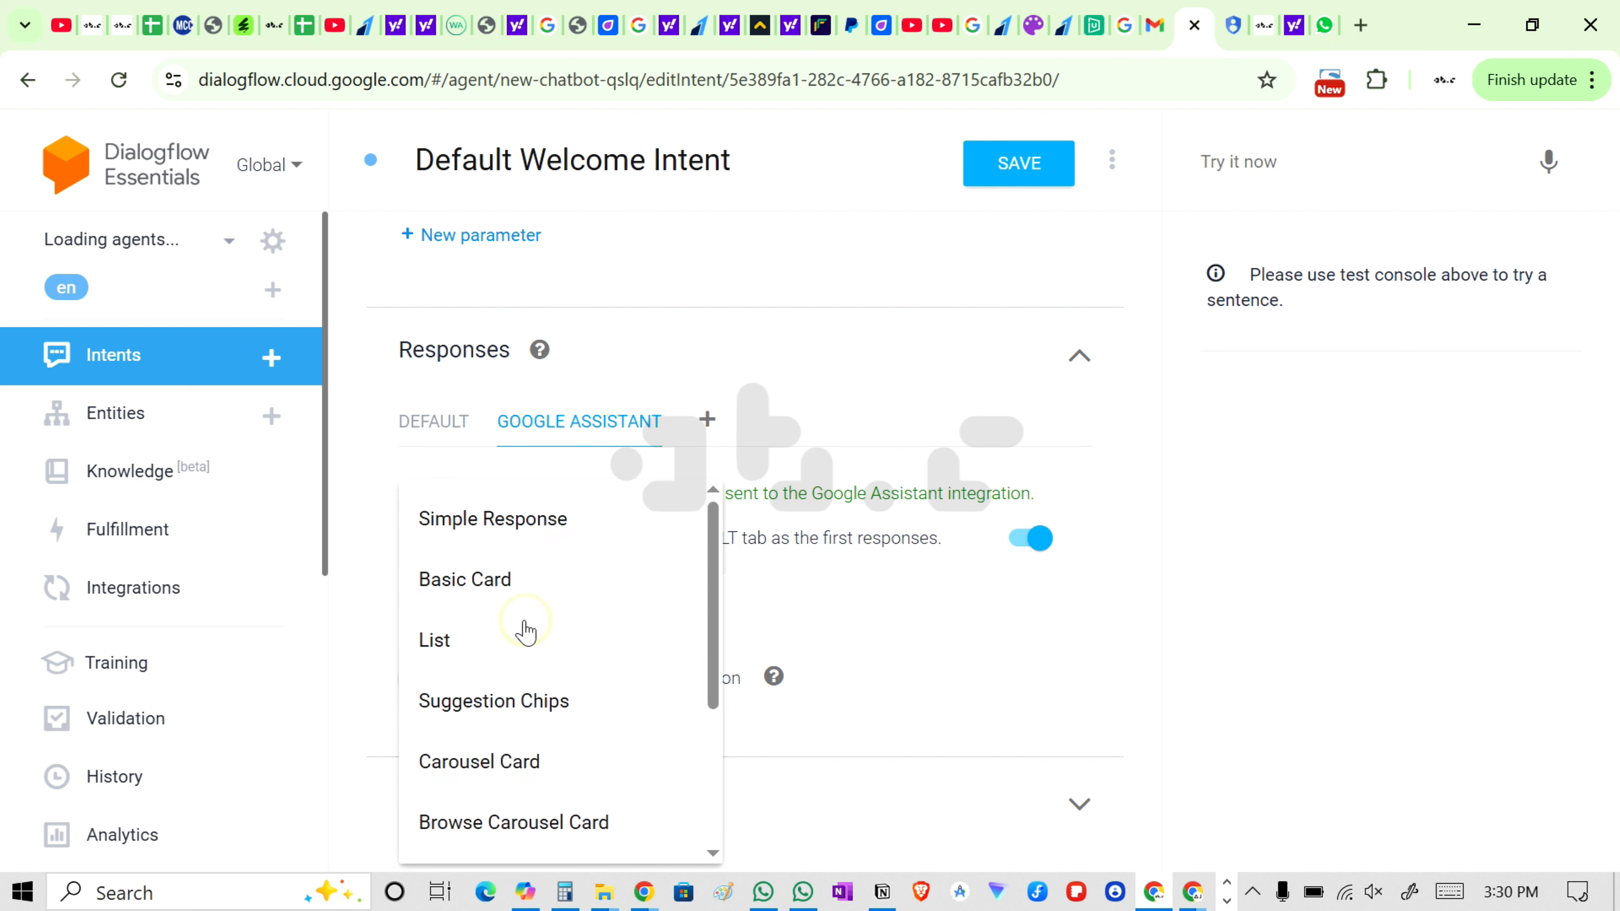
pyautogui.click(601, 707)
# - Fill the suggestion chips with two items, "Services" and "support"
pyautogui.scroll(-3, 751, 741)
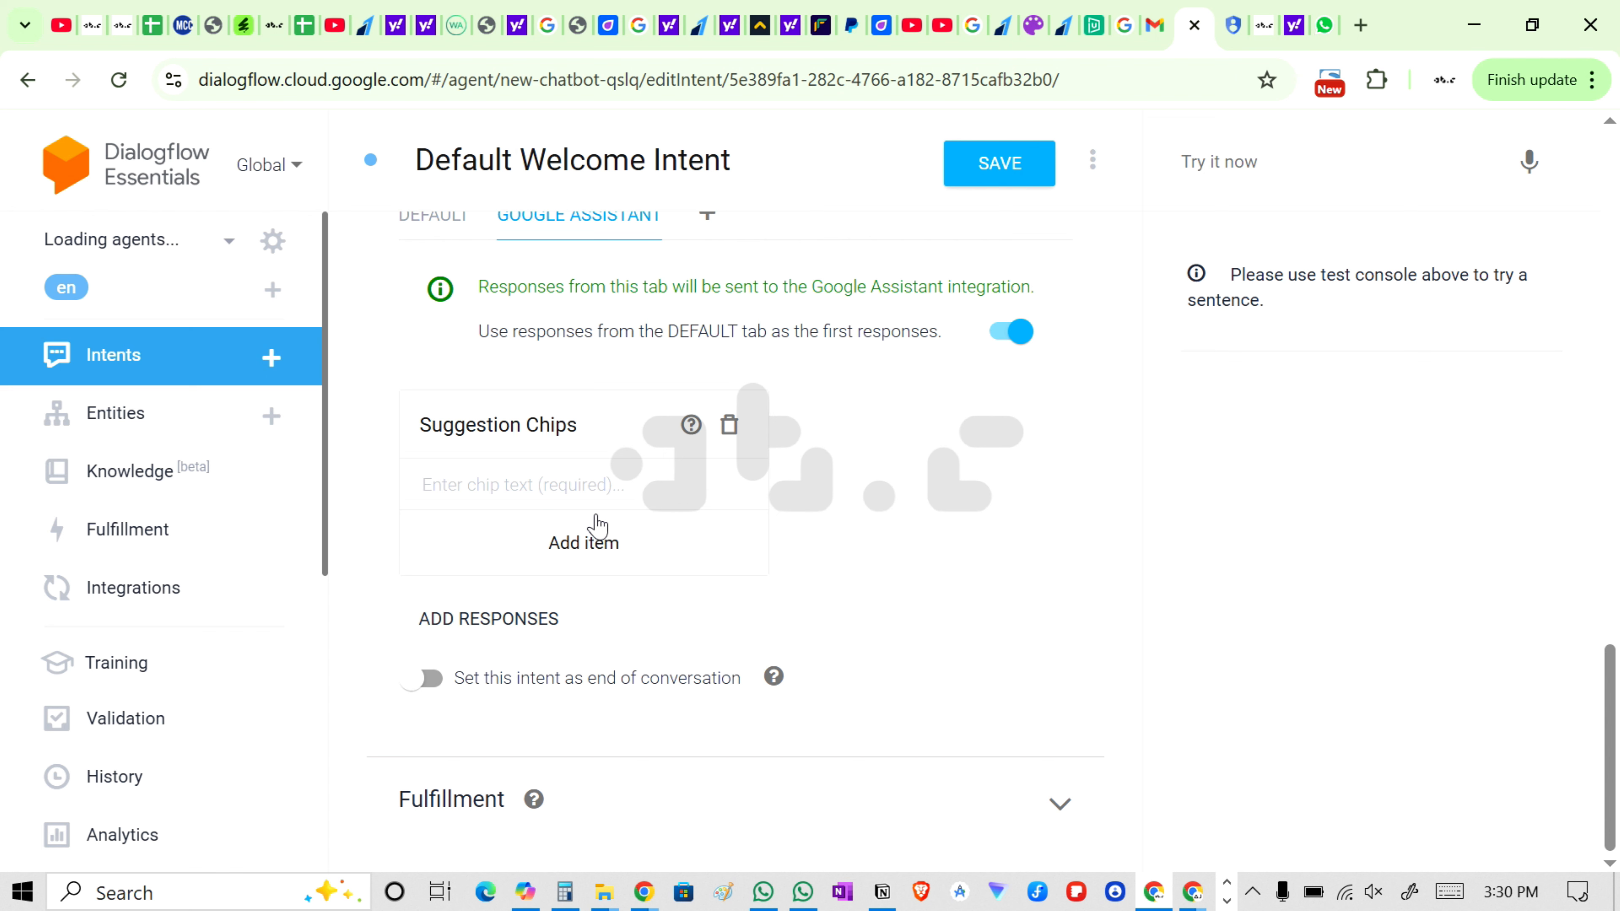
pyautogui.write('Services')
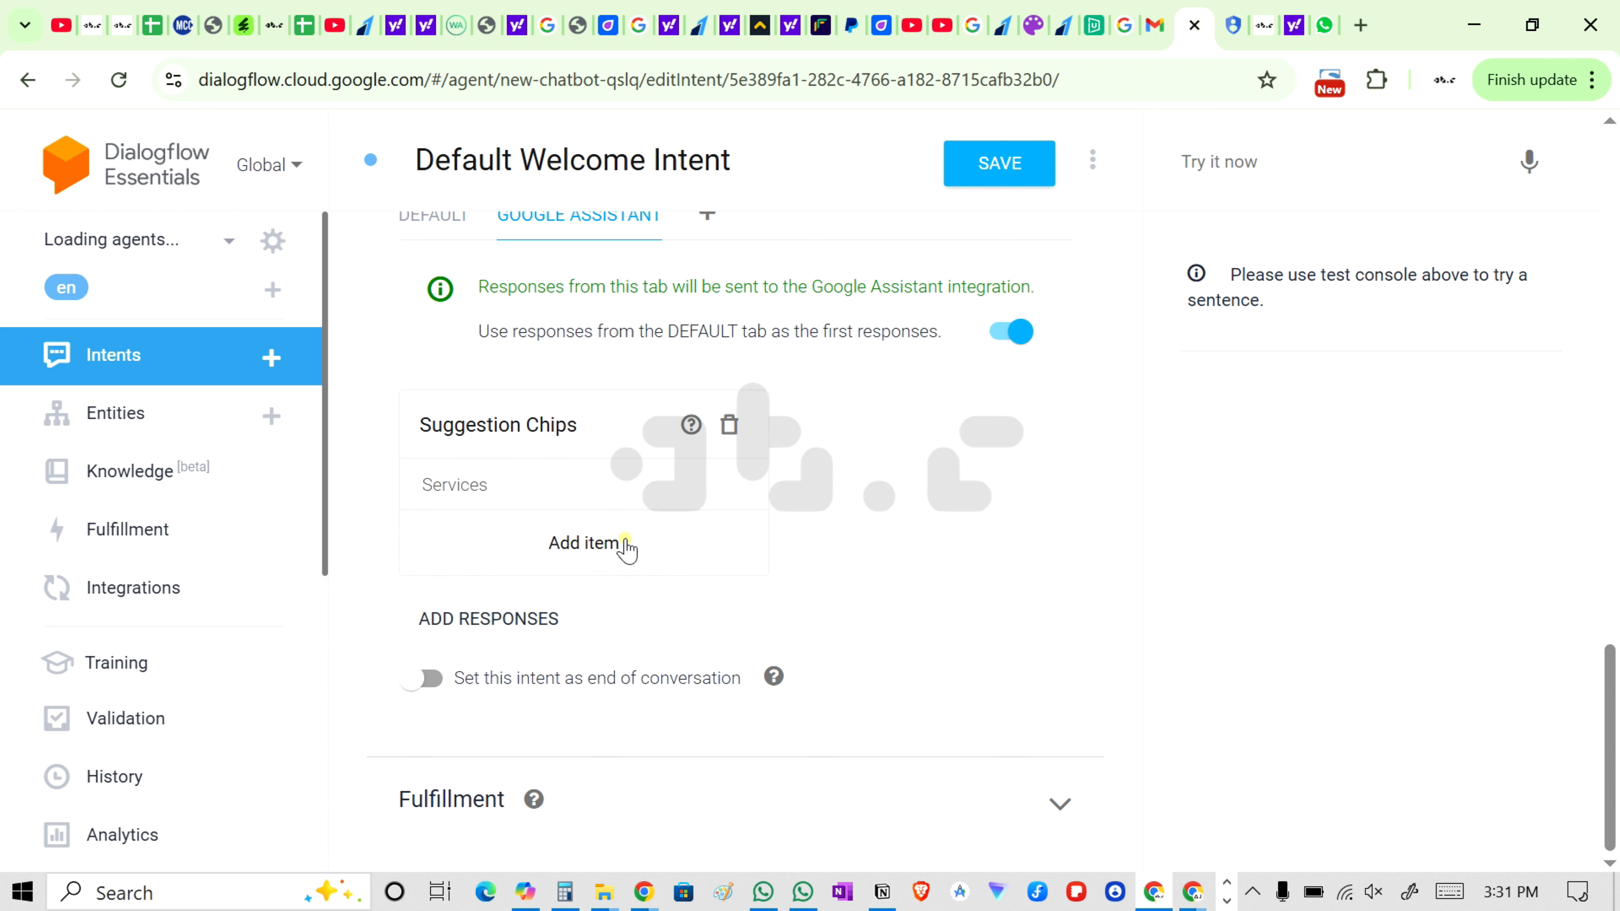
pyautogui.click(621, 544)
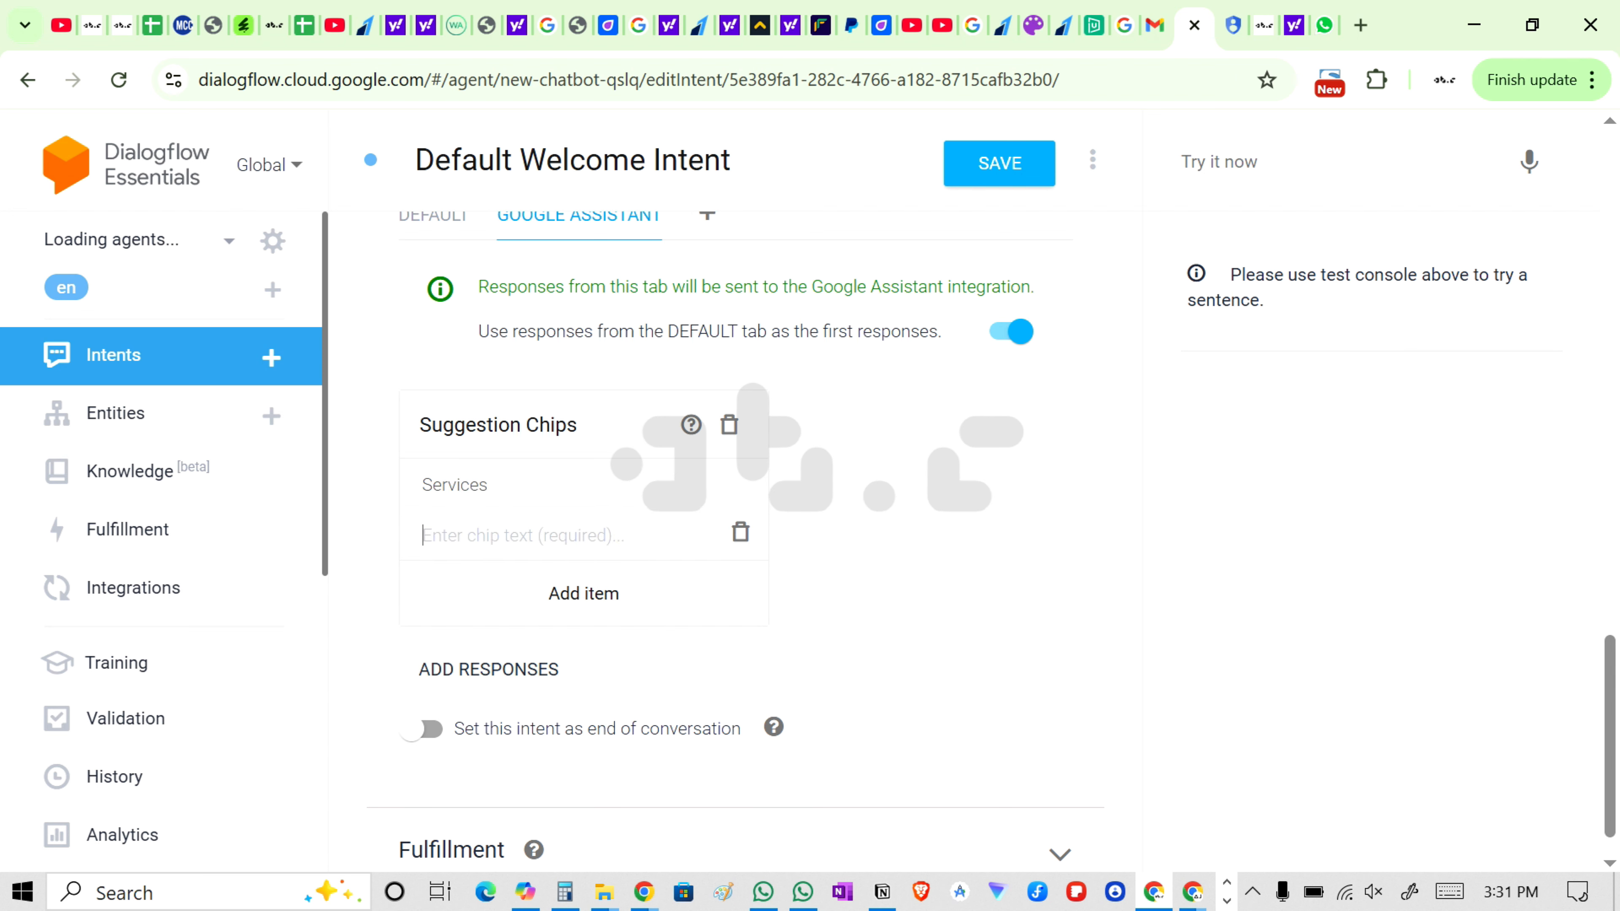
pyautogui.write('support')
pyautogui.scroll(2, 936, 611)
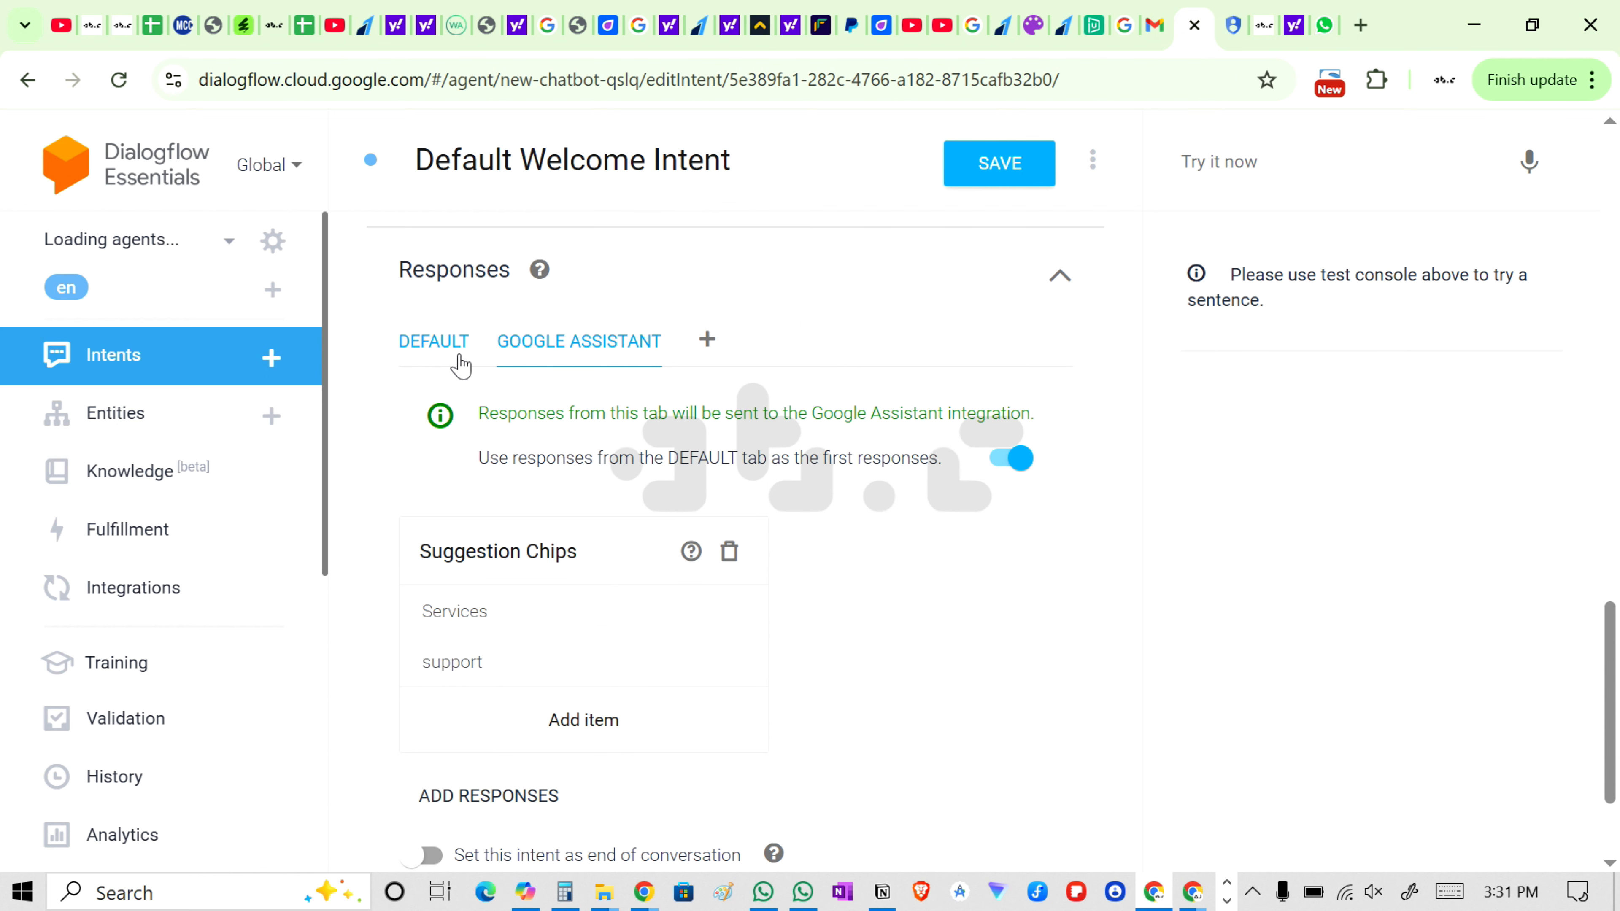
# - Replace the default text response with a greeting starting "Hi there! 👋 We're thrilled to have you here." and ending "we're here to help!"
pyautogui.click(461, 367)
pyautogui.click(694, 517)
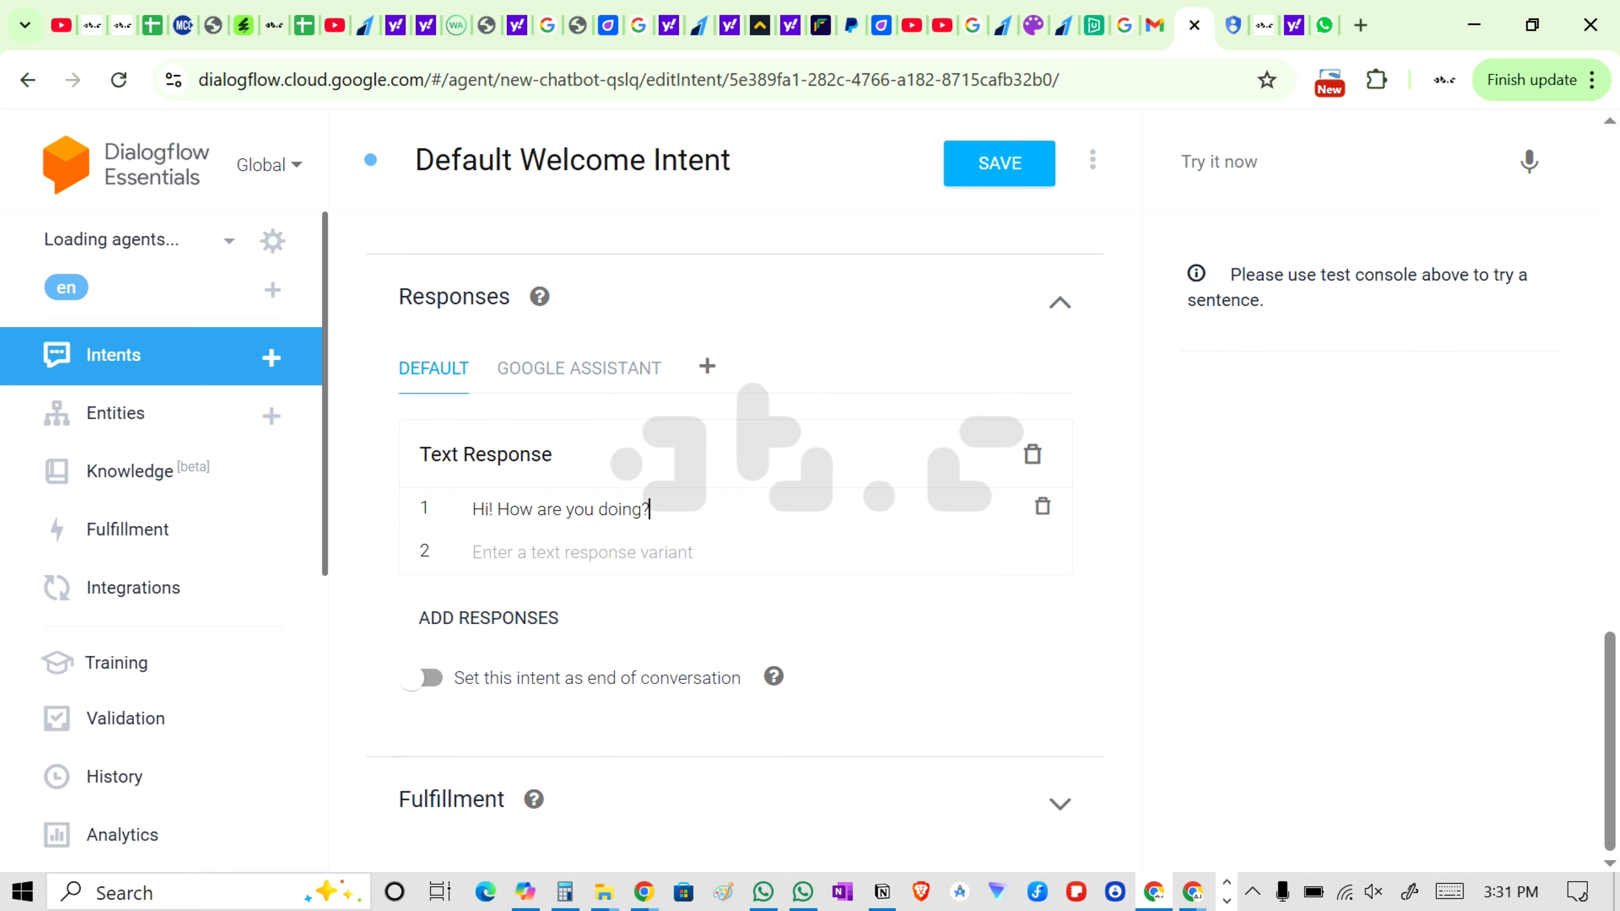
pyautogui.write('please select your')
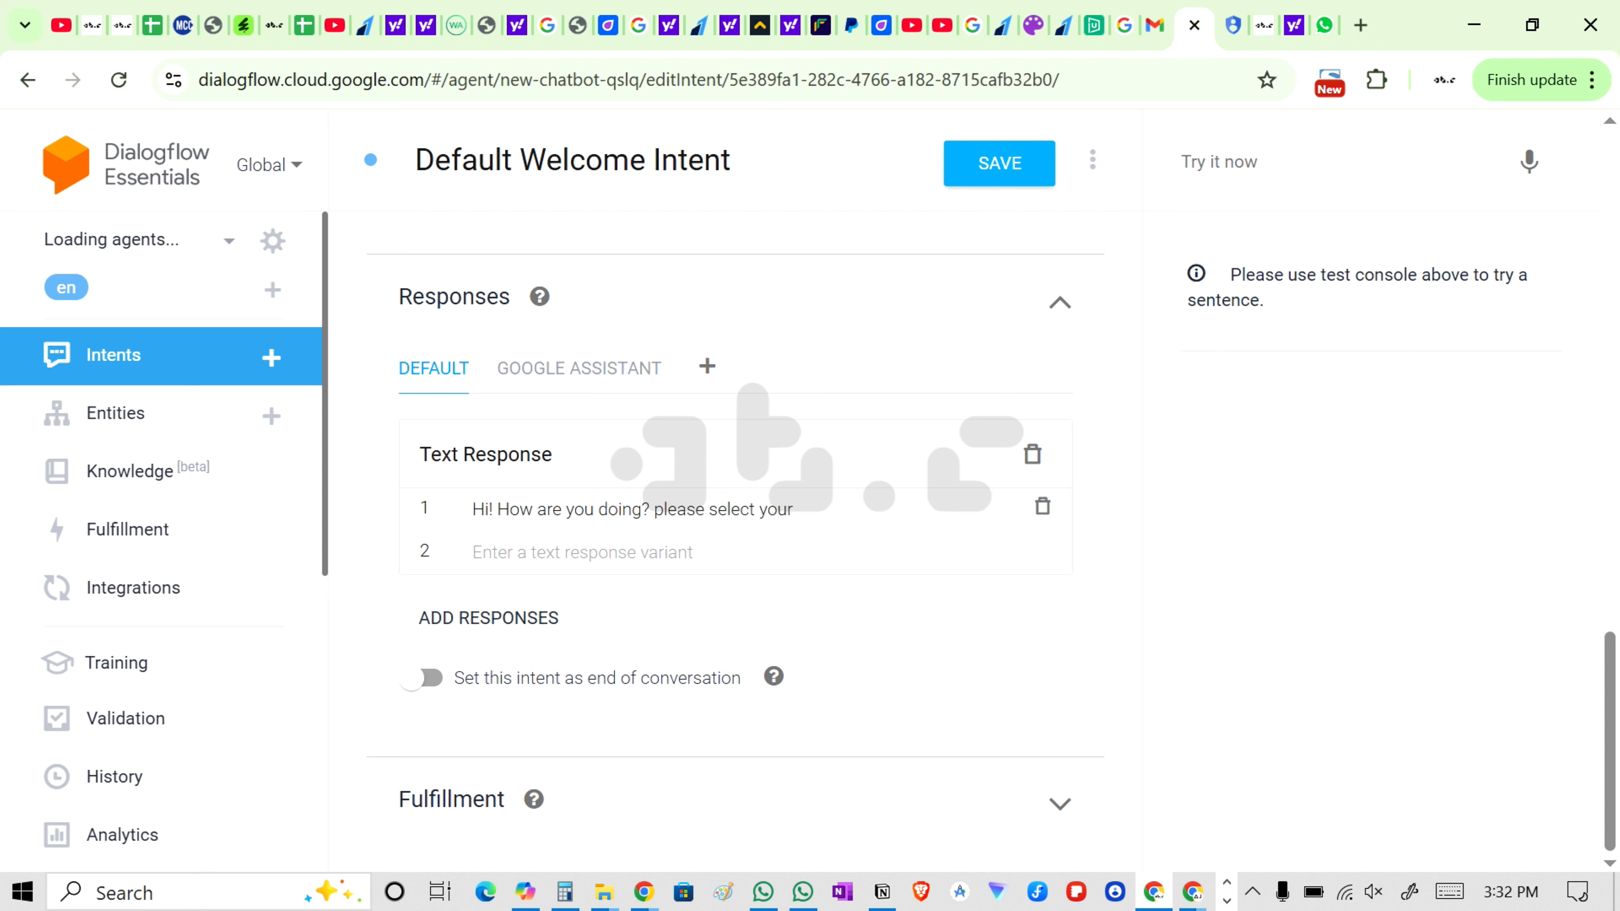
pyautogui.moveTo(824, 513); pyautogui.dragTo(485, 532)
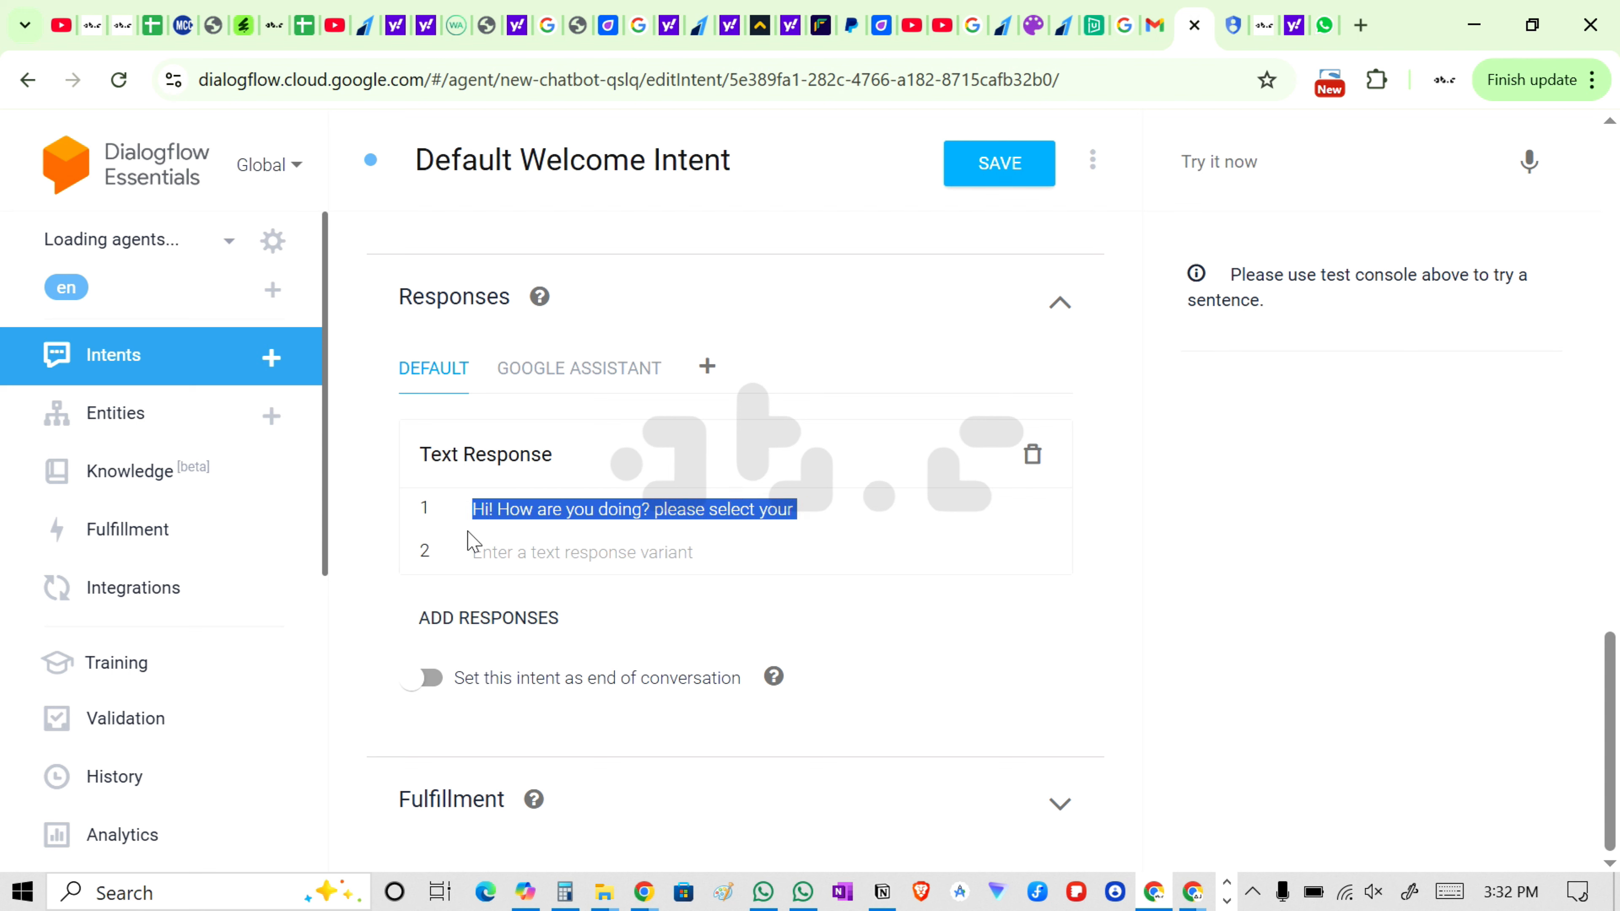
pyautogui.write('Hi there! 👋 We’re thrilled to have you here. How can we assist you today? Whether you need support, have questions, or are looking for our services, we’re here to help!')
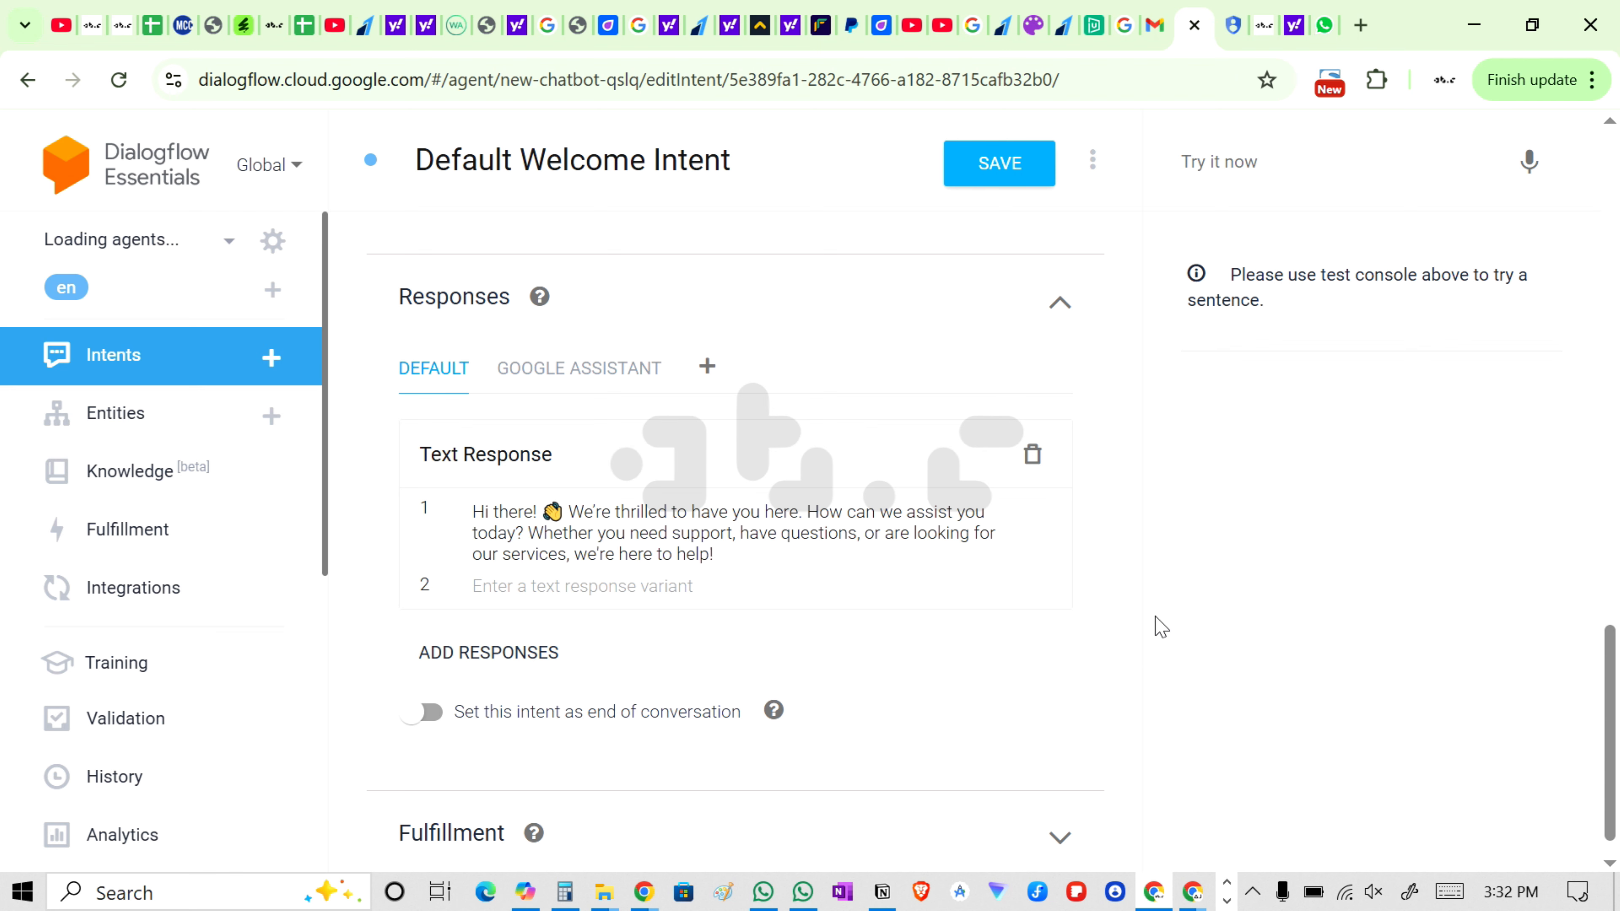
# - Check the Google Assistant suggestion chips against the default greeting and save the welcome intent
pyautogui.click(580, 370)
pyautogui.scroll(-3, 585, 372)
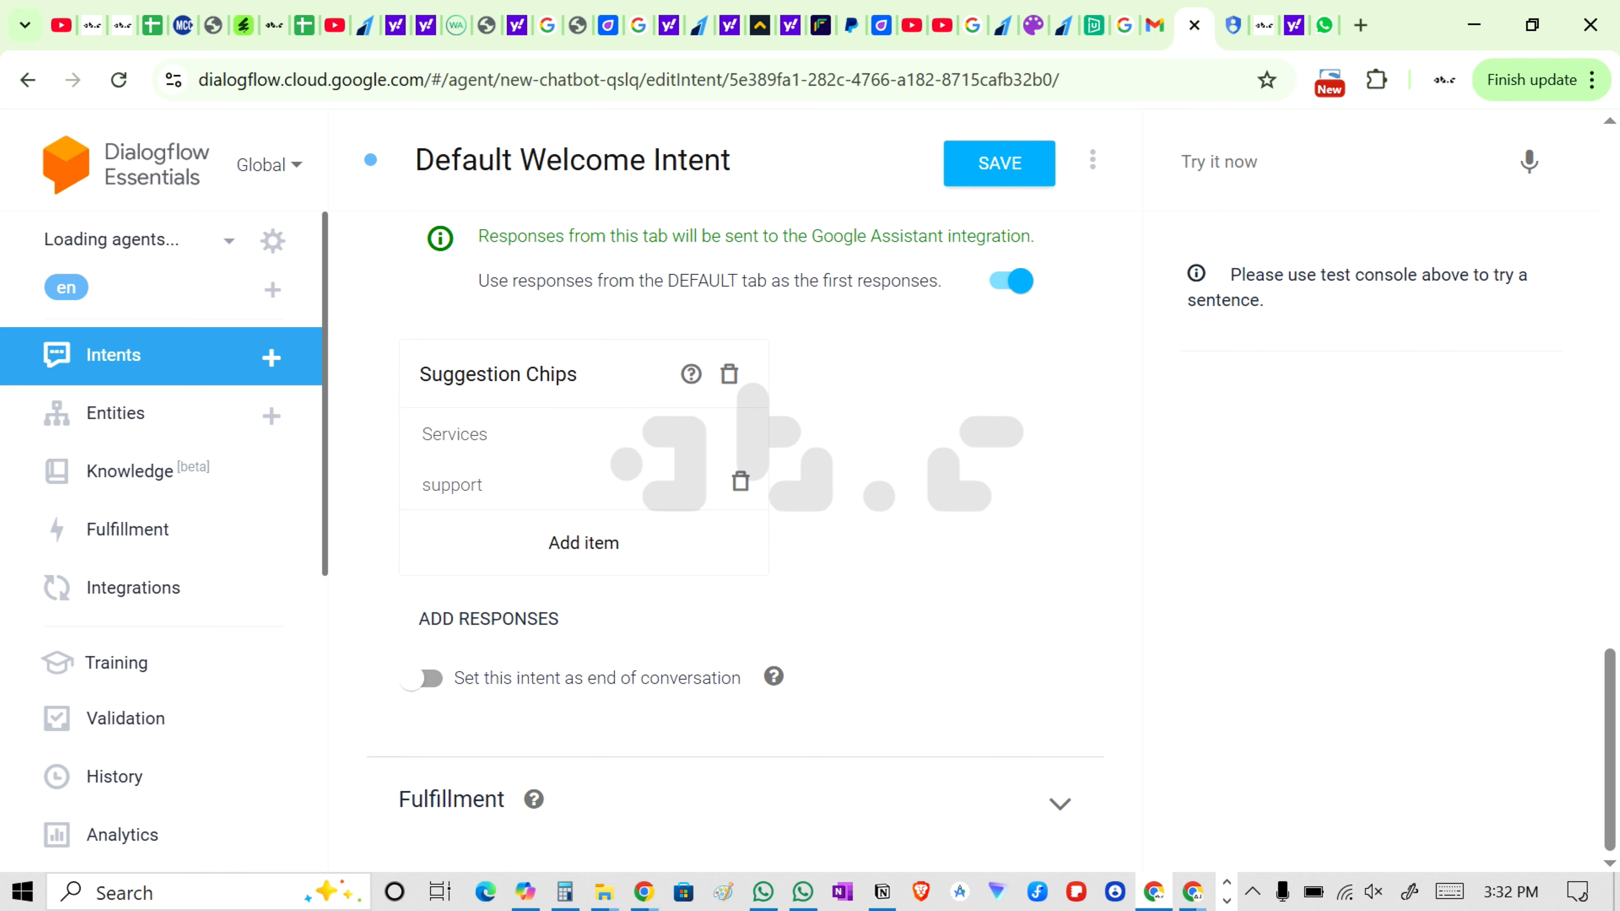
pyautogui.scroll(2, 506, 391)
pyautogui.click(439, 305)
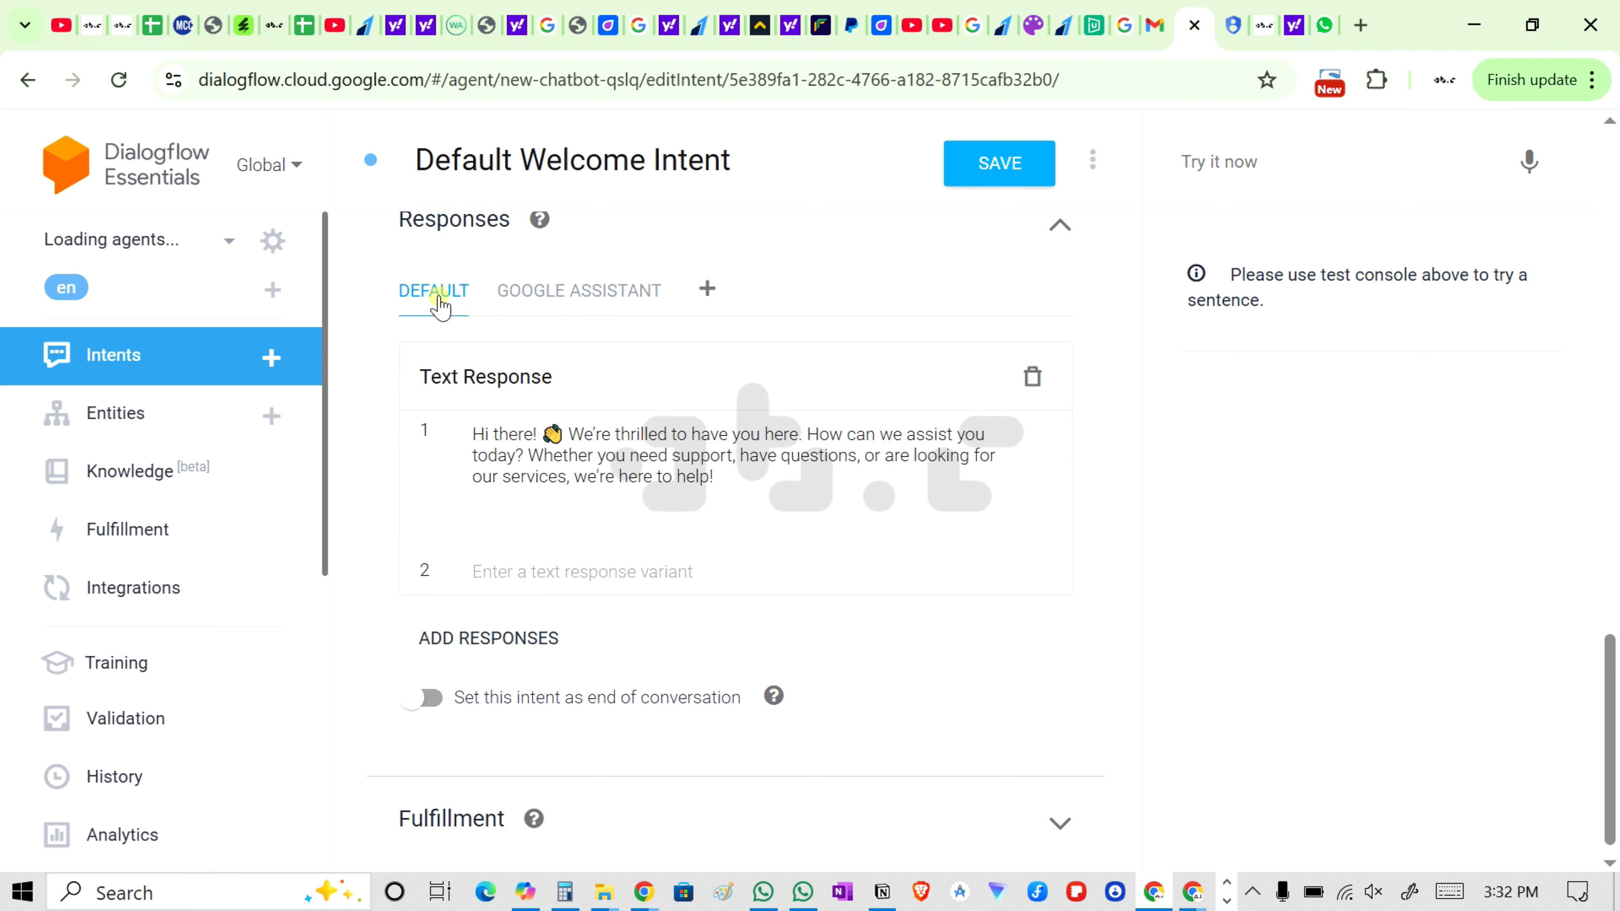
pyautogui.click(1004, 185)
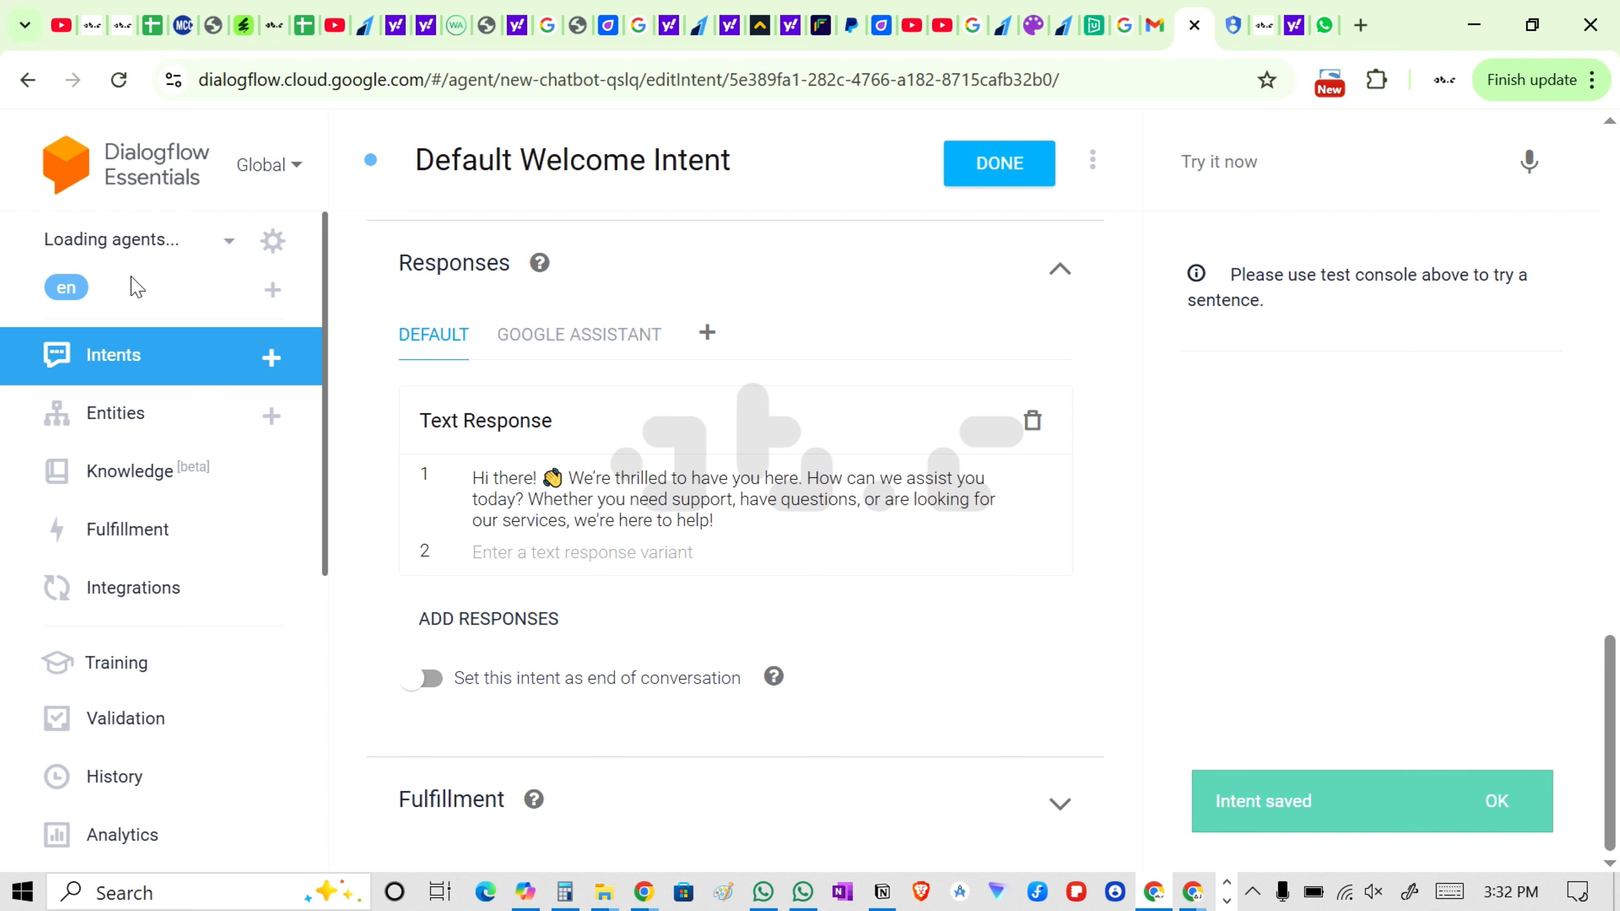
# - Open the general settings of the new_chatbot agent, which hold its Google project details
pyautogui.click(229, 244)
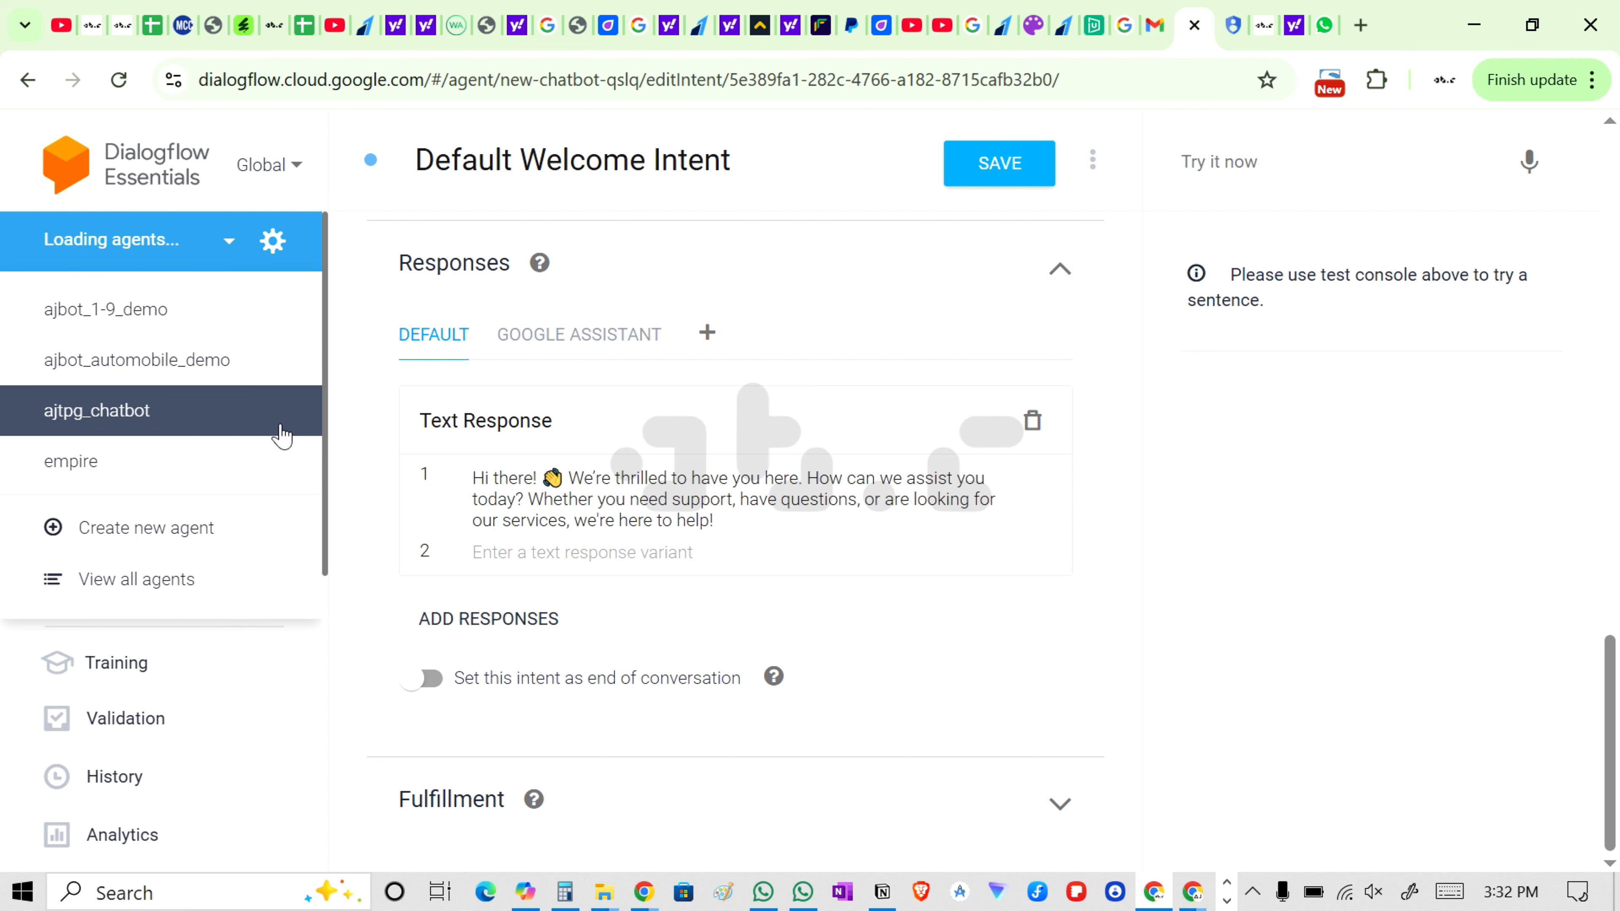
pyautogui.click(364, 301)
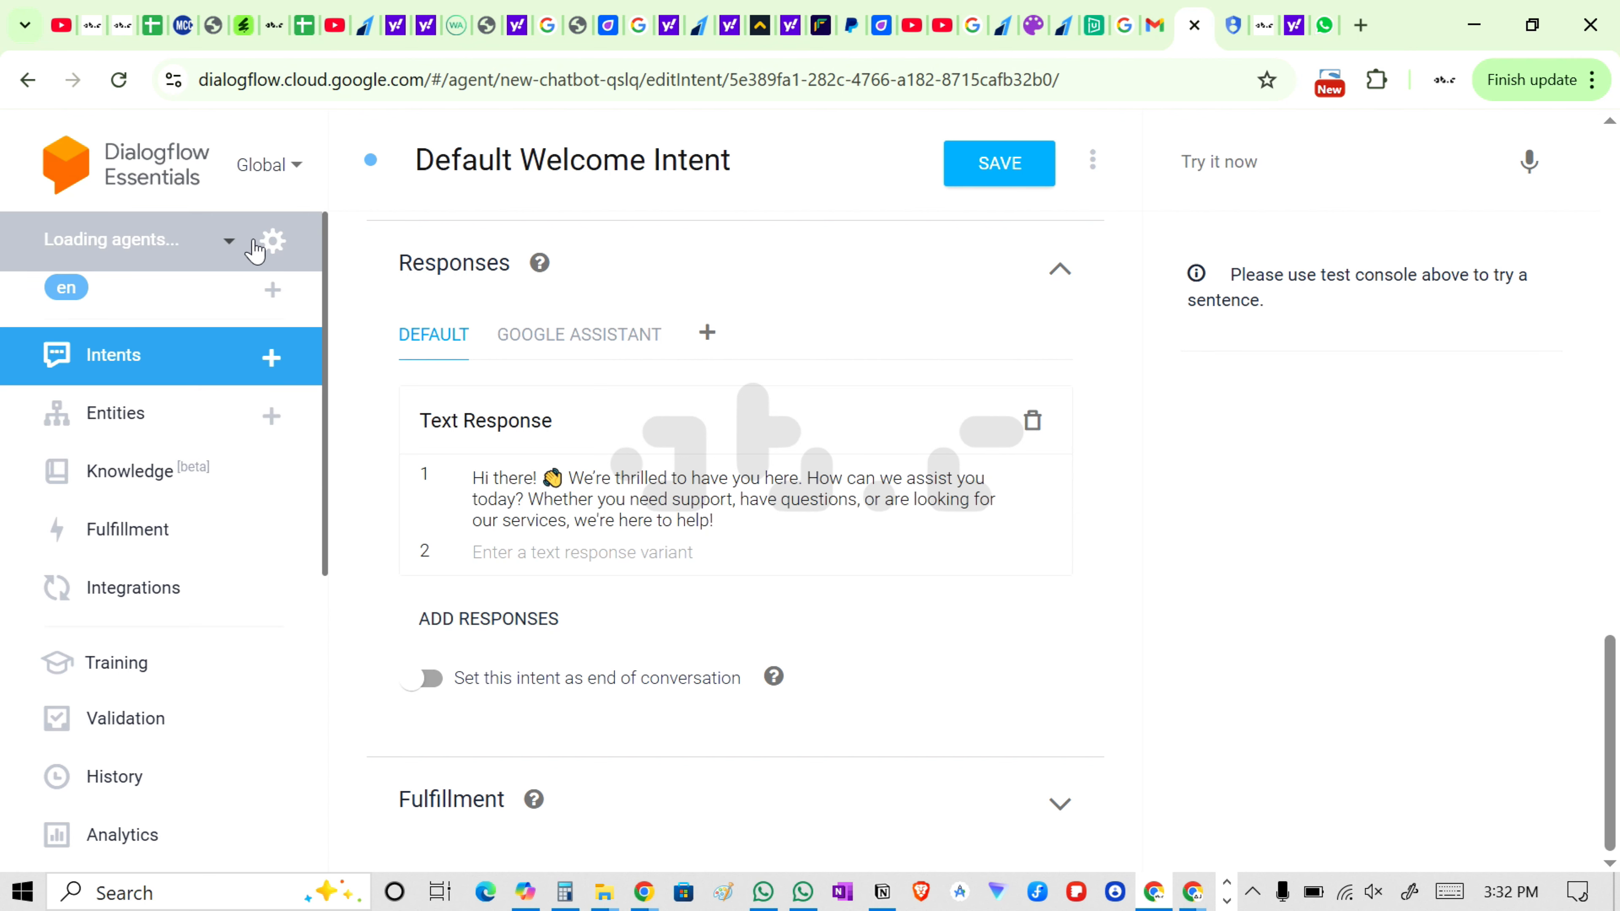
pyautogui.click(272, 245)
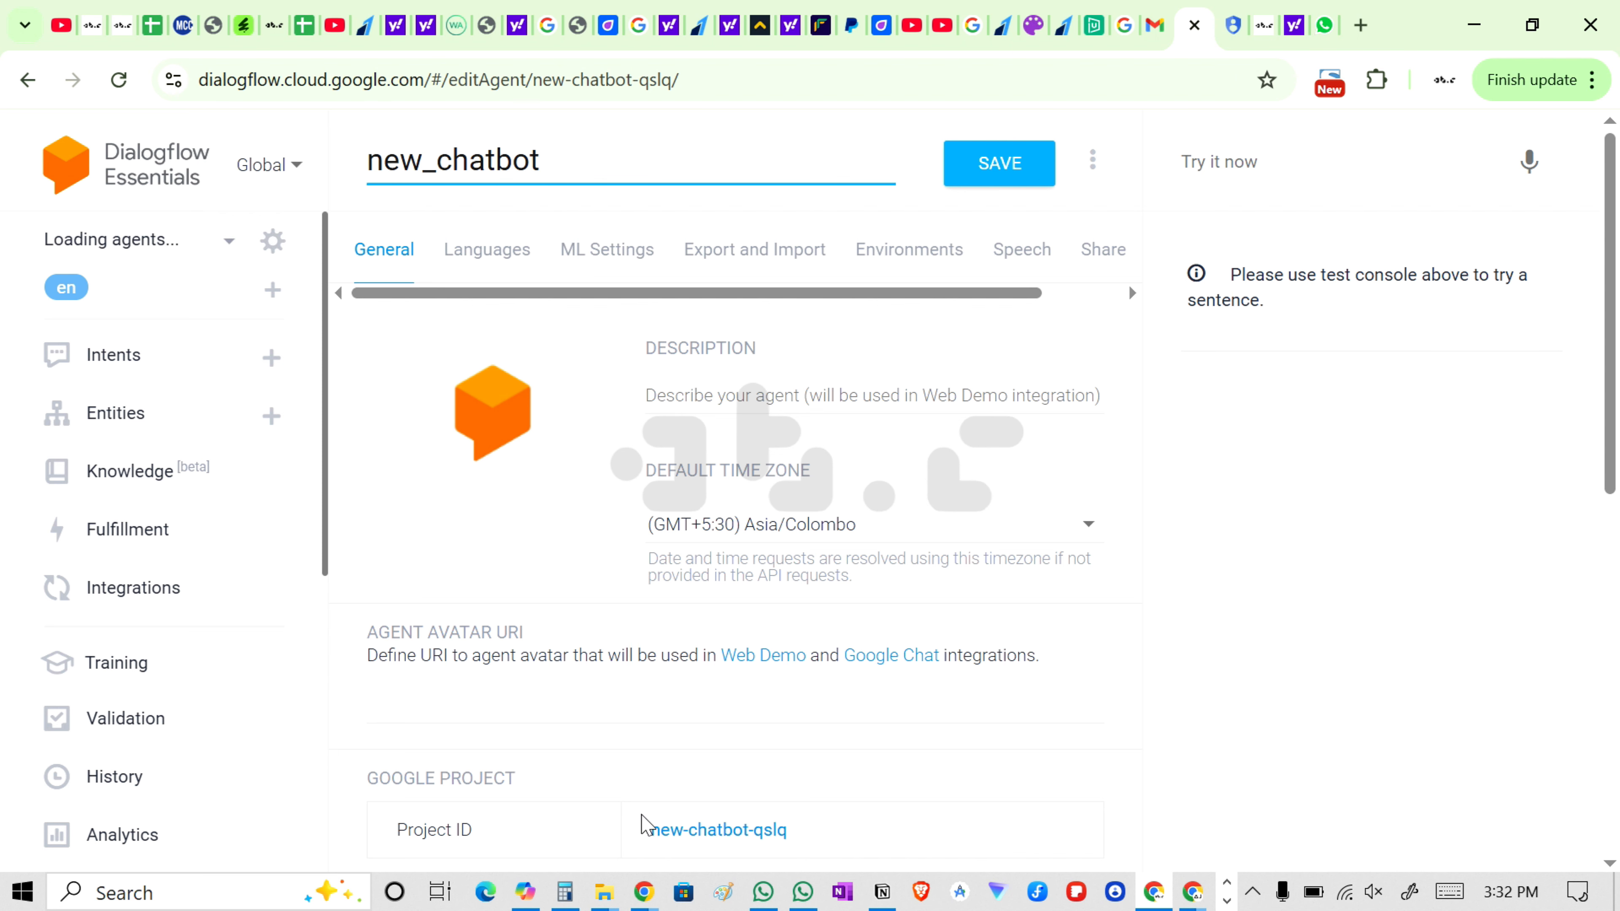
# - Open the service accounts page of the agent's linked Google Cloud project, new-chatbot-qslq
pyautogui.click(719, 831)
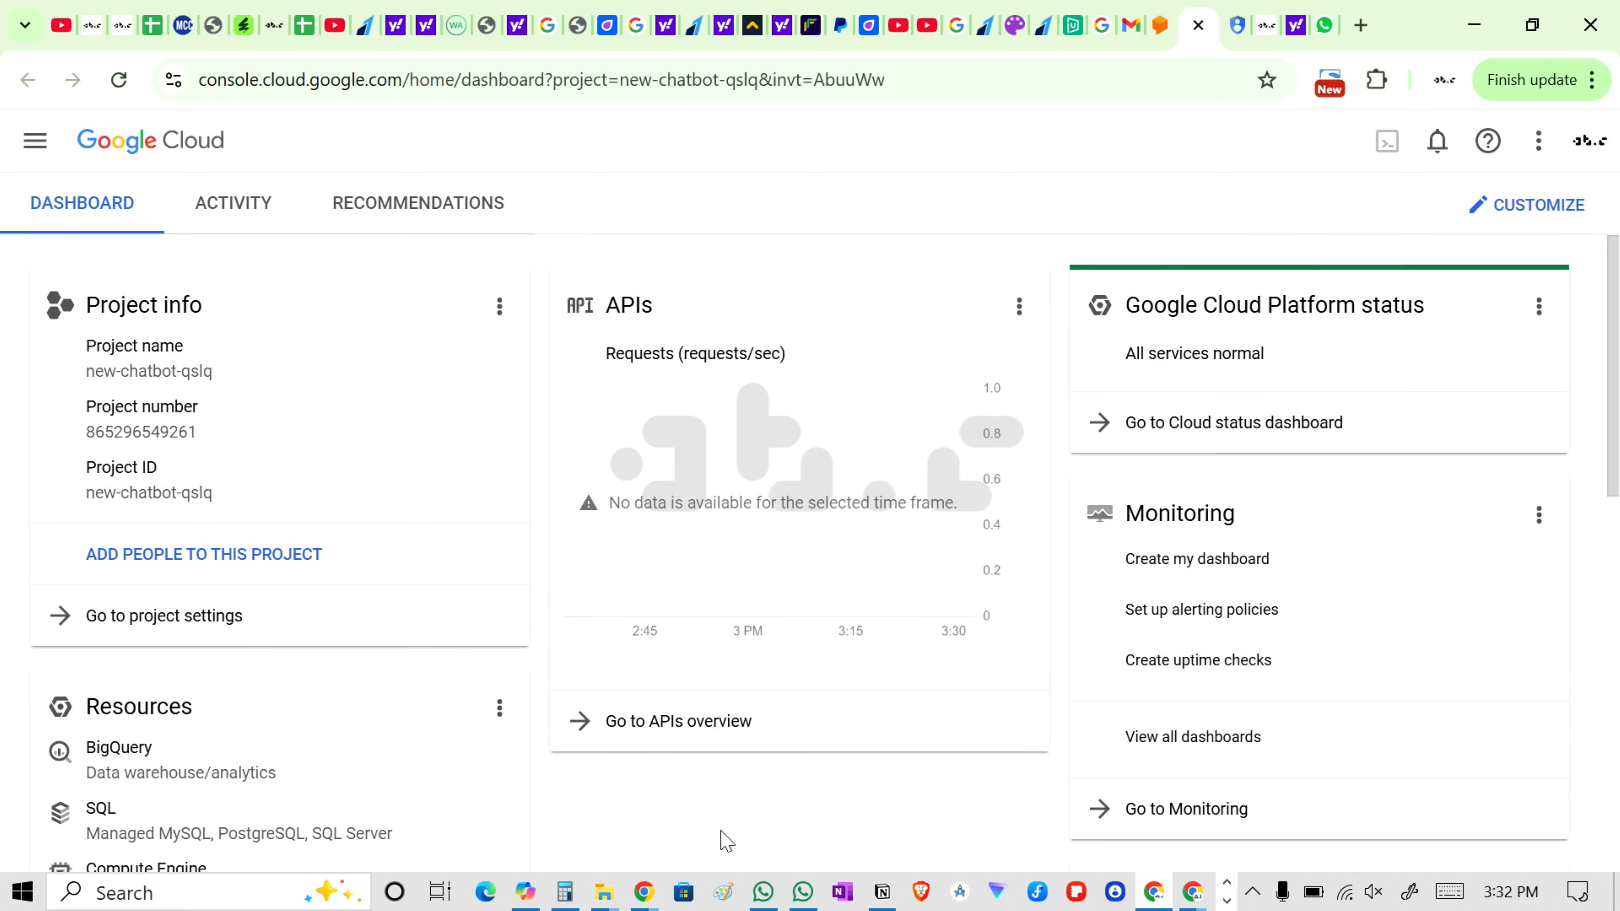
pyautogui.click(169, 631)
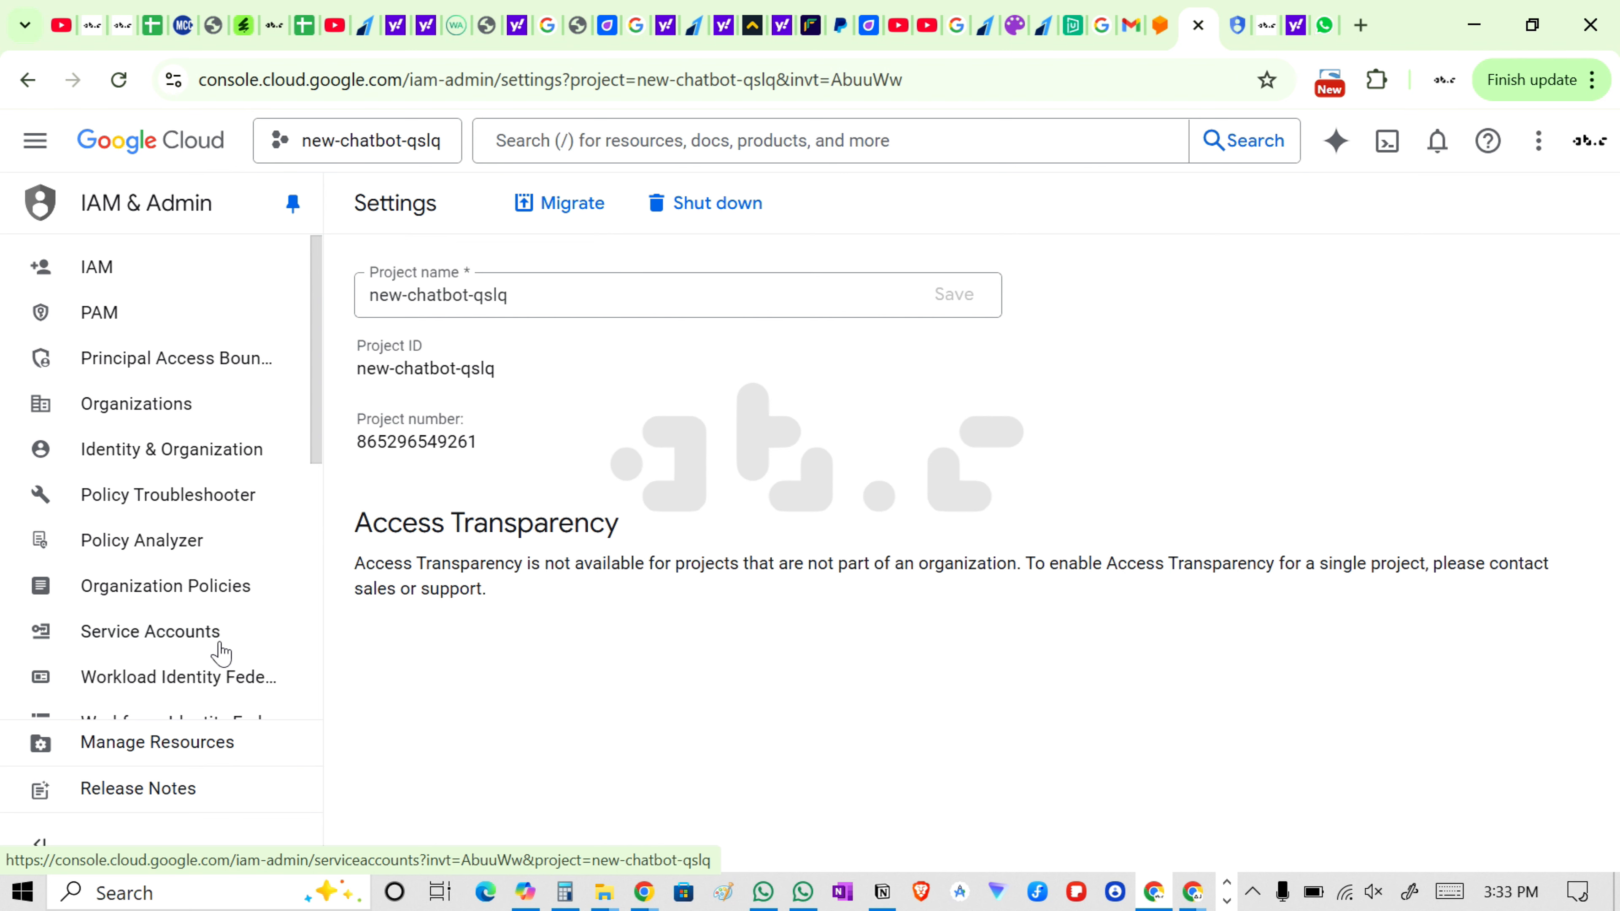
pyautogui.click(223, 646)
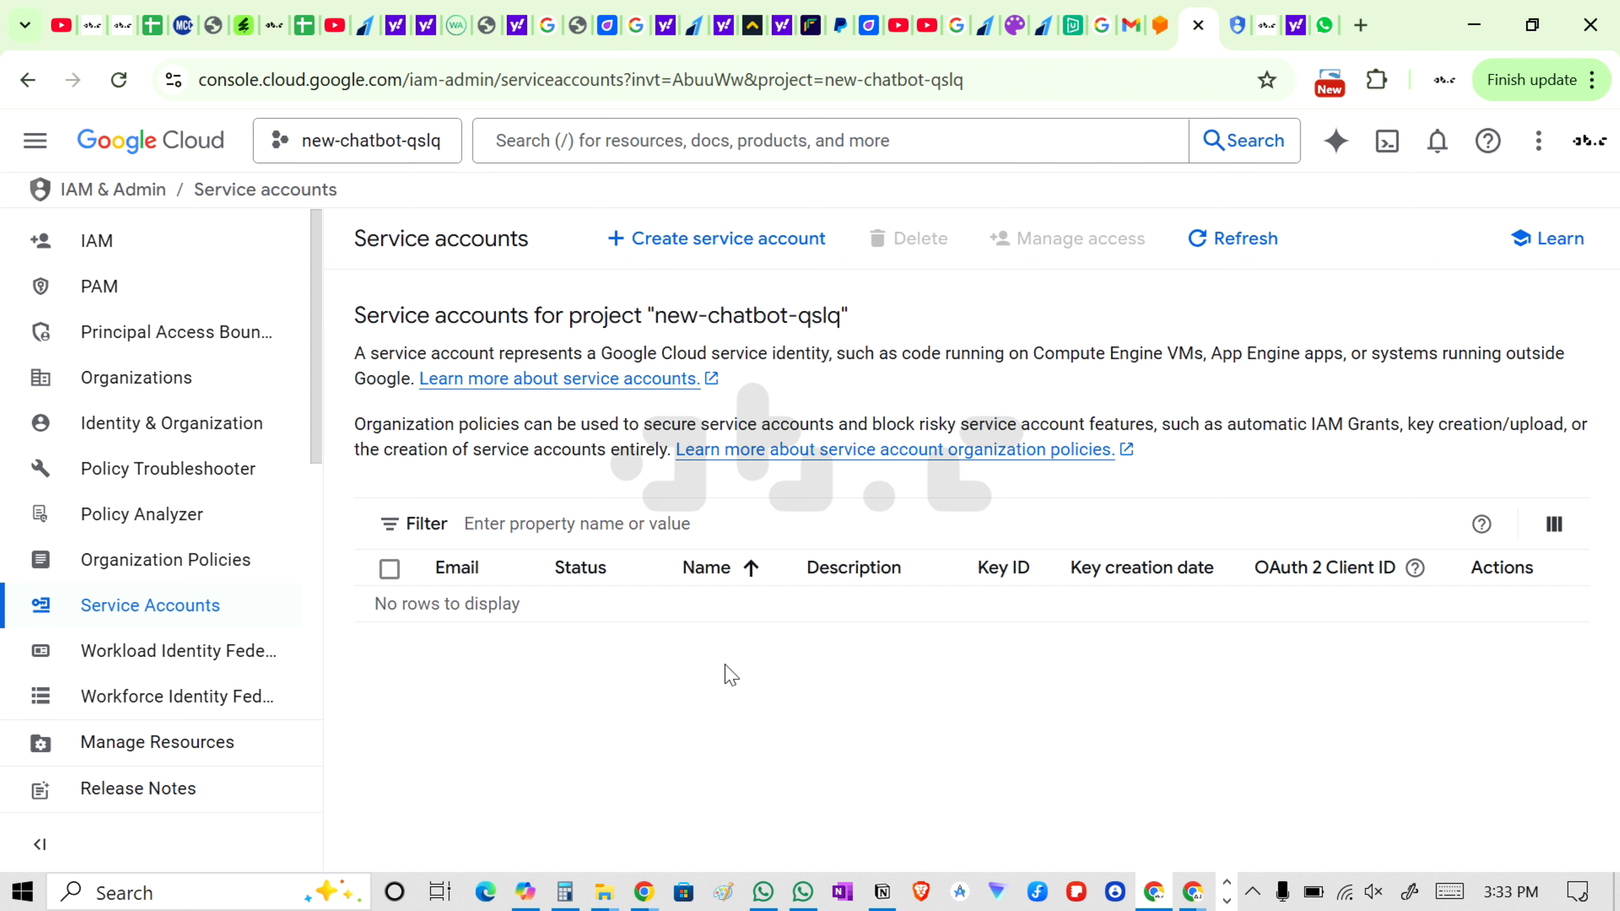
# - Create a service account named "testchatbot2" and continue to its project access settings
pyautogui.click(746, 259)
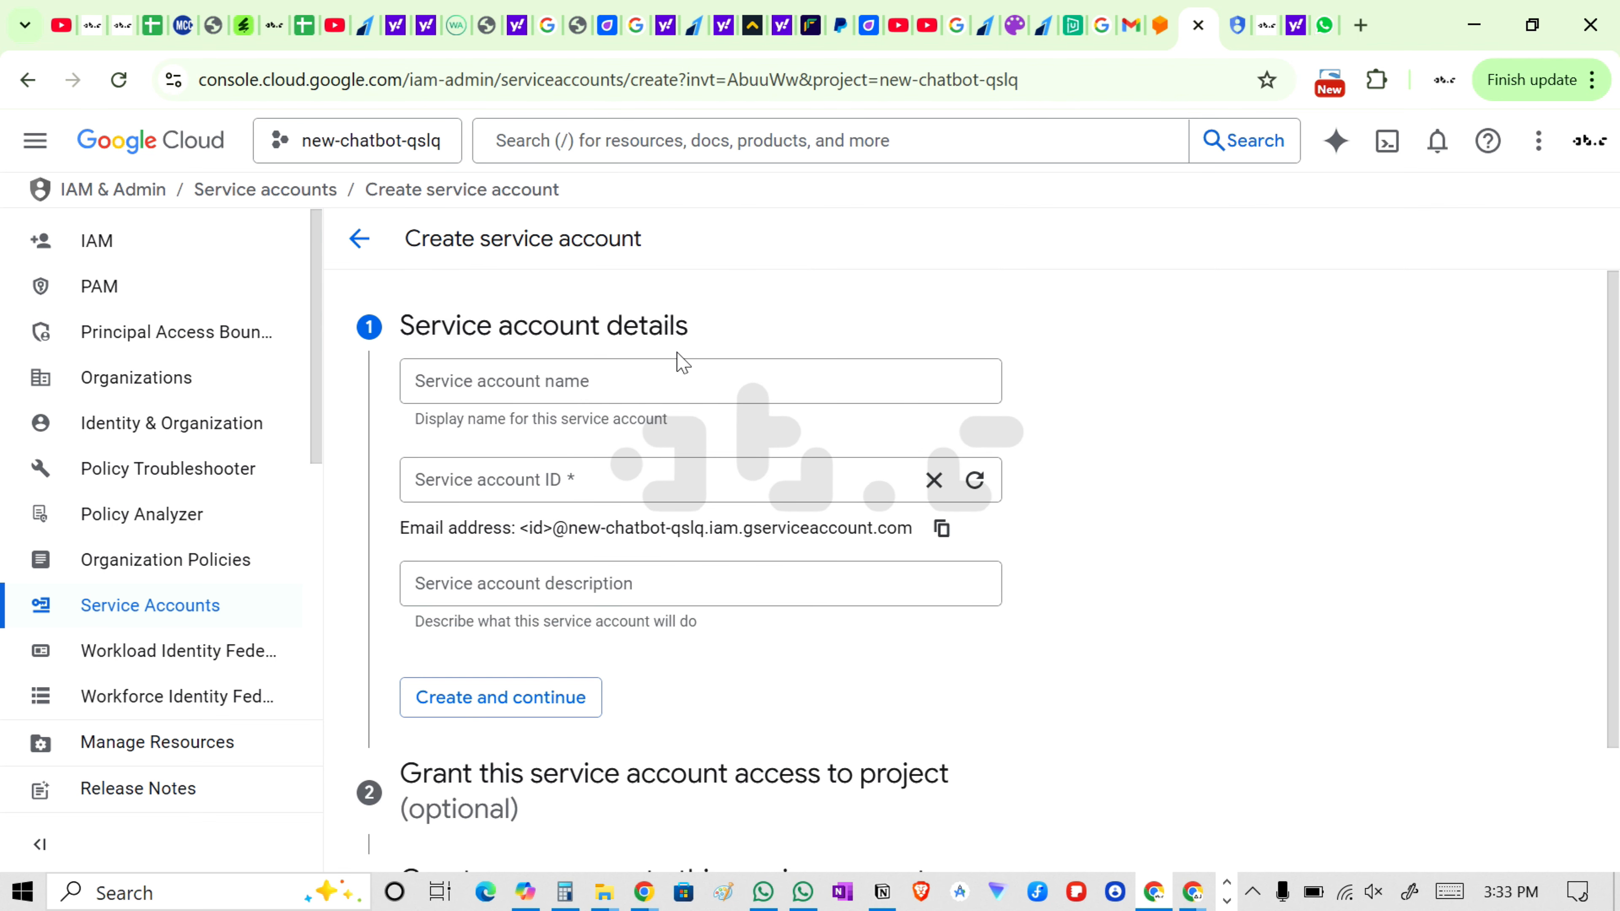
pyautogui.click(669, 381)
pyautogui.click(772, 324)
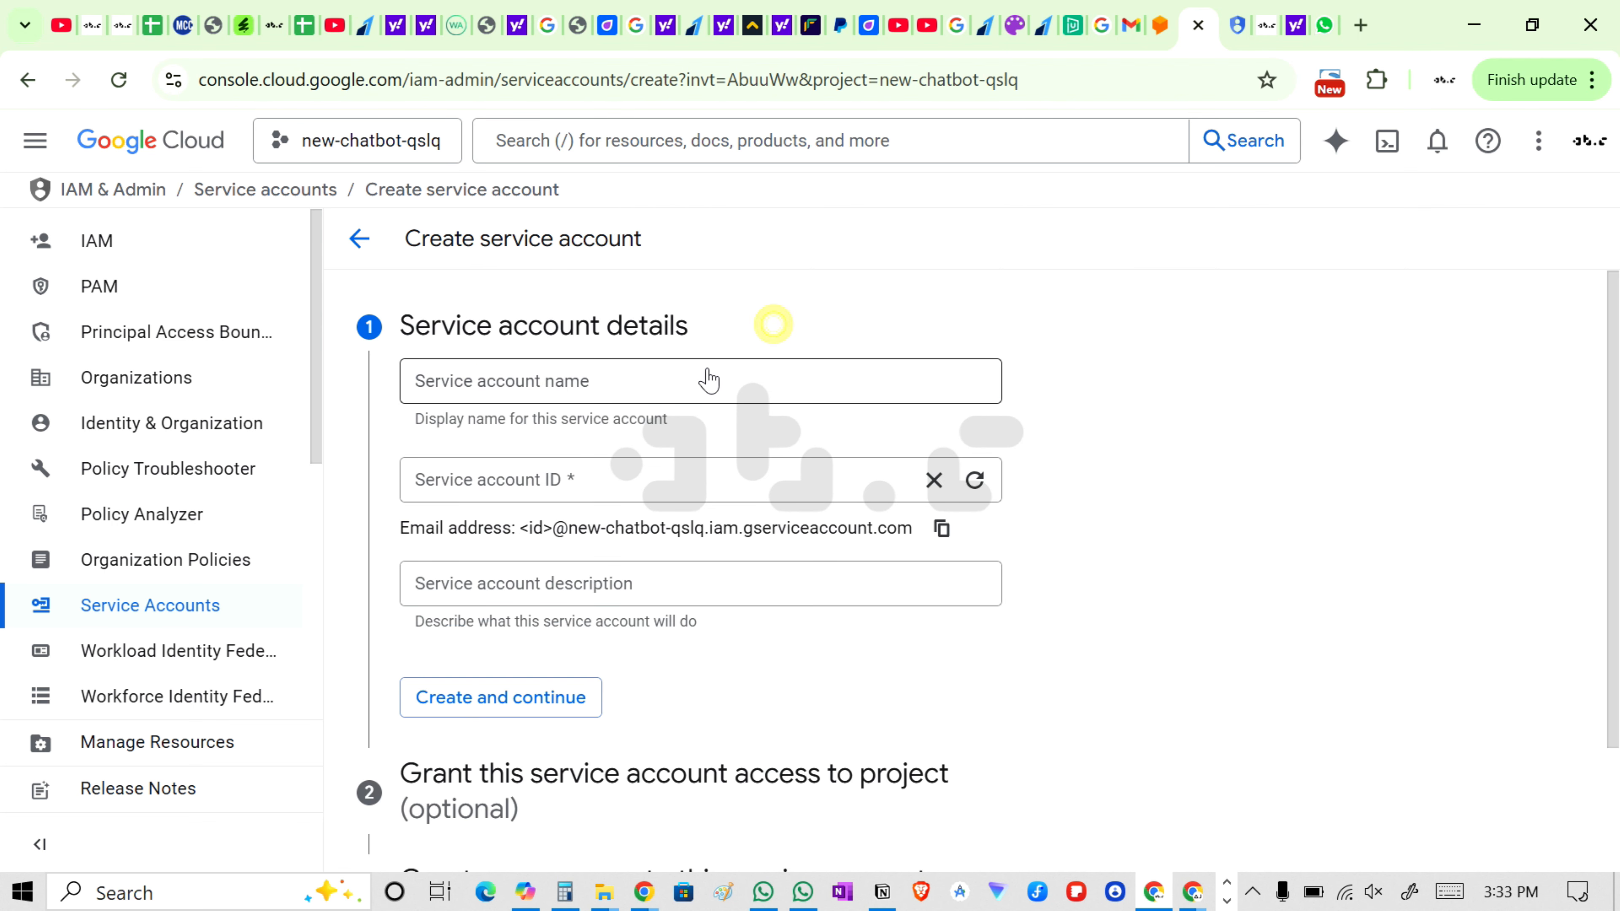
pyautogui.click(643, 383)
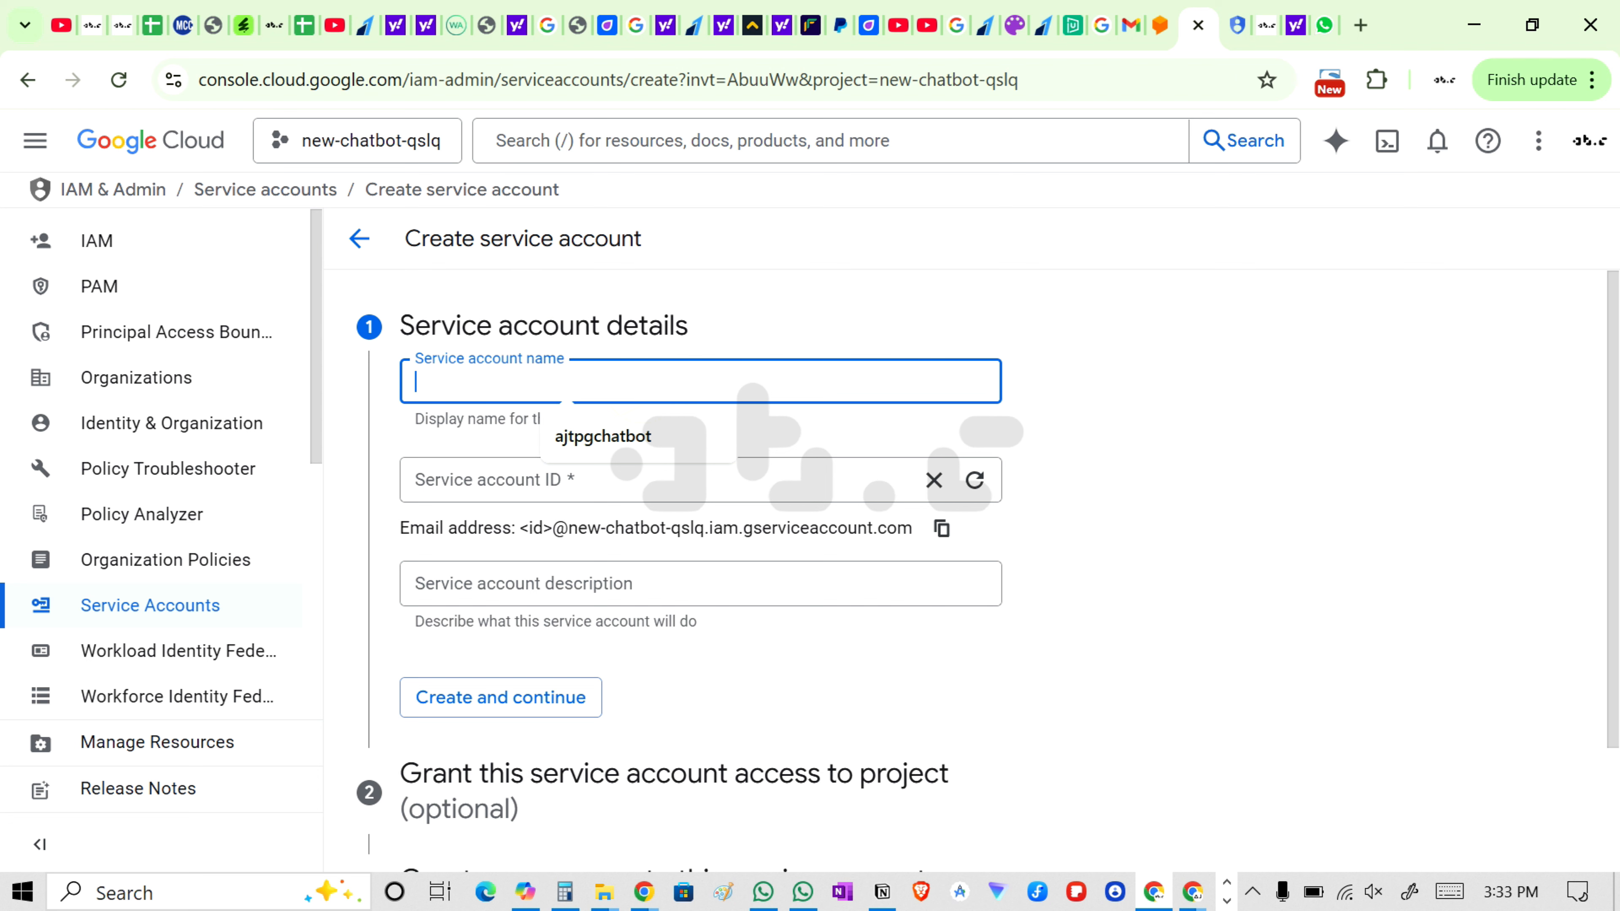
pyautogui.write('tes')
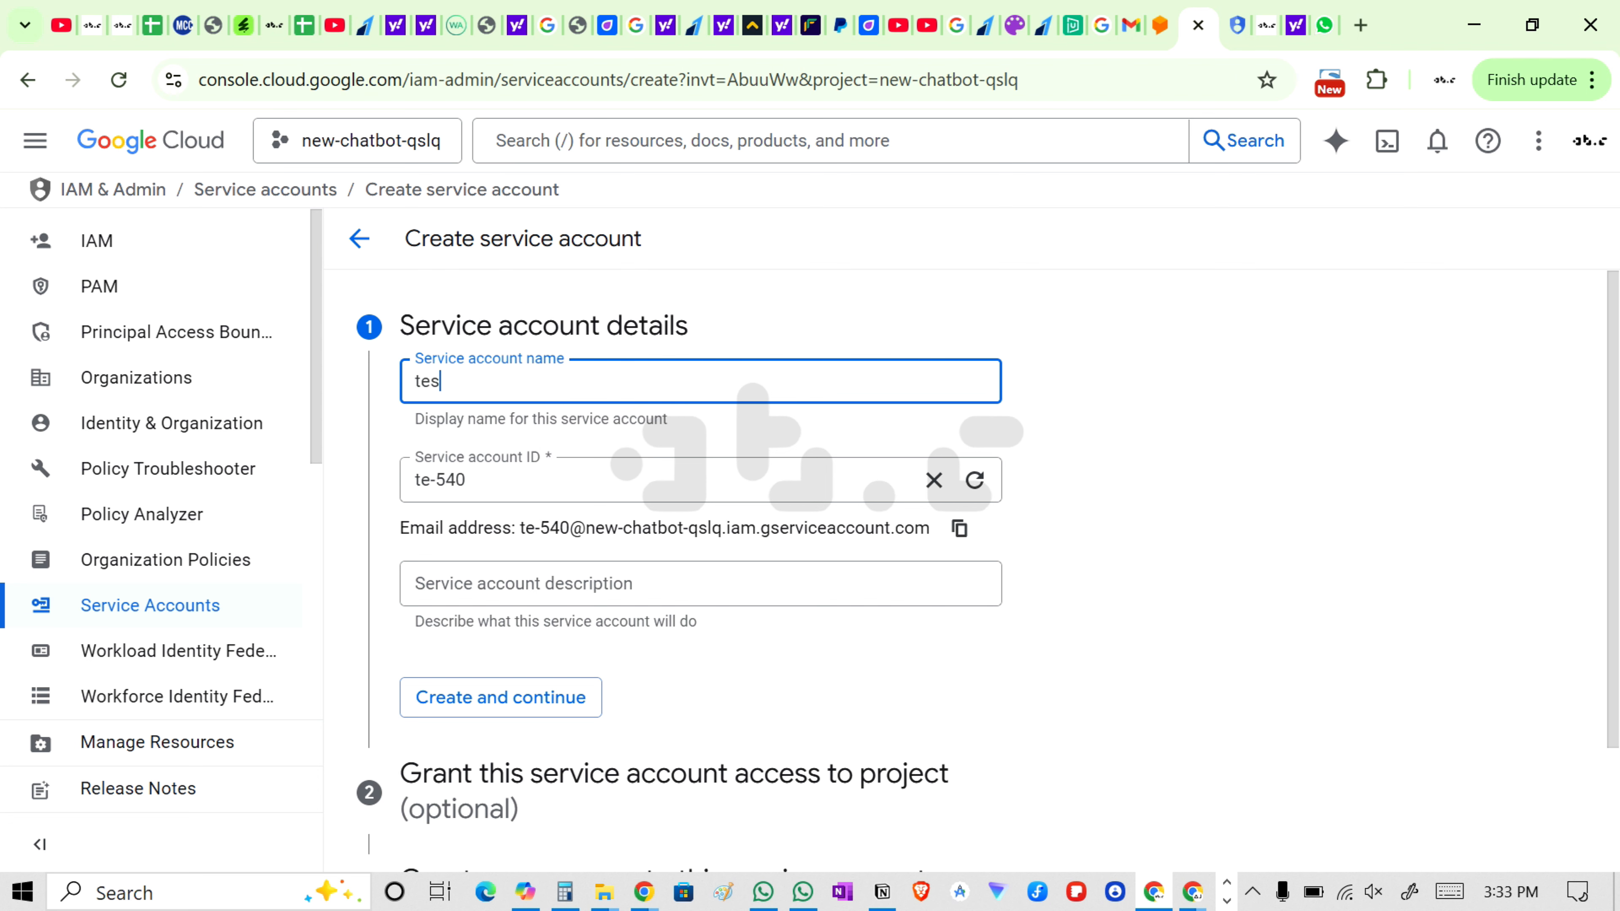
pyautogui.write('tc')
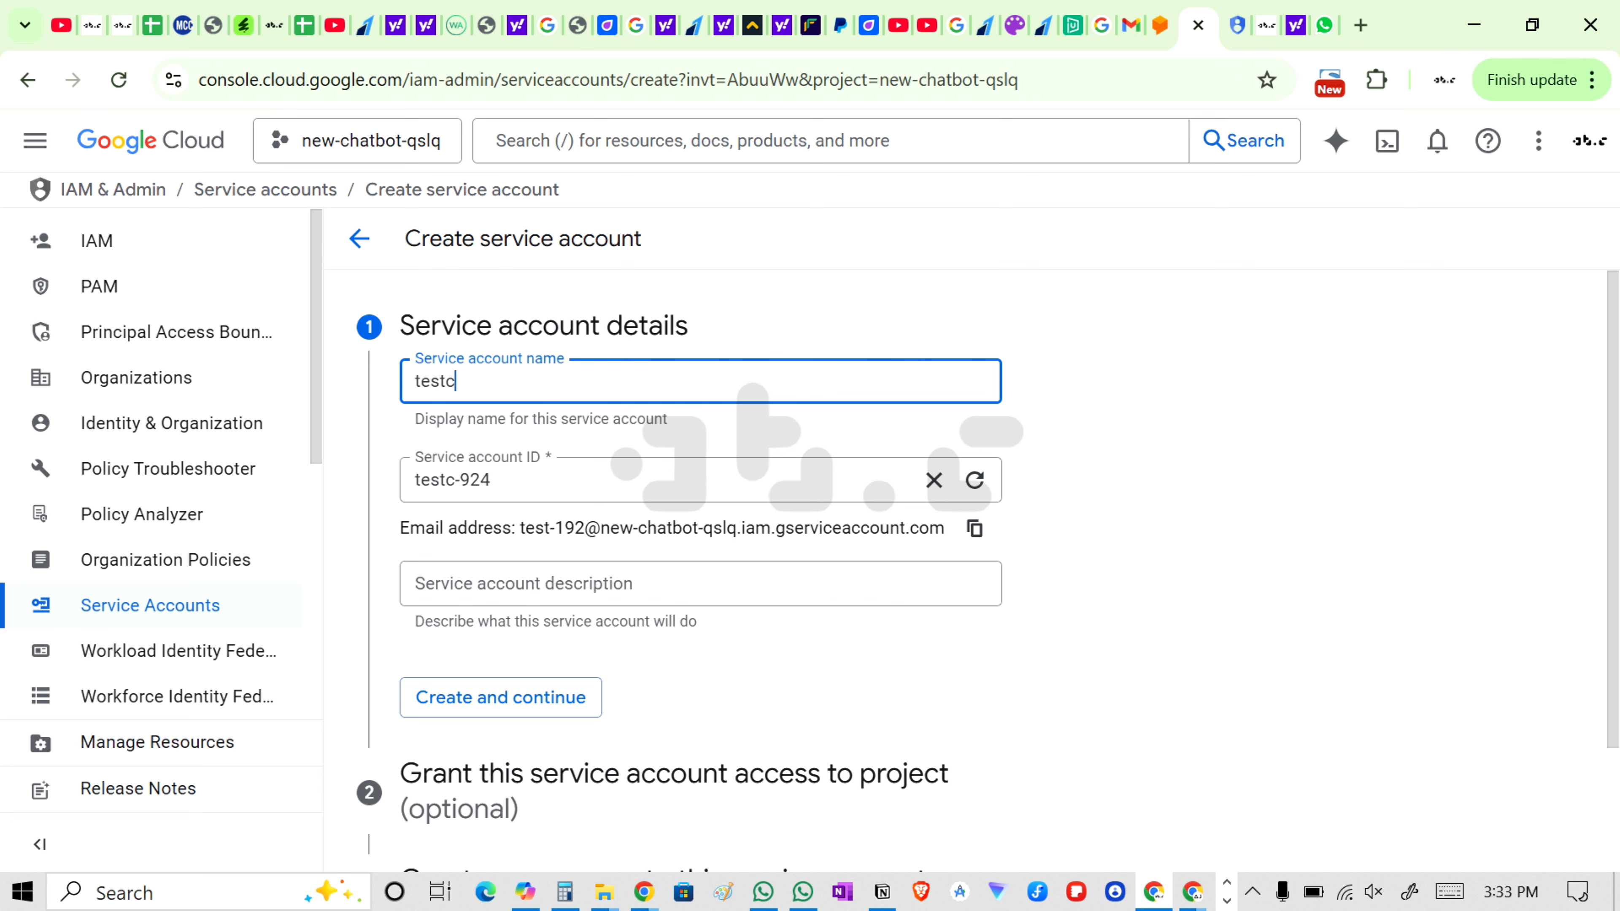
pyautogui.write('hatbort')
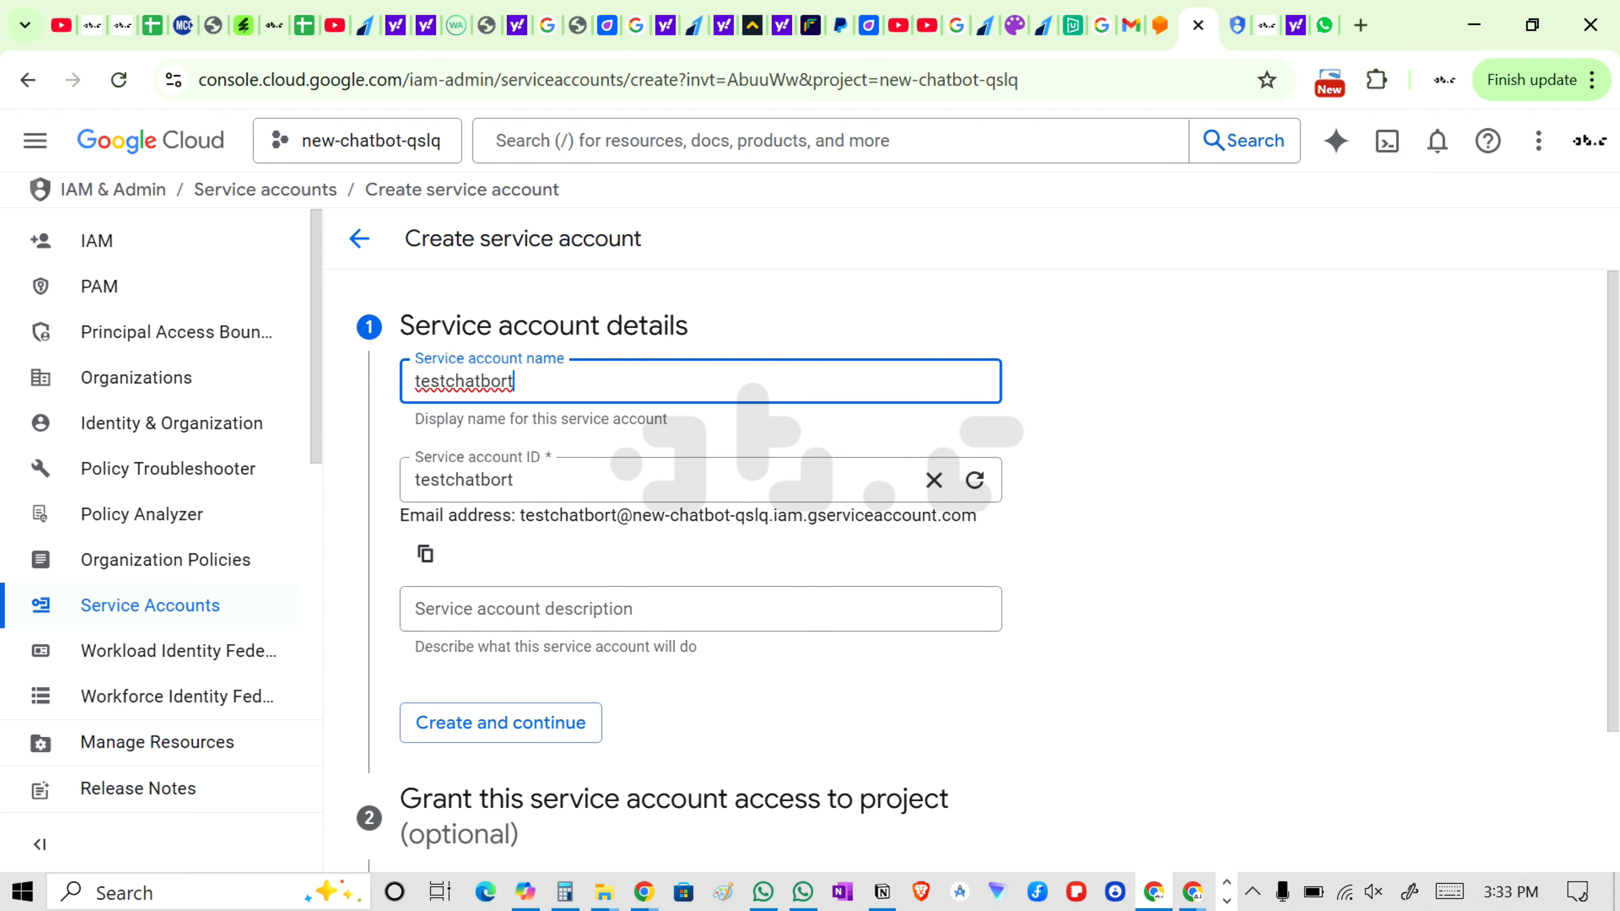
pyautogui.press('BackSpace')
pyautogui.press('BackSpace')
pyautogui.write('t2')
pyautogui.click(1231, 512)
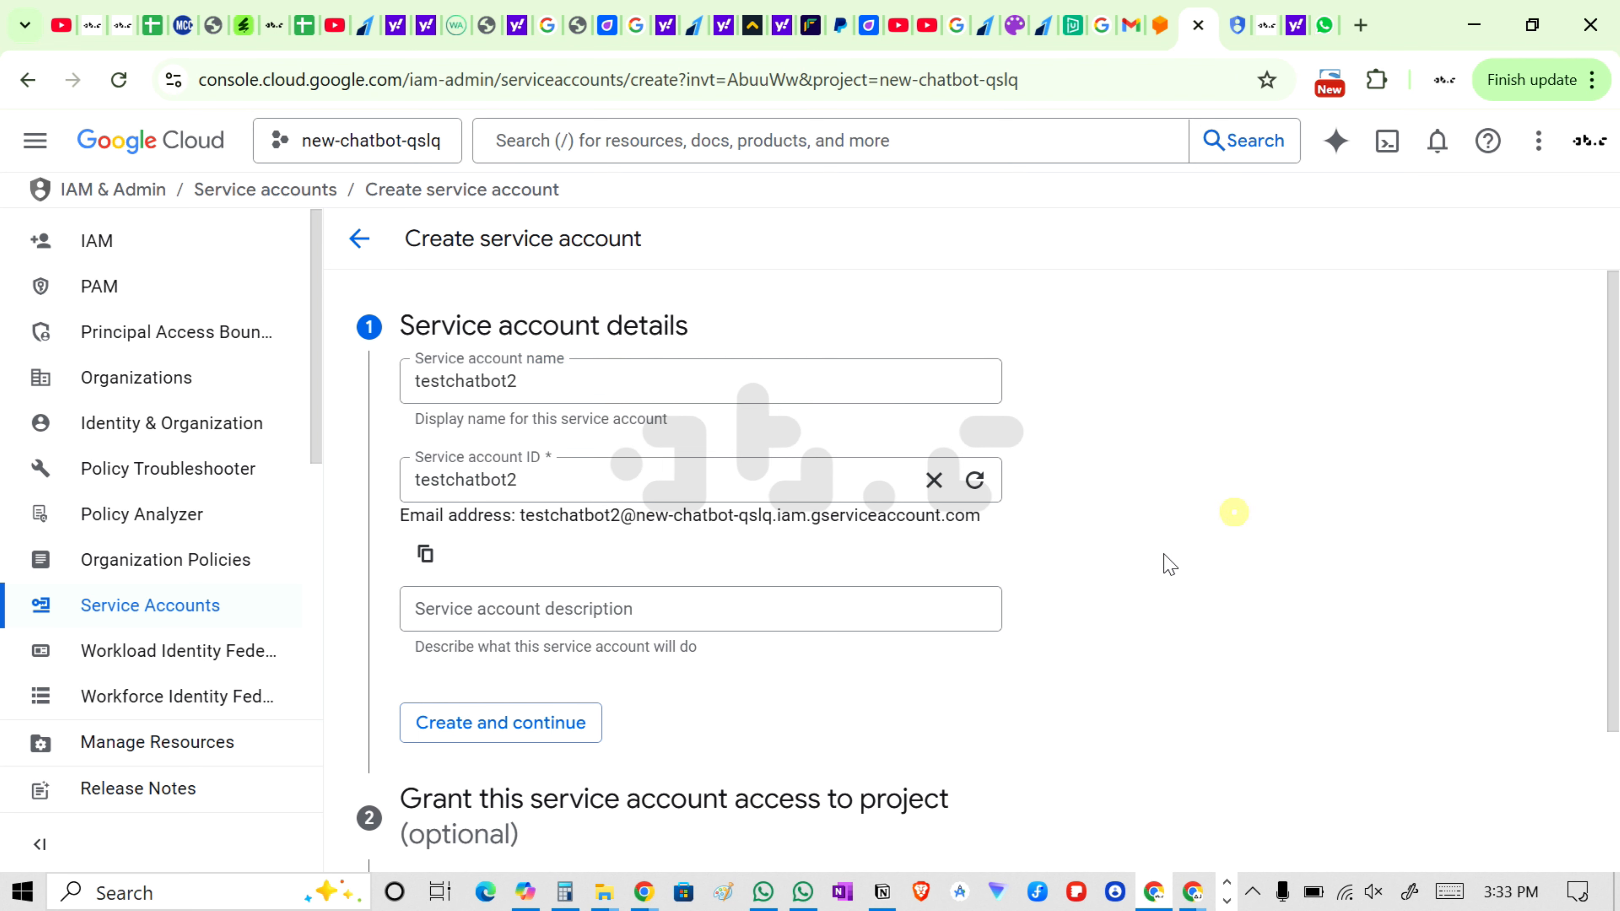
pyautogui.click(549, 739)
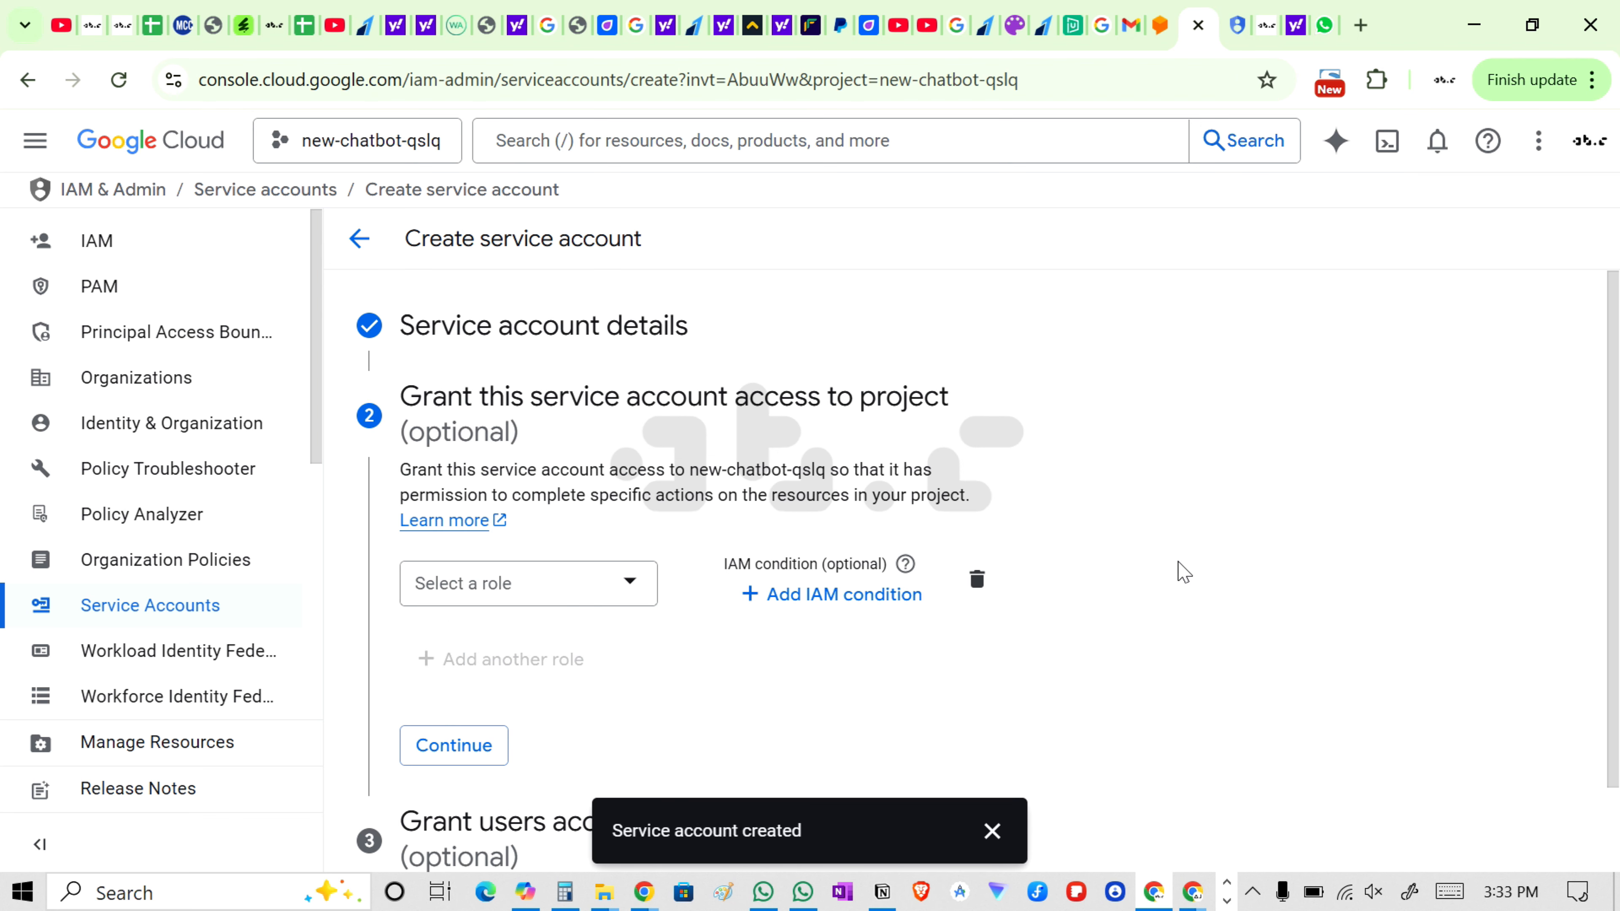
# - Grant the service account the Dialogflow API Client role and finish its setup without giving other users access
pyautogui.click(1012, 604)
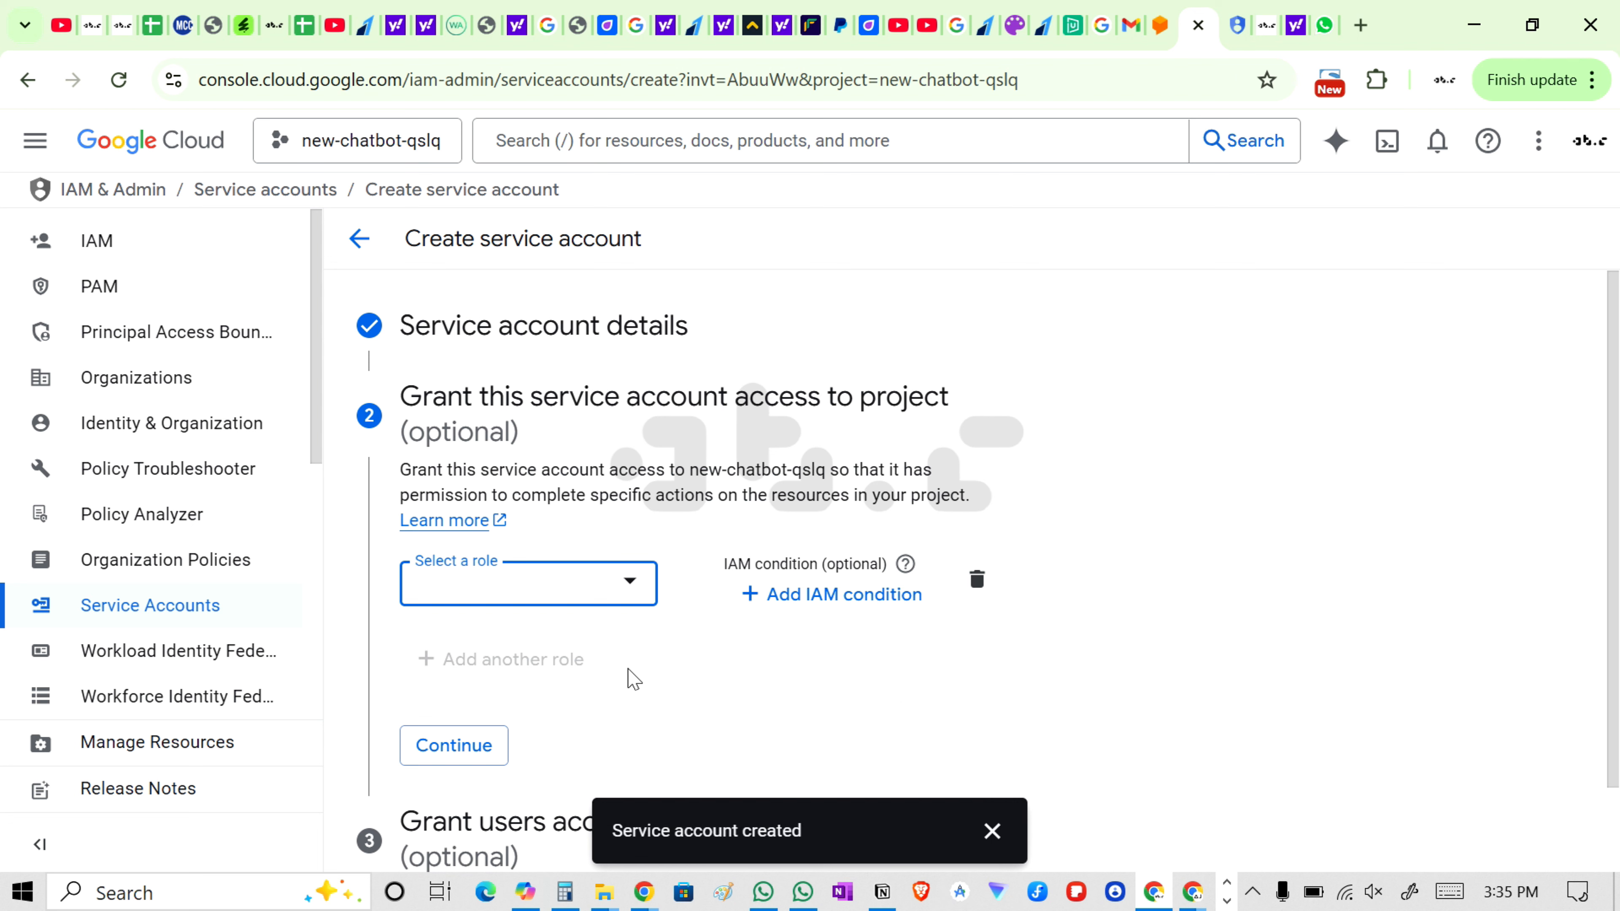
pyautogui.click(630, 585)
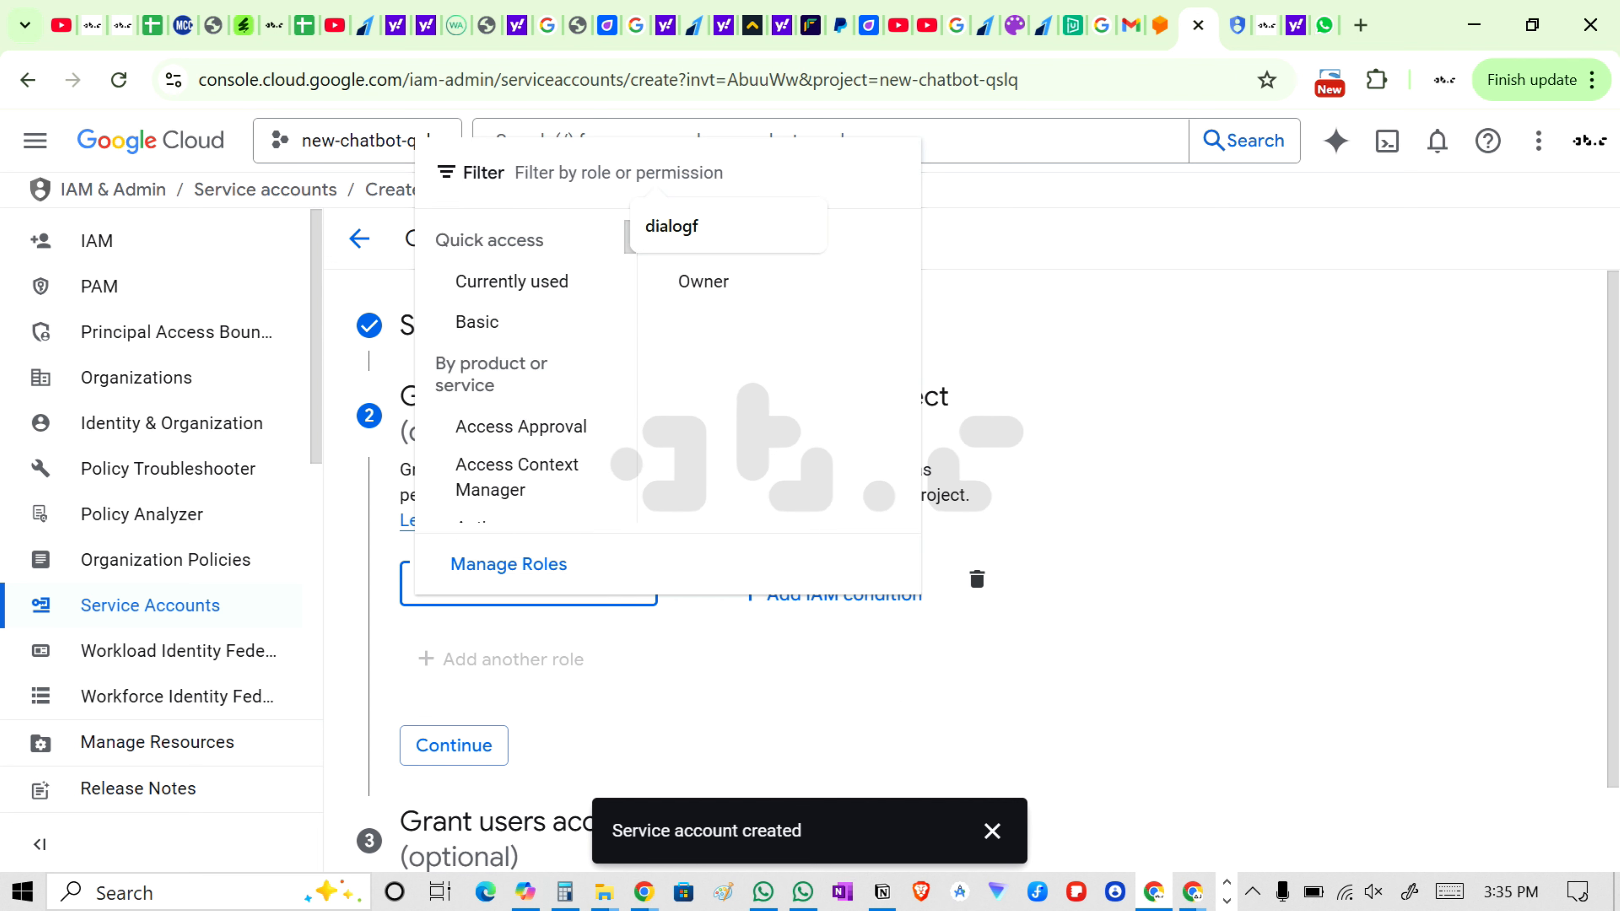
pyautogui.write('d')
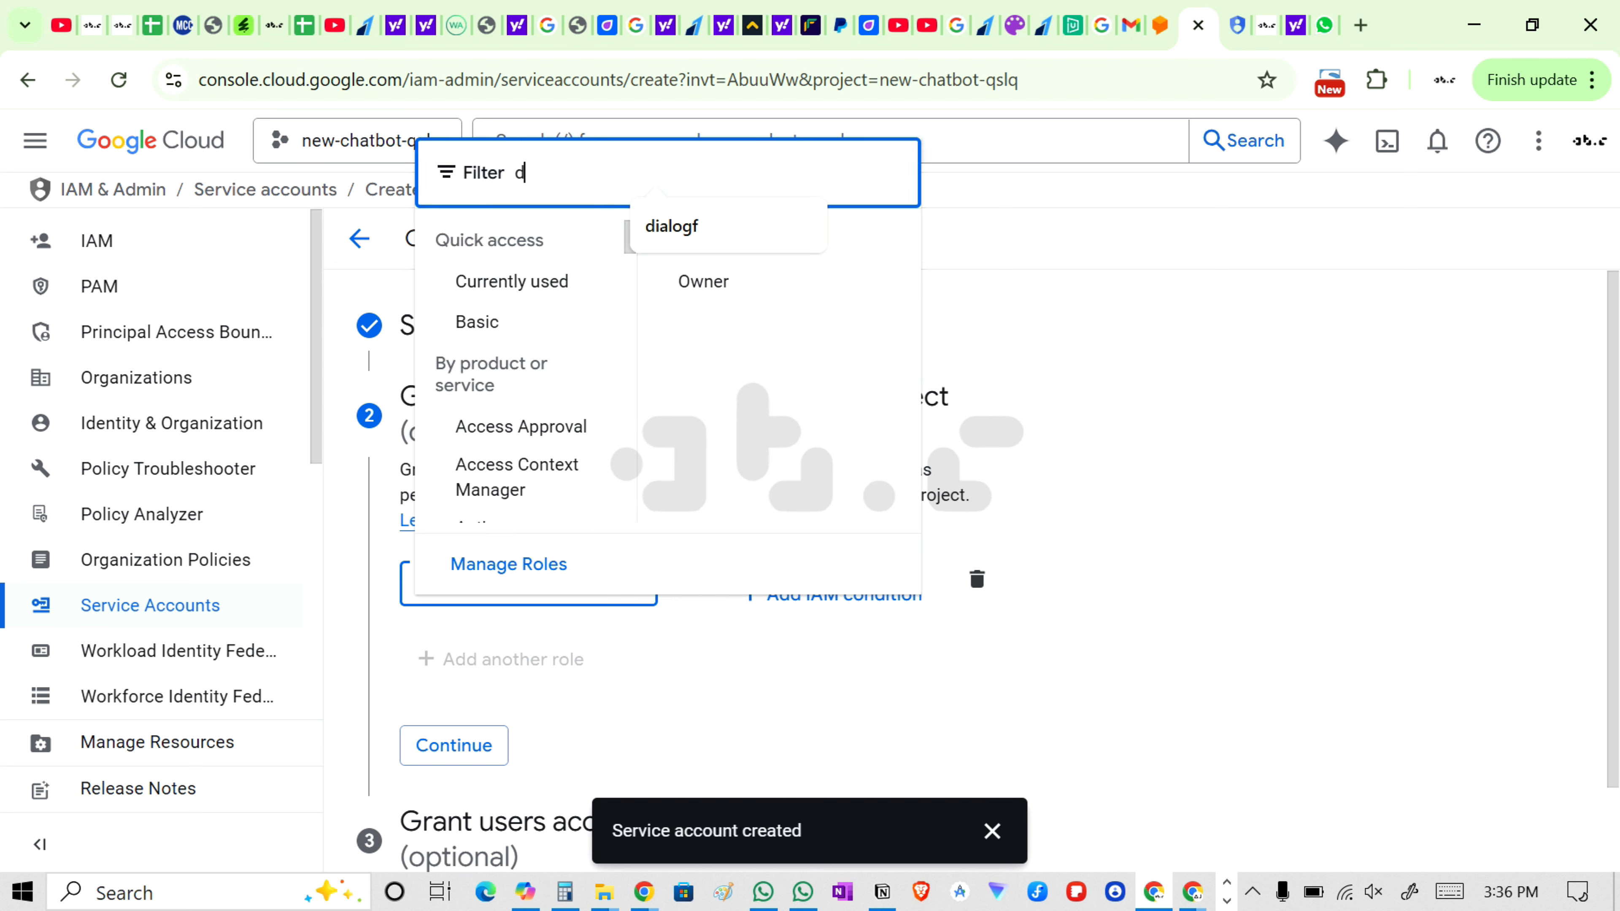
pyautogui.write('ialog')
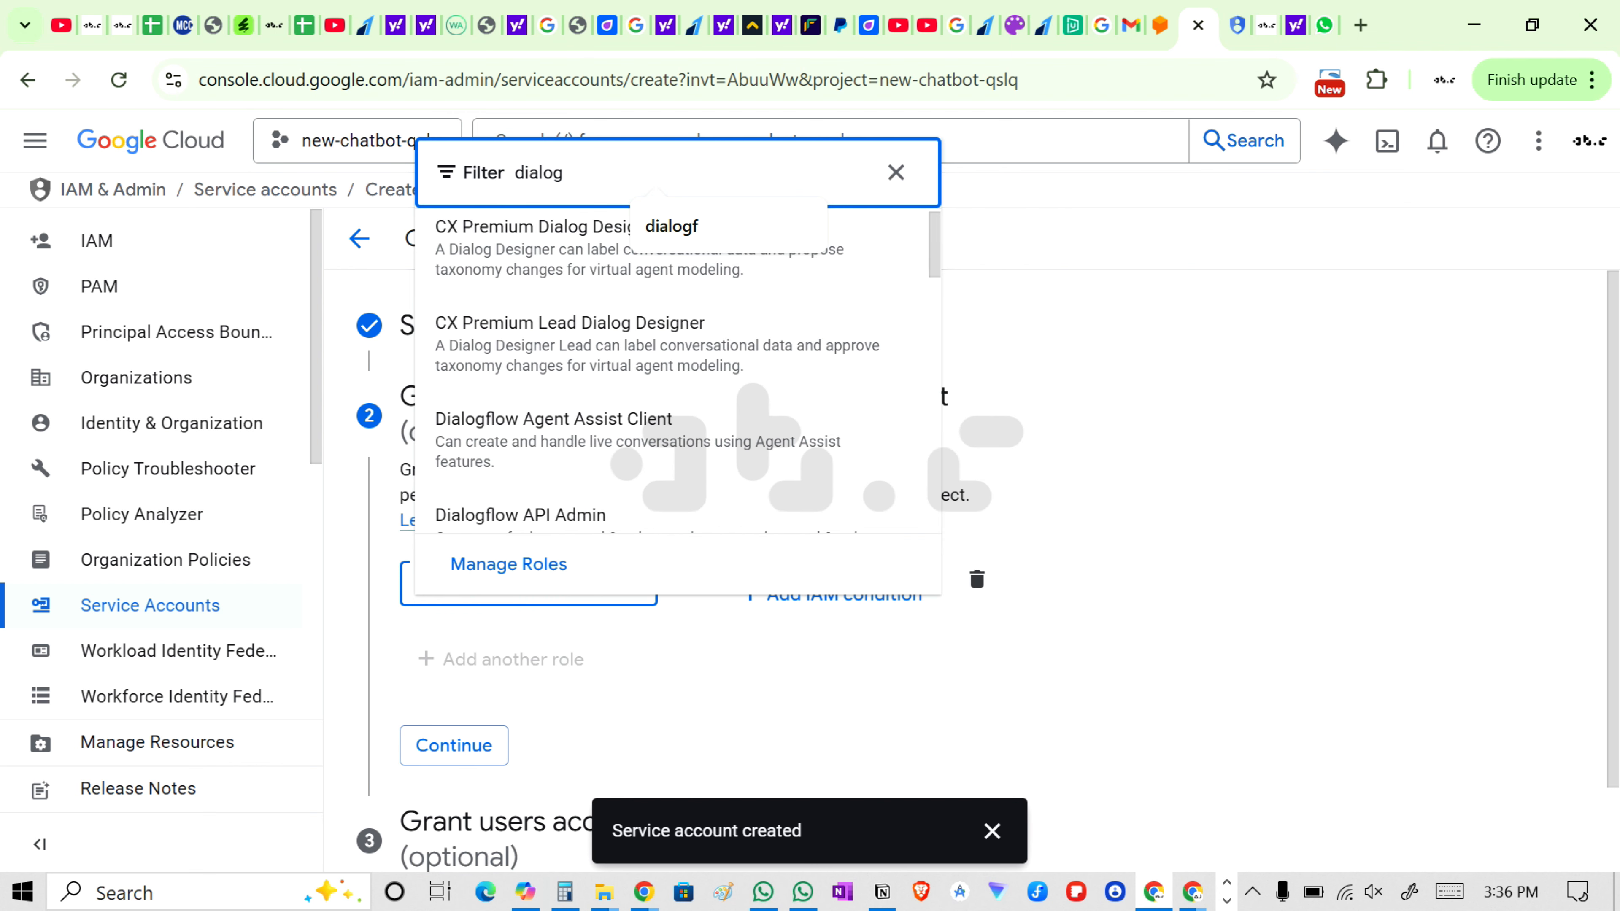
pyautogui.scroll(-3, 615, 379)
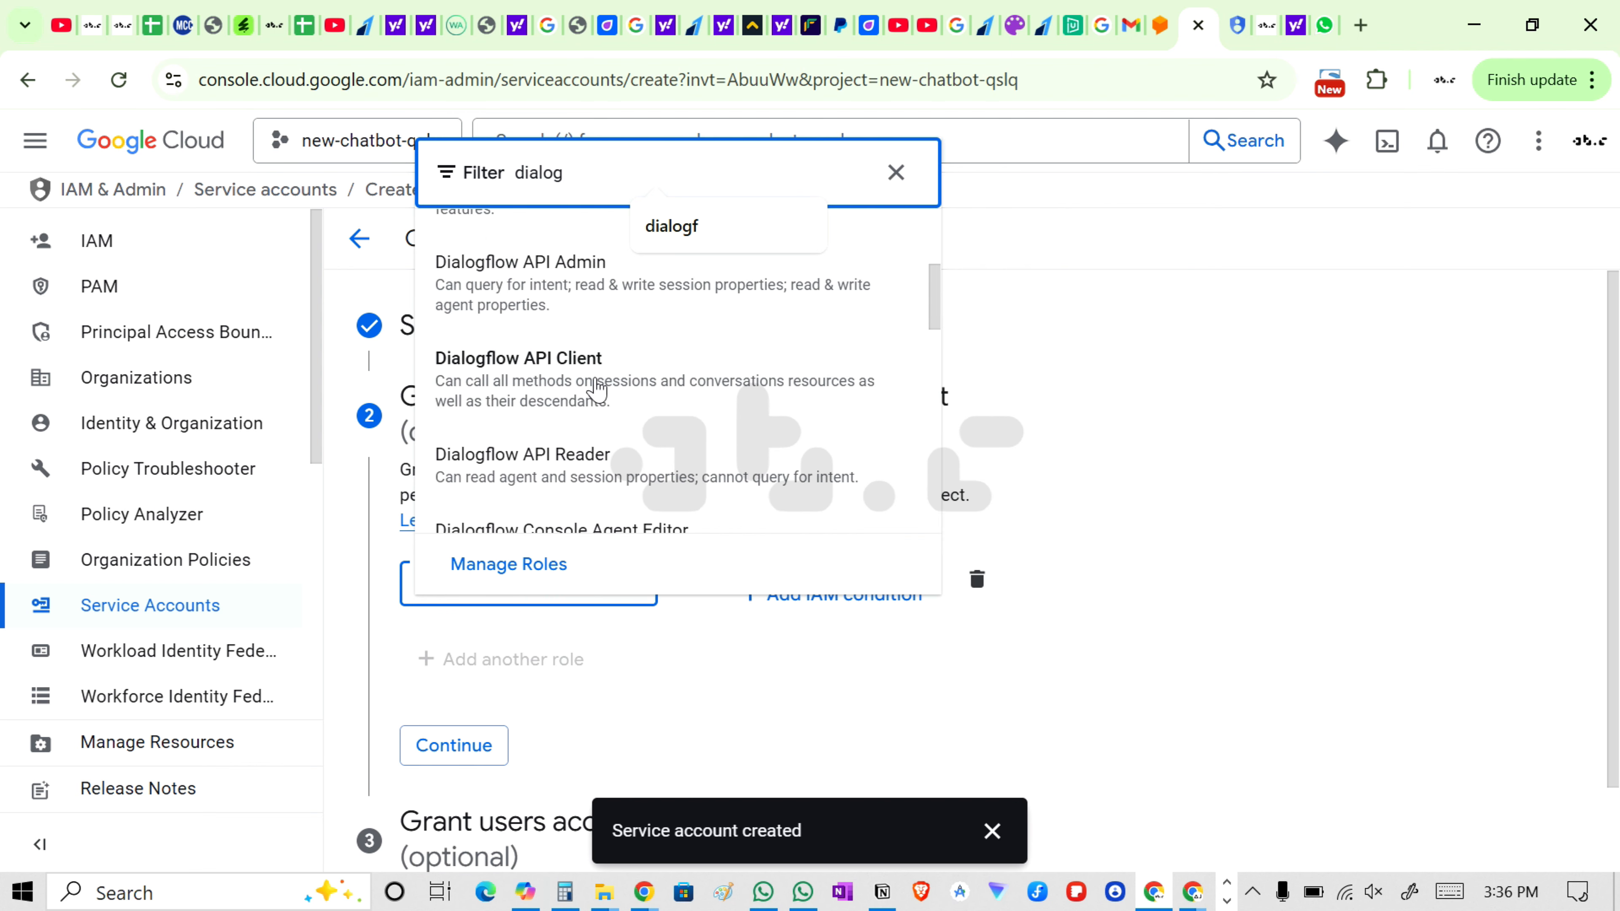
pyautogui.click(597, 386)
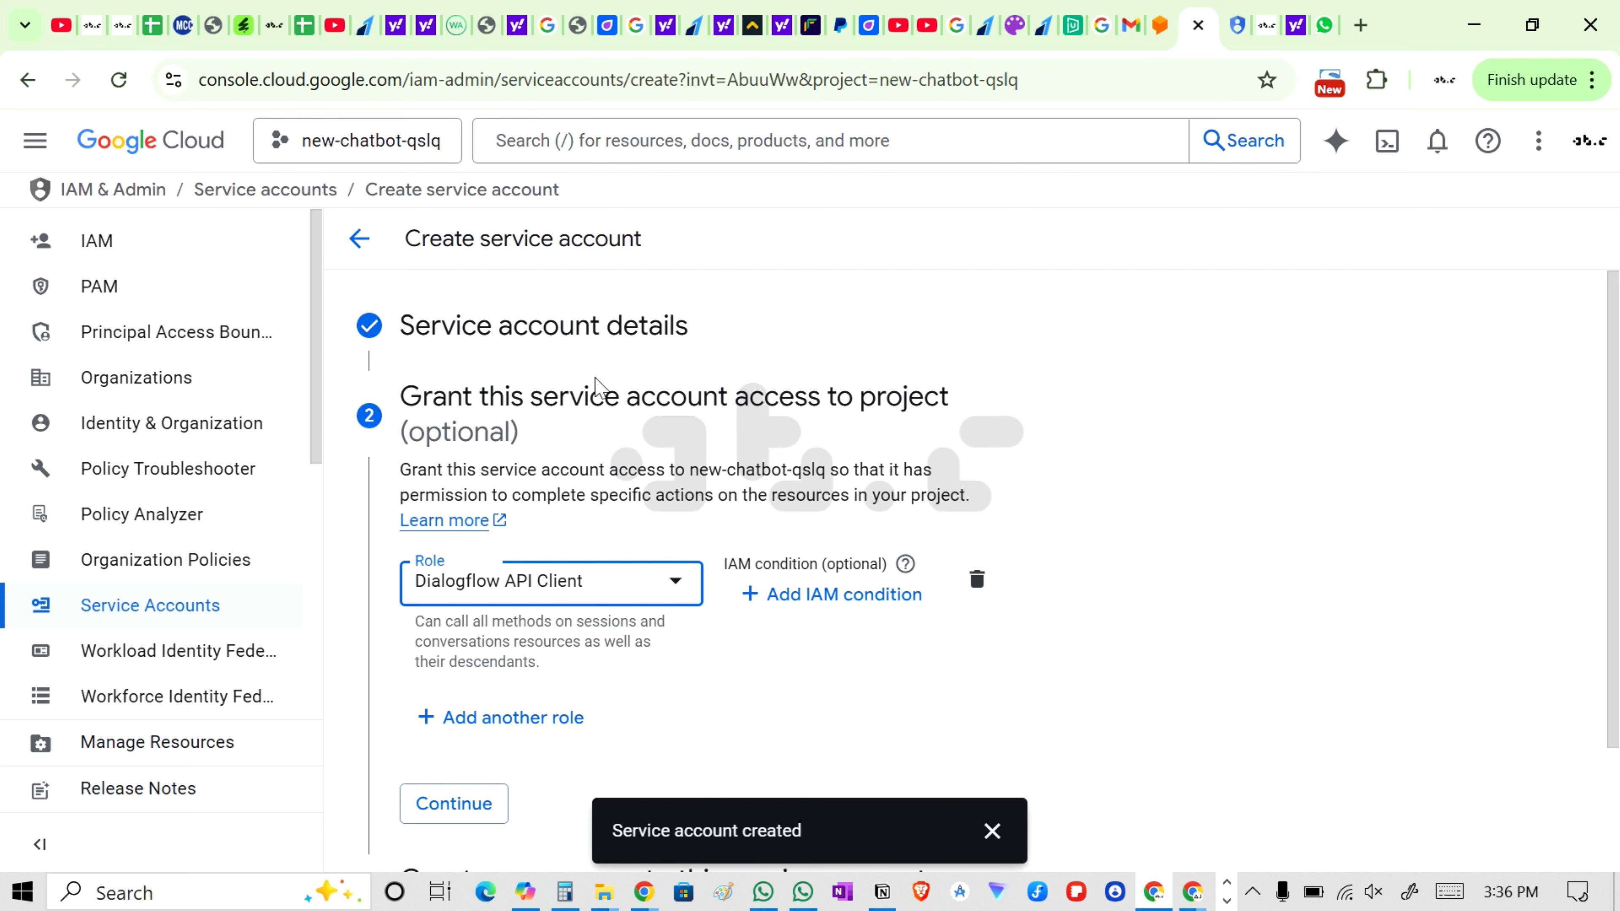
pyautogui.scroll(-2, 733, 628)
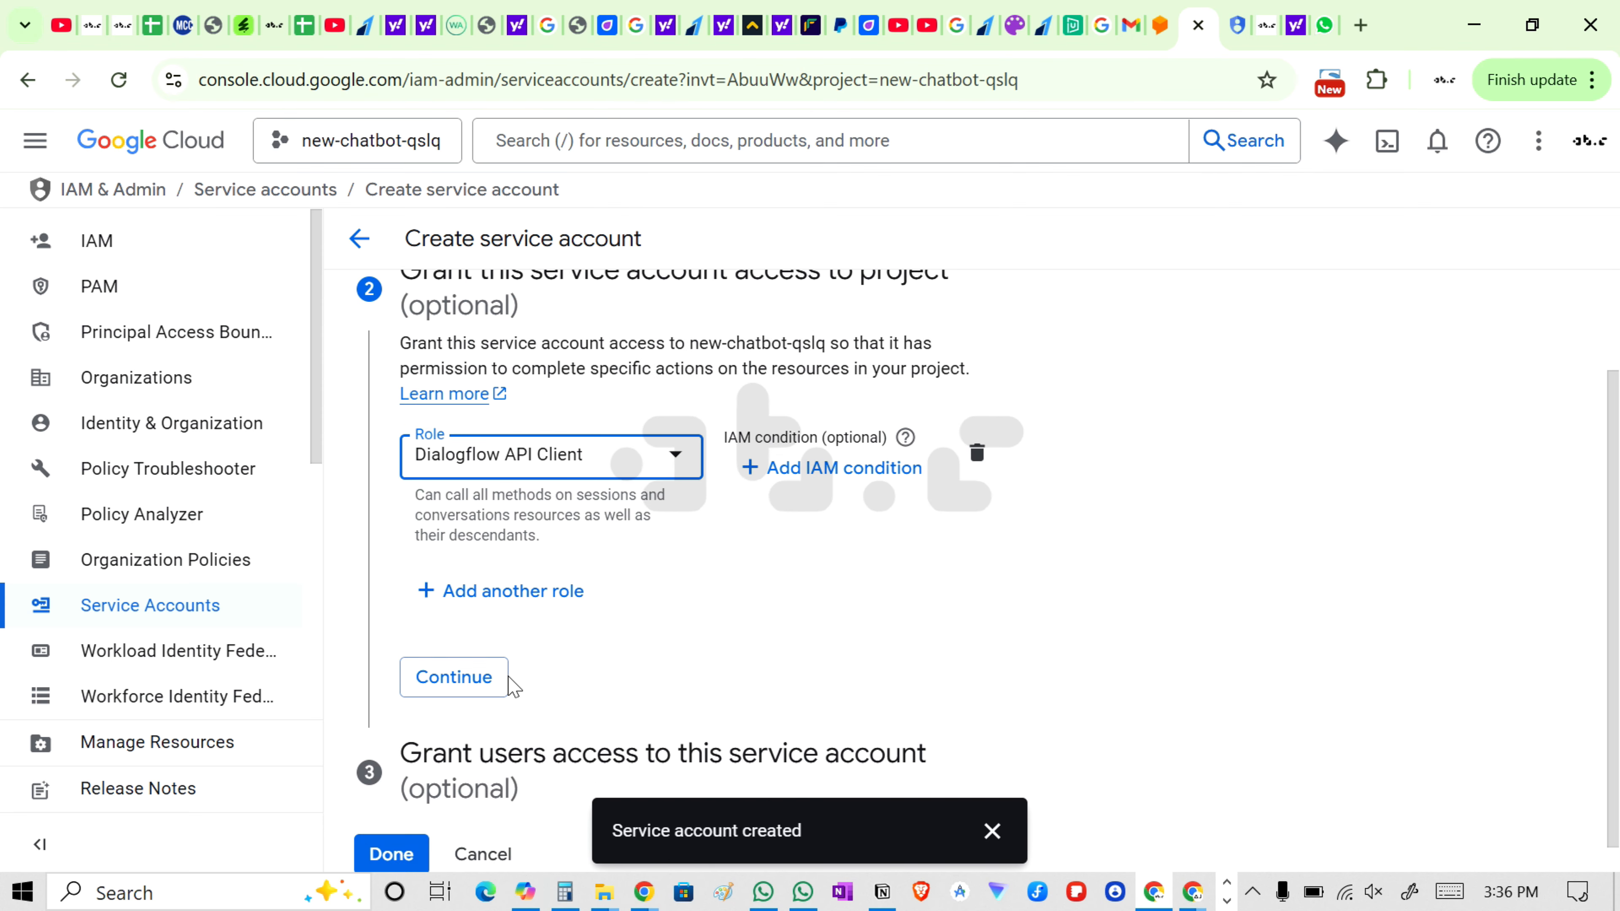
pyautogui.click(488, 684)
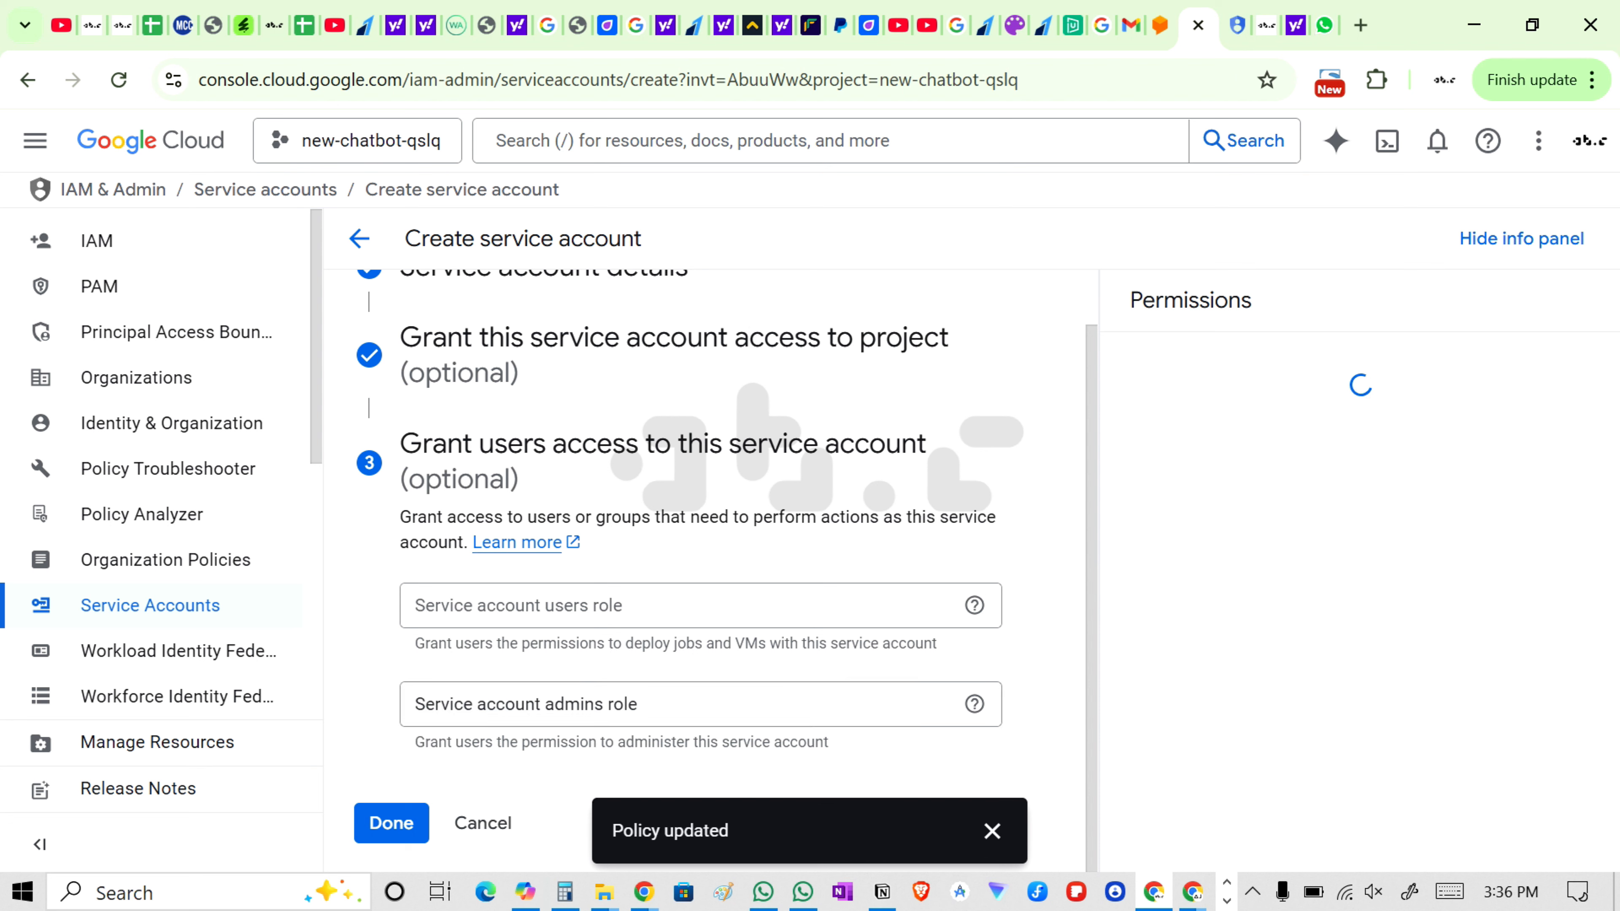
pyautogui.click(409, 828)
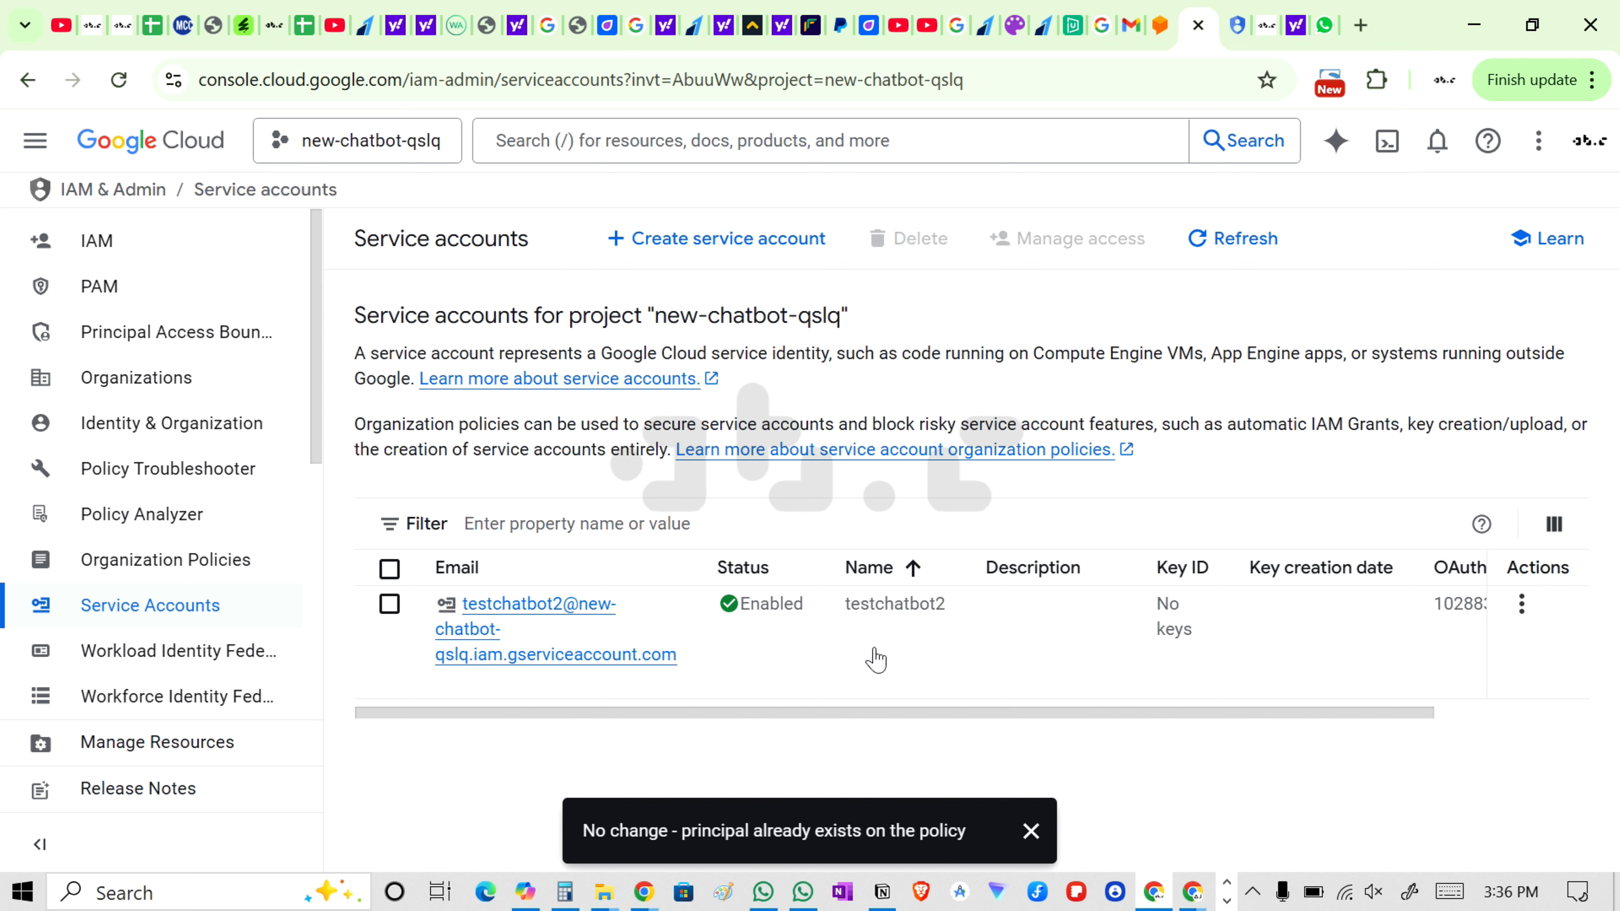
# - Create and download a new private key of type JSON for the testchatbot2 service account
pyautogui.click(1522, 607)
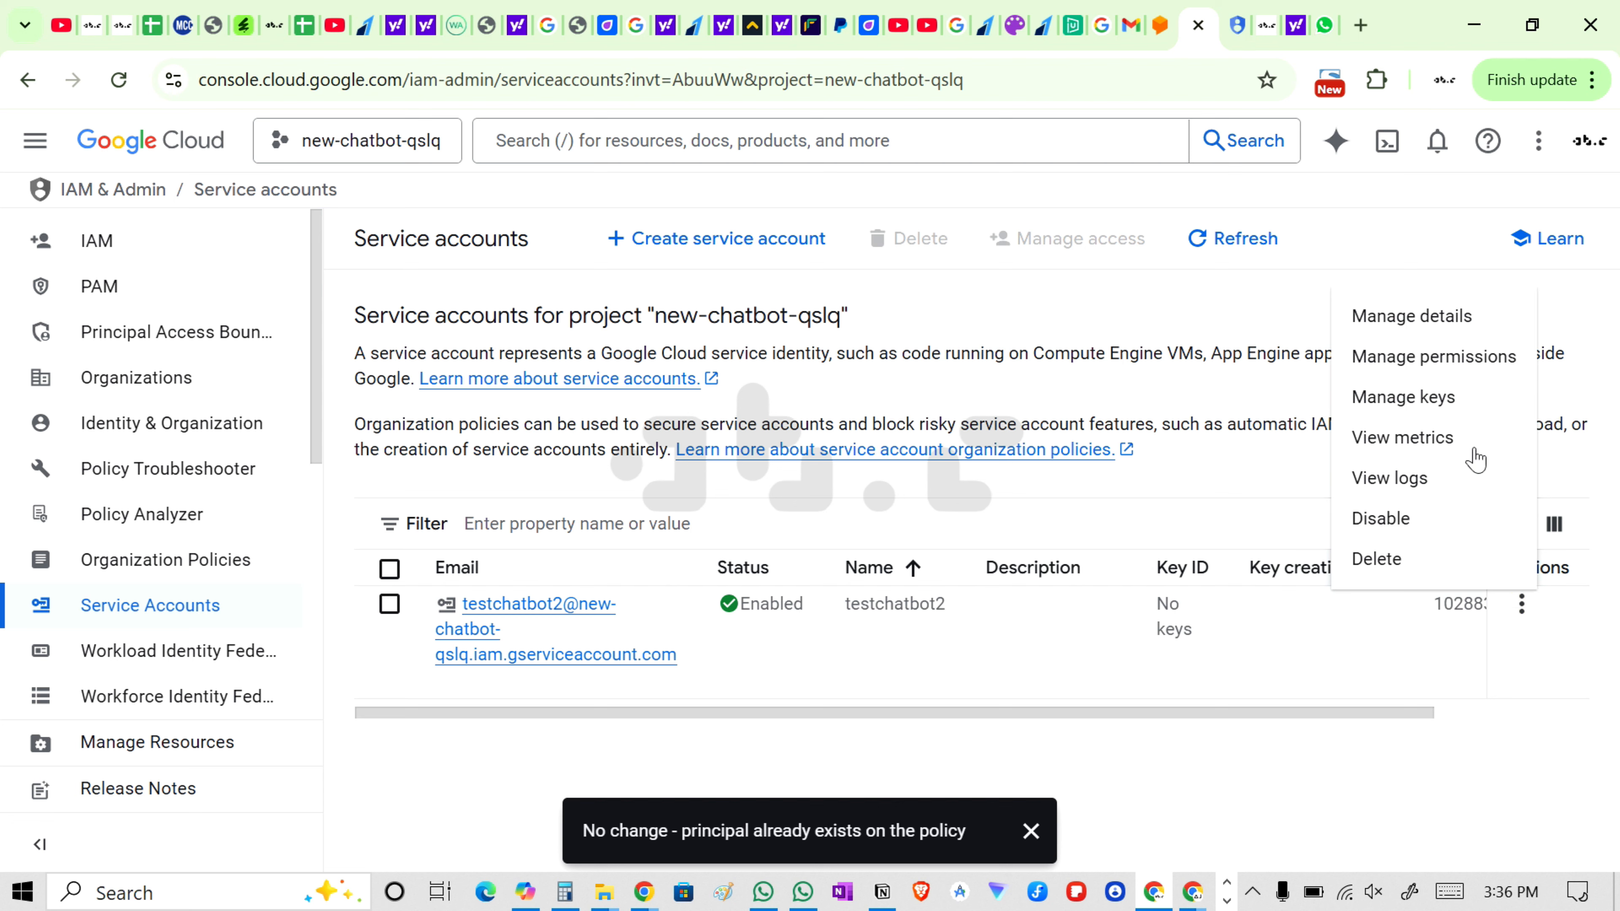
pyautogui.click(1402, 396)
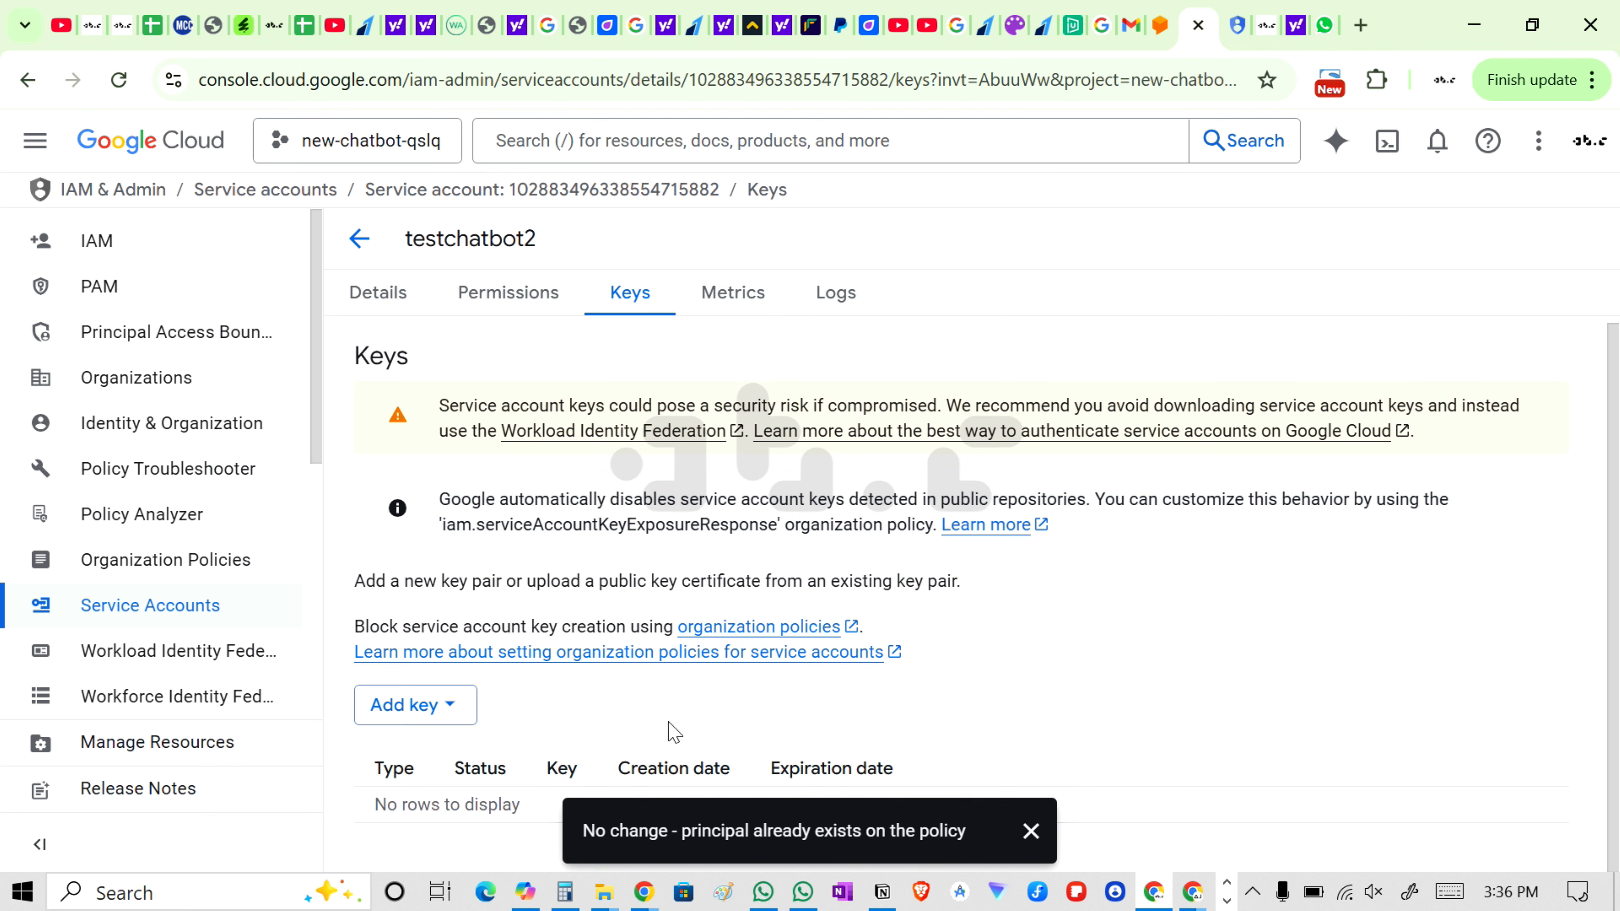
pyautogui.click(447, 710)
pyautogui.click(459, 759)
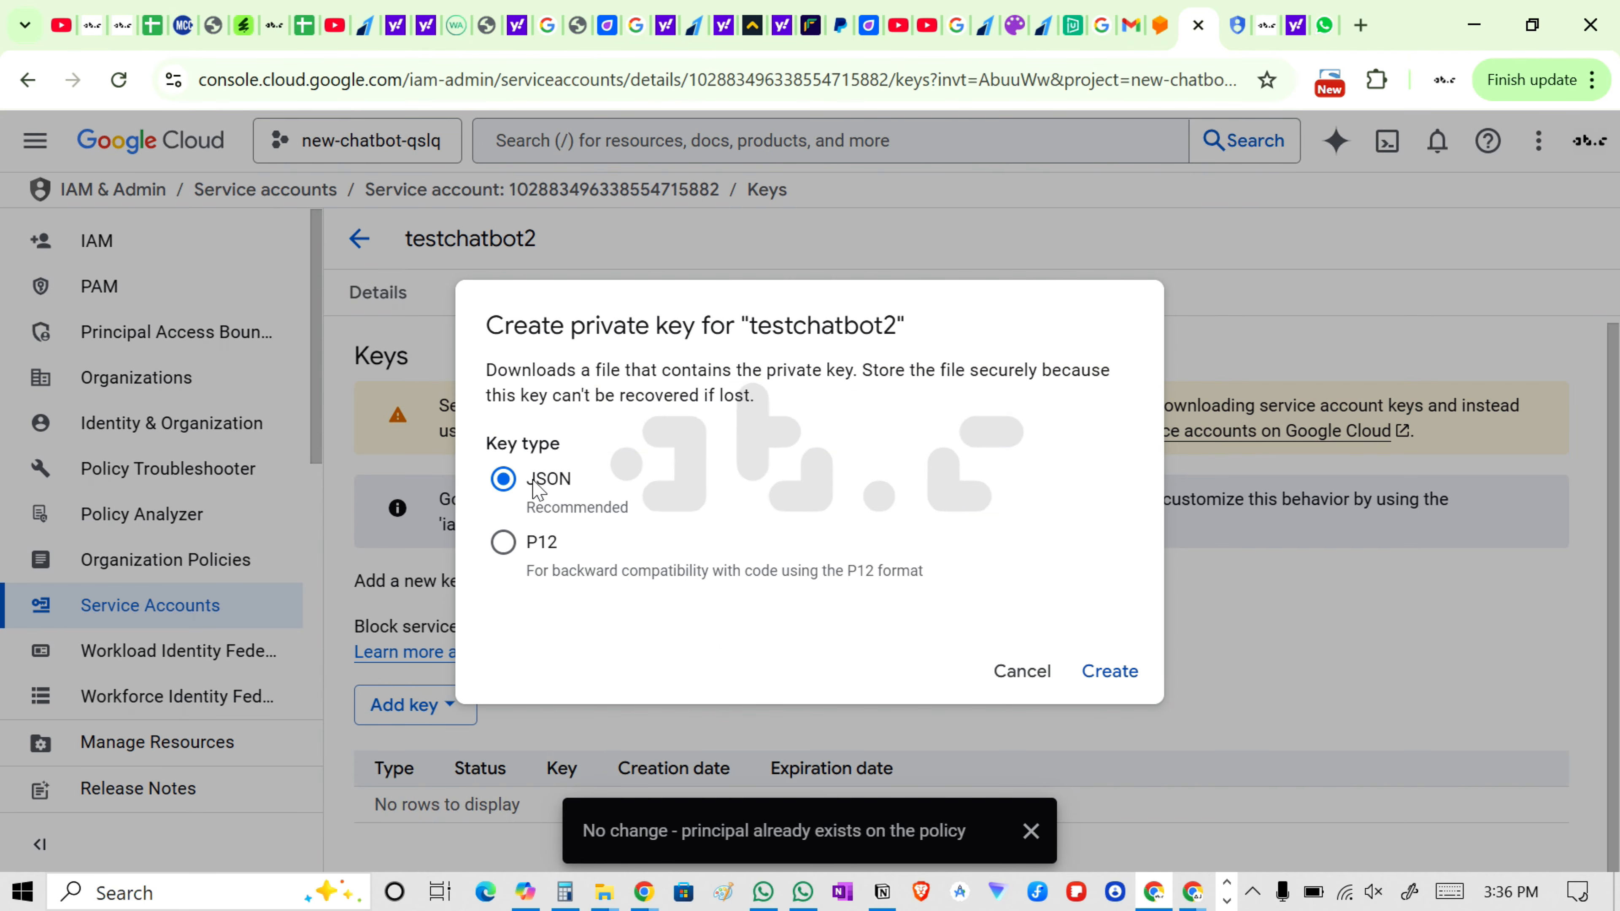
pyautogui.click(535, 486)
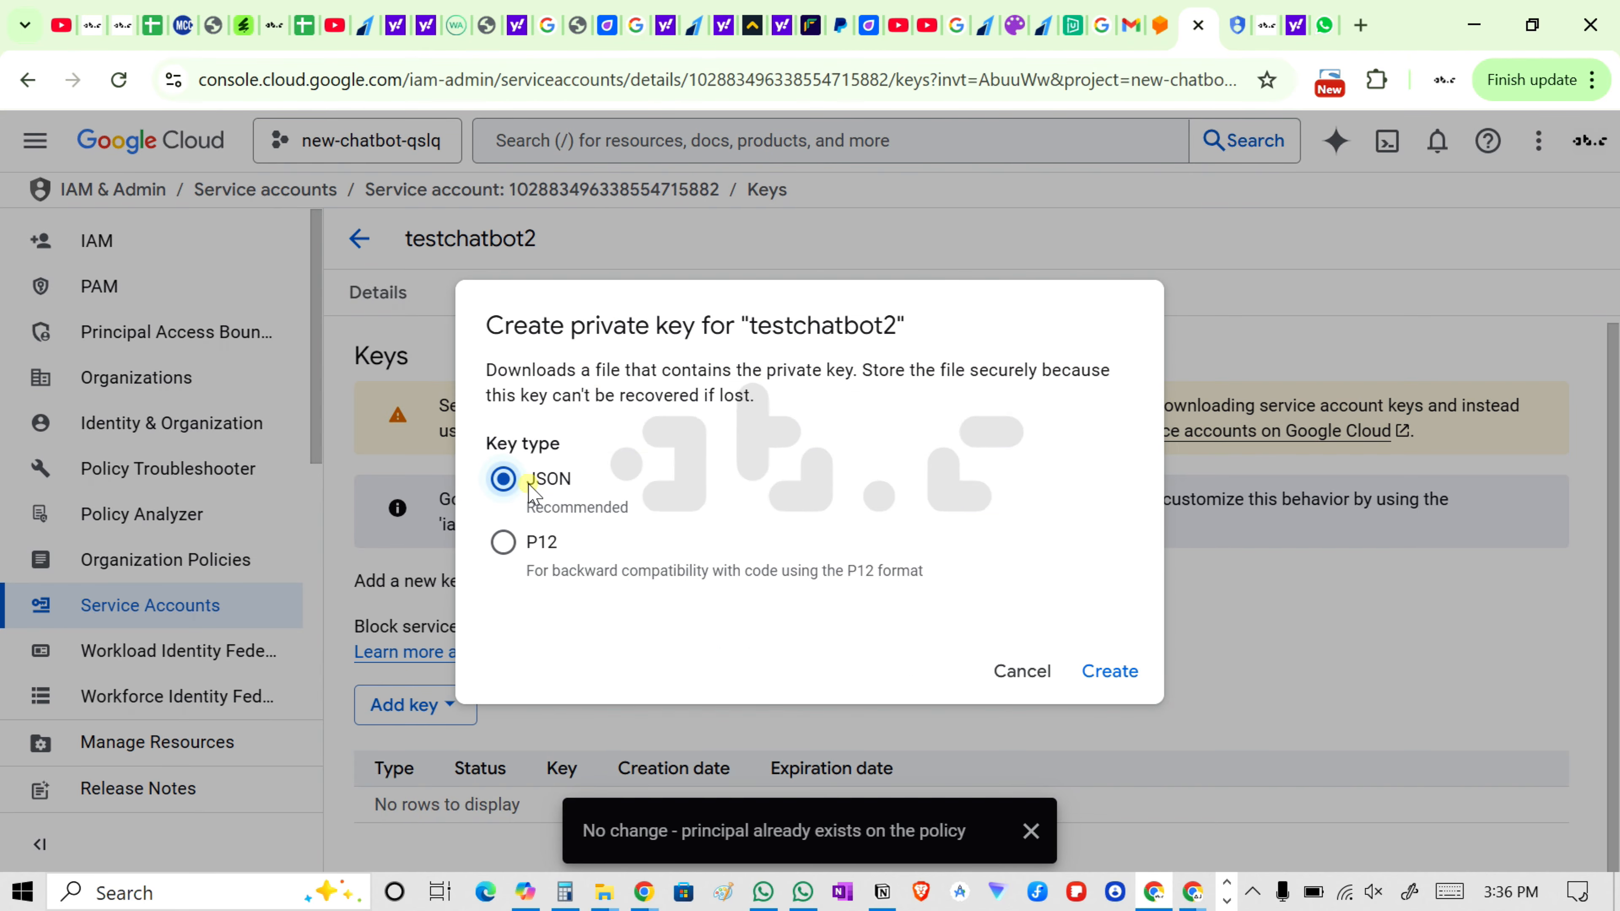
pyautogui.click(1110, 669)
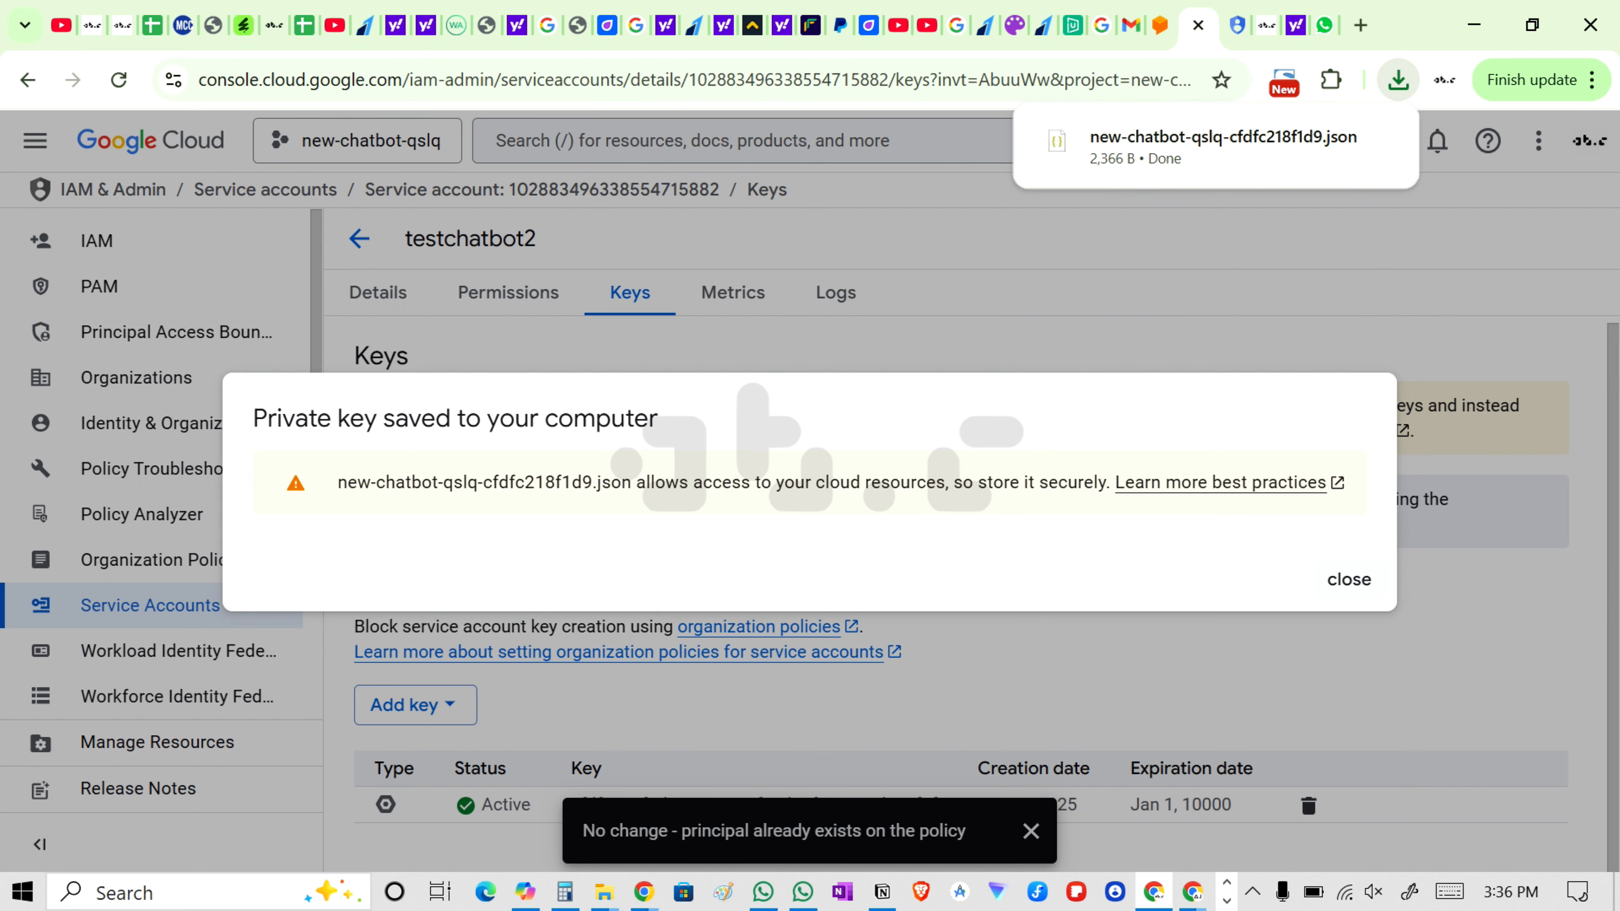
# - Show the downloaded JSON key file in its folder and move the folder window clear of the browser tabs
pyautogui.moveTo(1198, 137)
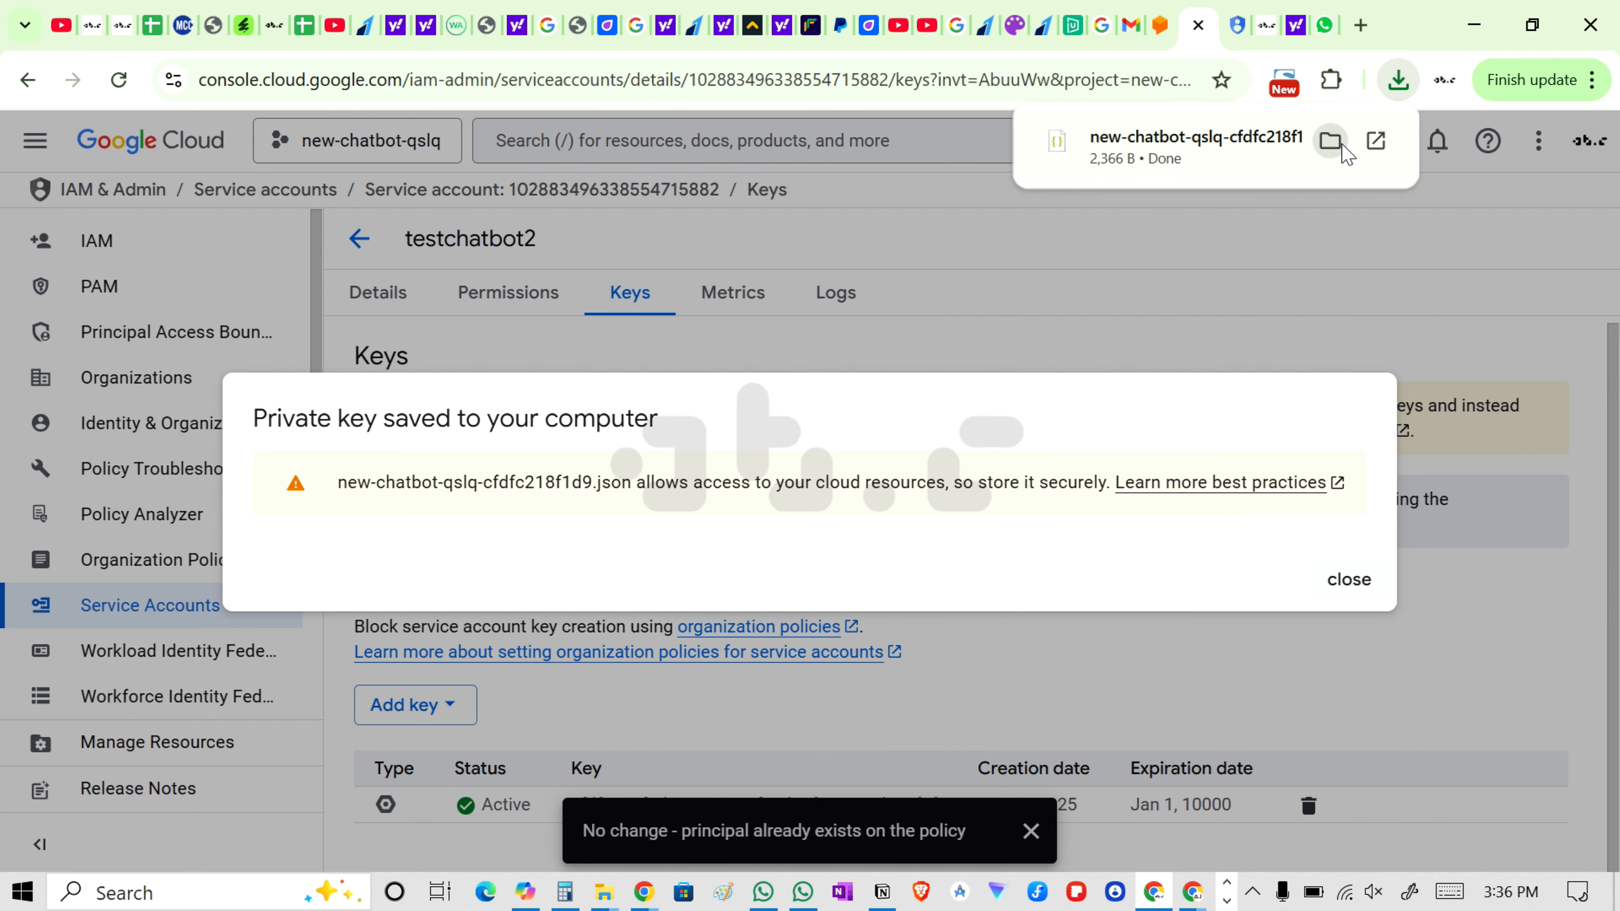
pyautogui.click(1336, 147)
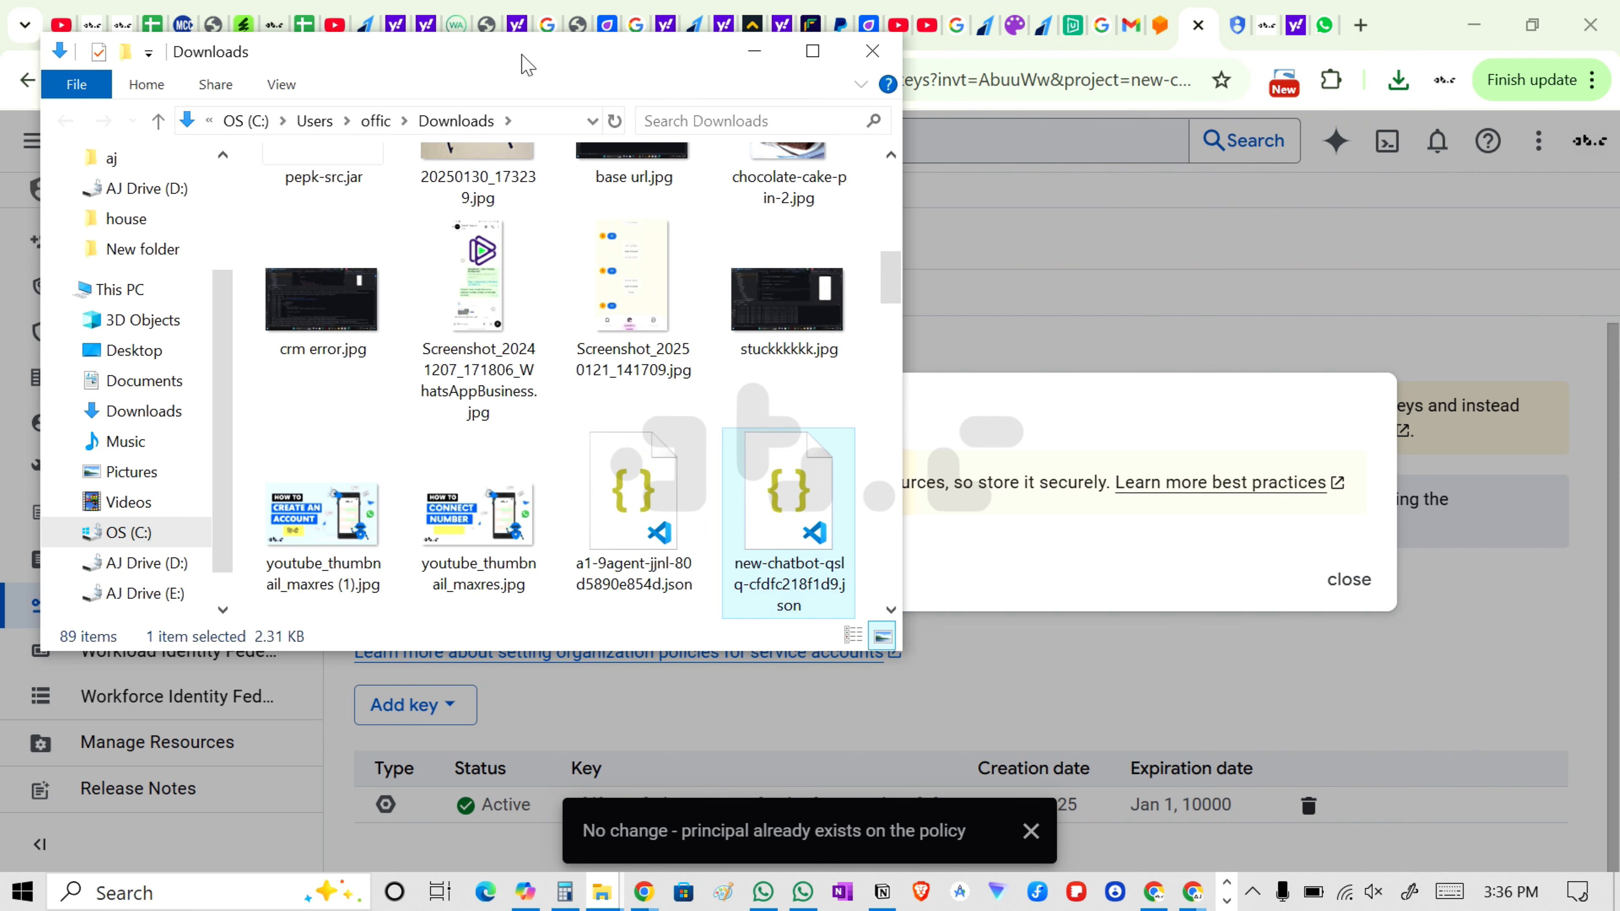
pyautogui.moveTo(527, 65); pyautogui.dragTo(595, 133)
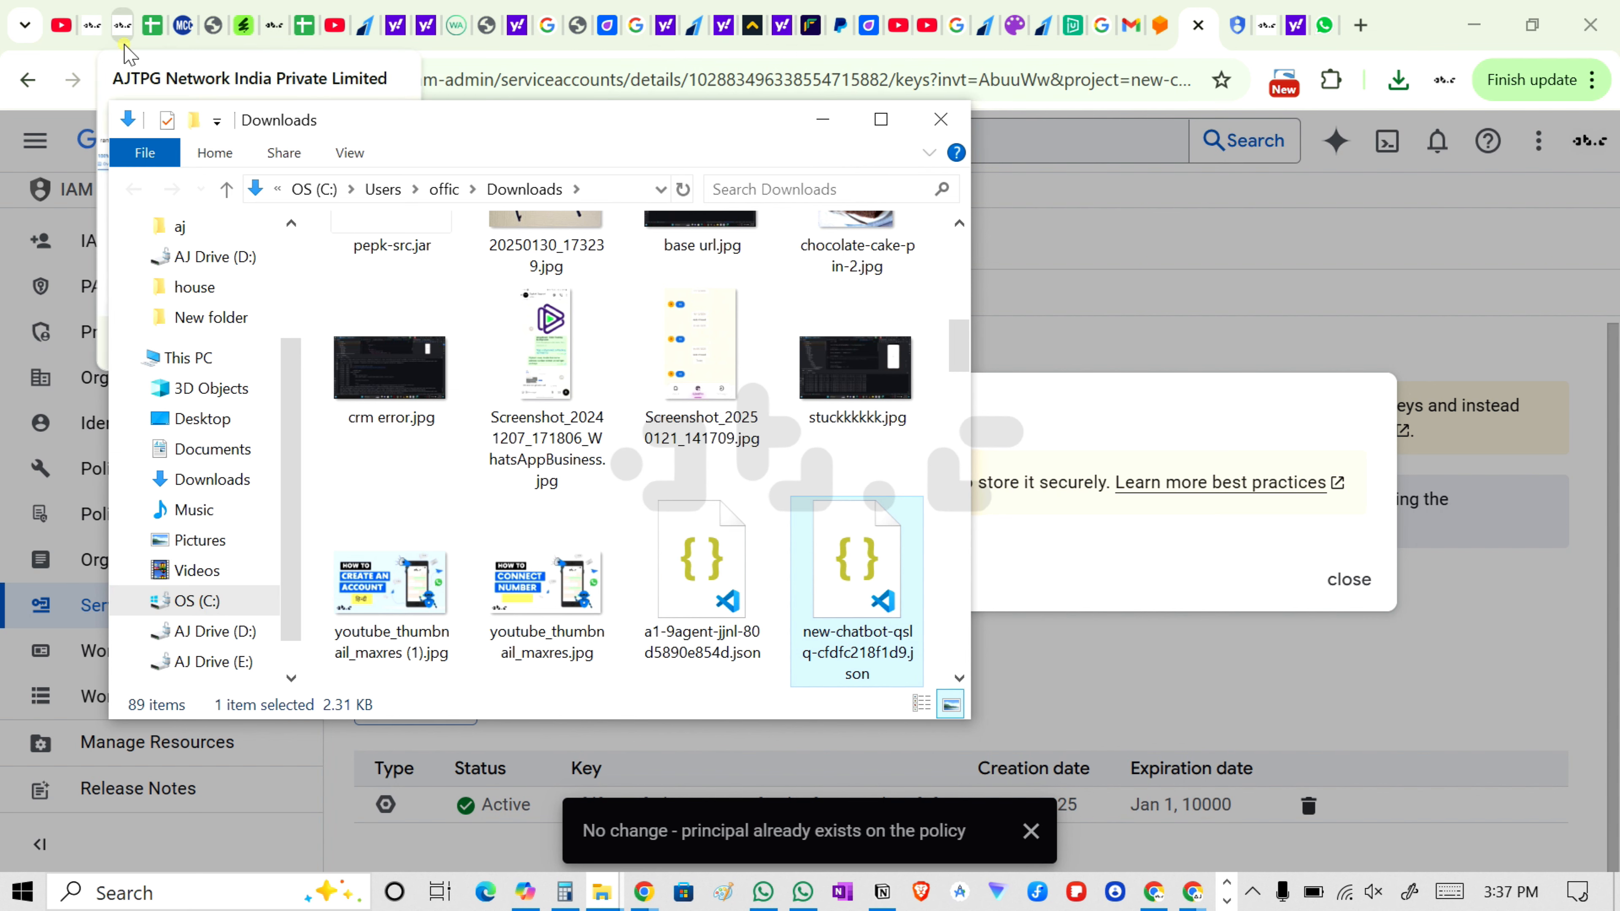
# - Switch to the ajbotpro.chat project, minimize the Downloads window, and open the Dialogflow Integration settings
pyautogui.click(123, 27)
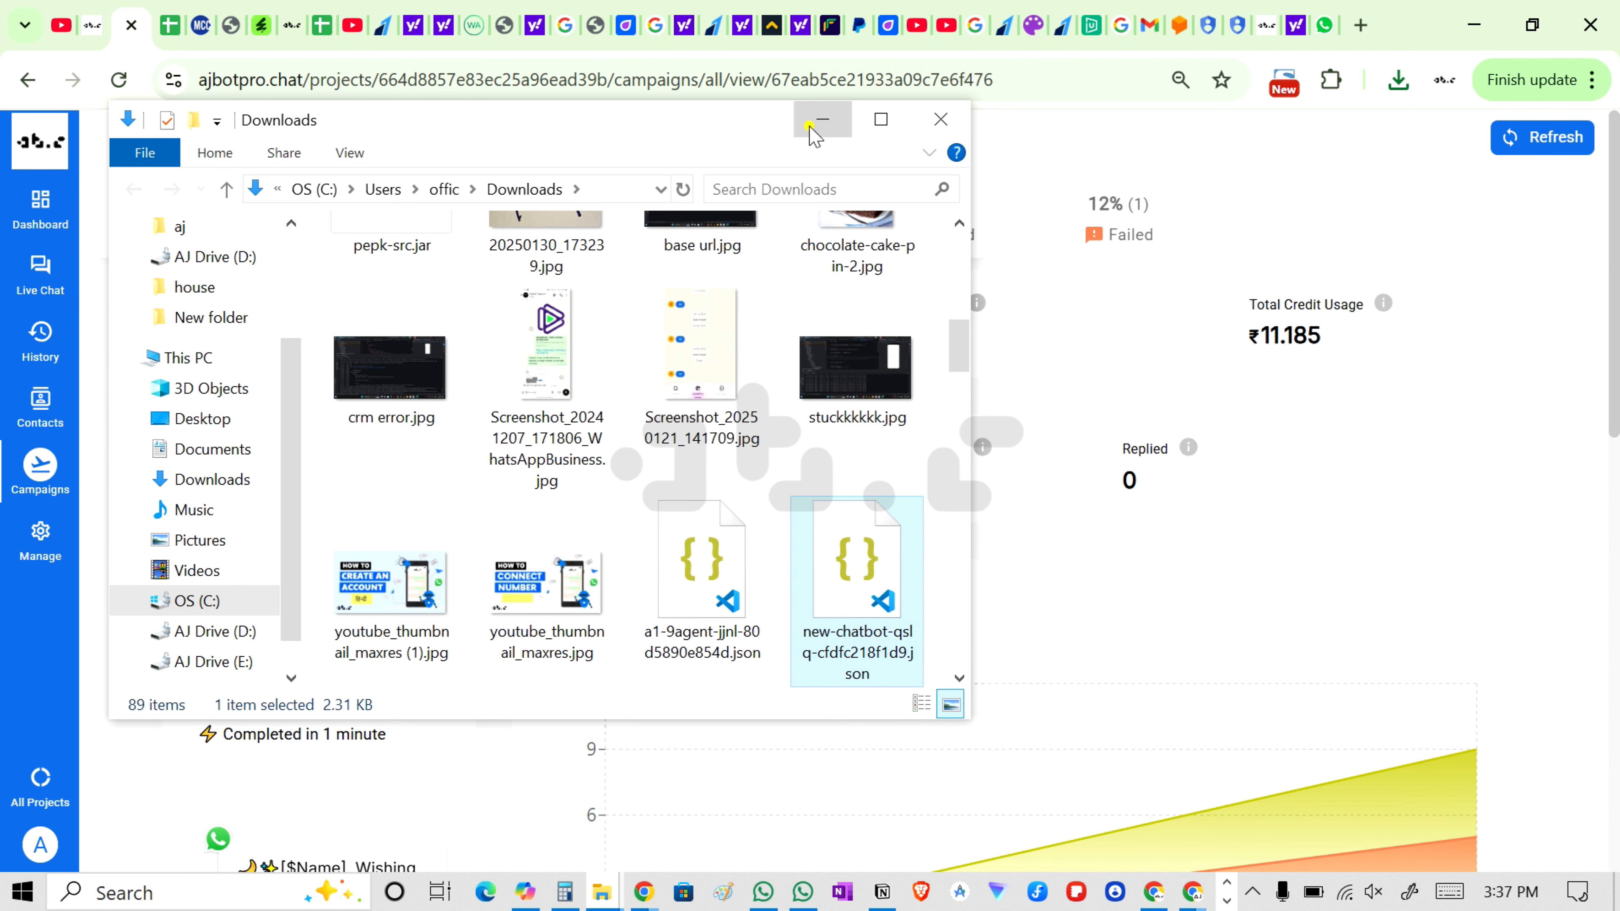
pyautogui.click(822, 121)
pyautogui.click(40, 535)
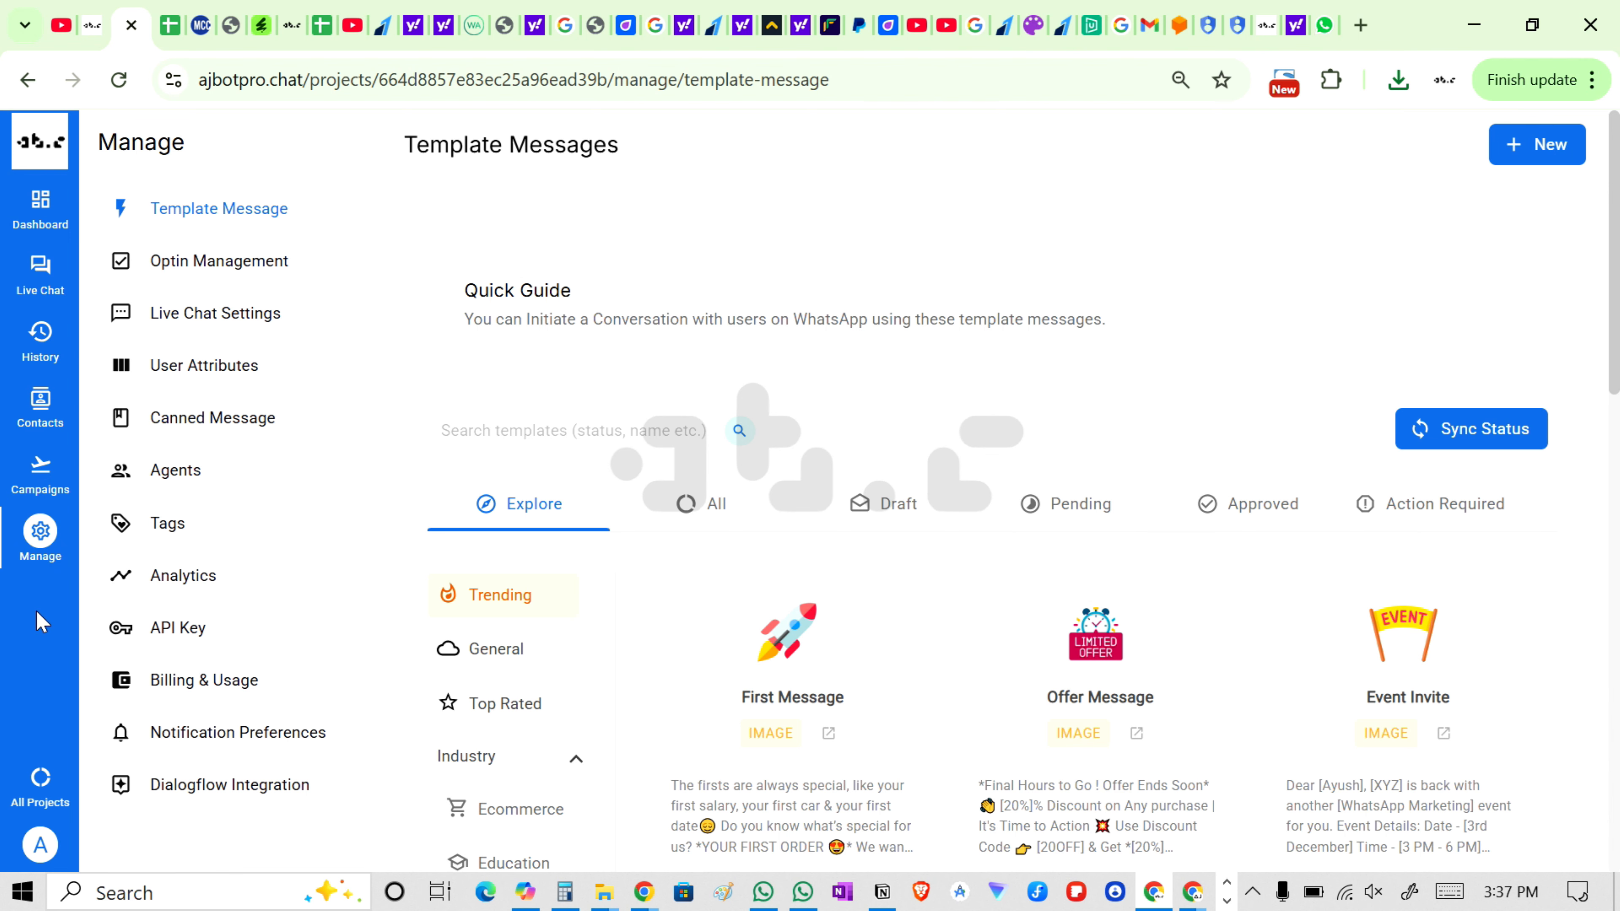
pyautogui.click(244, 802)
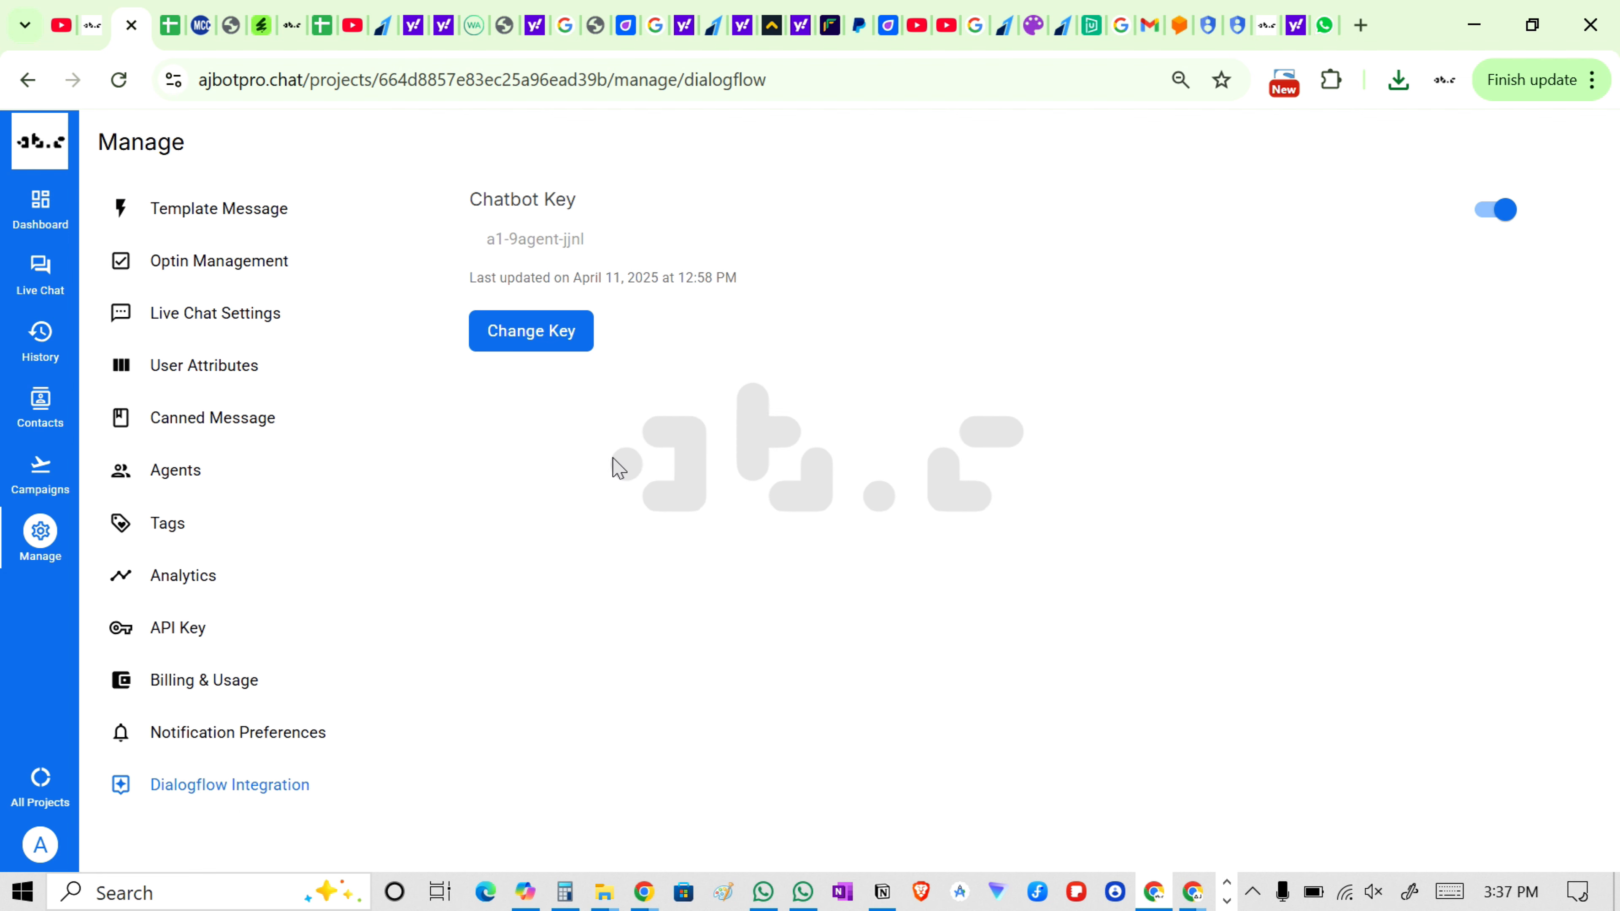
# - Replace the chatbot key with the downloaded new-chatbot-qslq JSON key file and save the integration
pyautogui.click(537, 346)
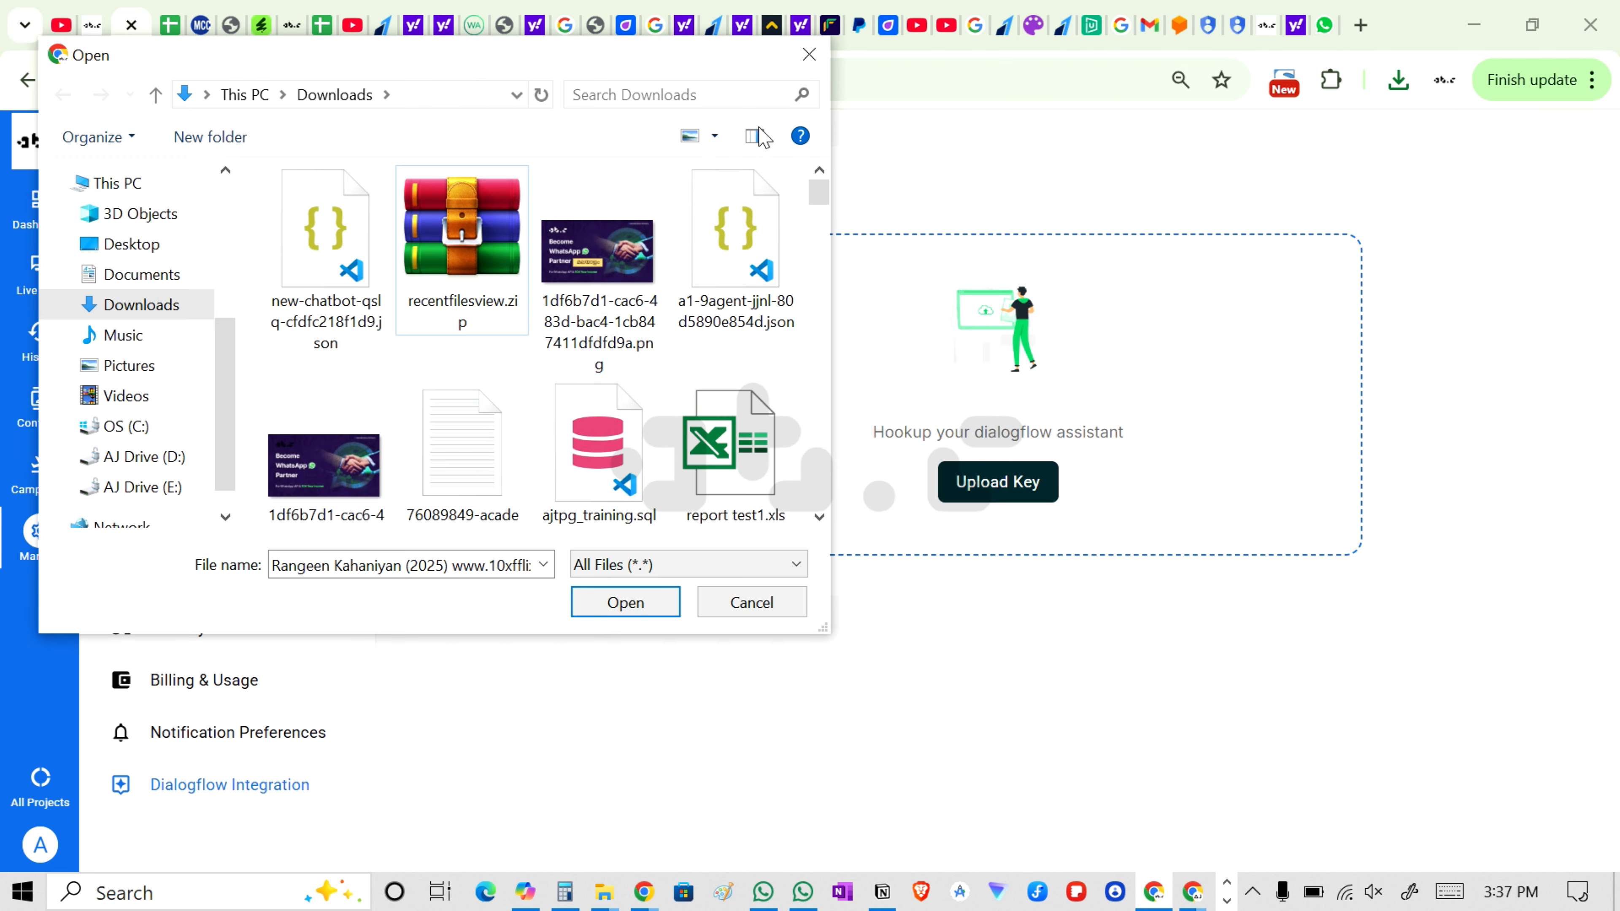
pyautogui.click(816, 64)
pyautogui.click(998, 482)
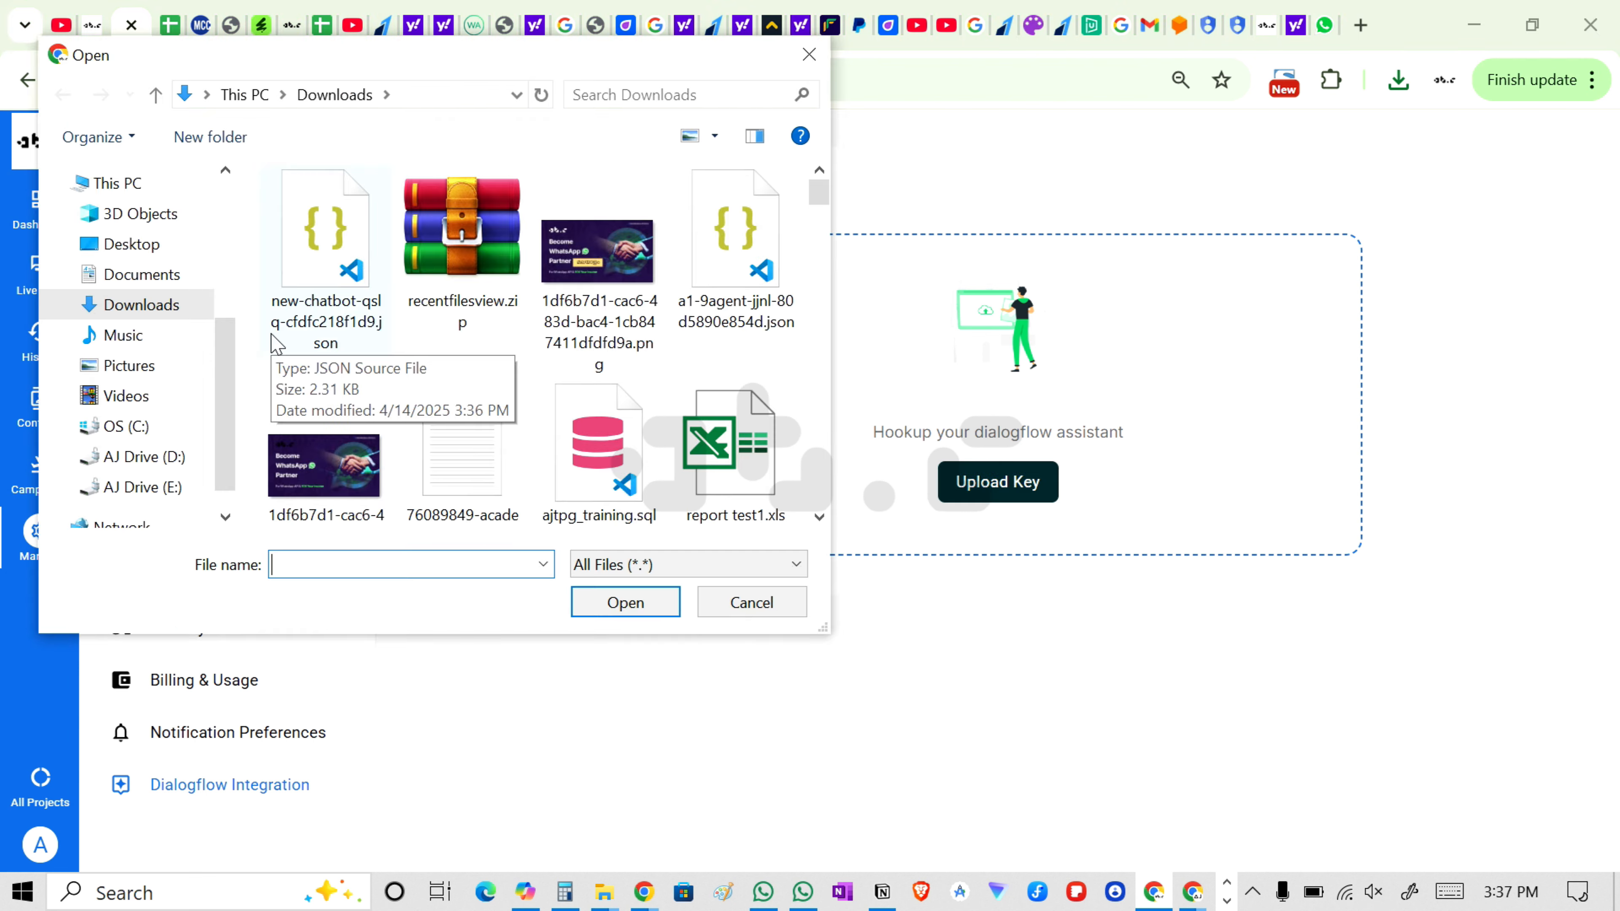
pyautogui.doubleClick(276, 312)
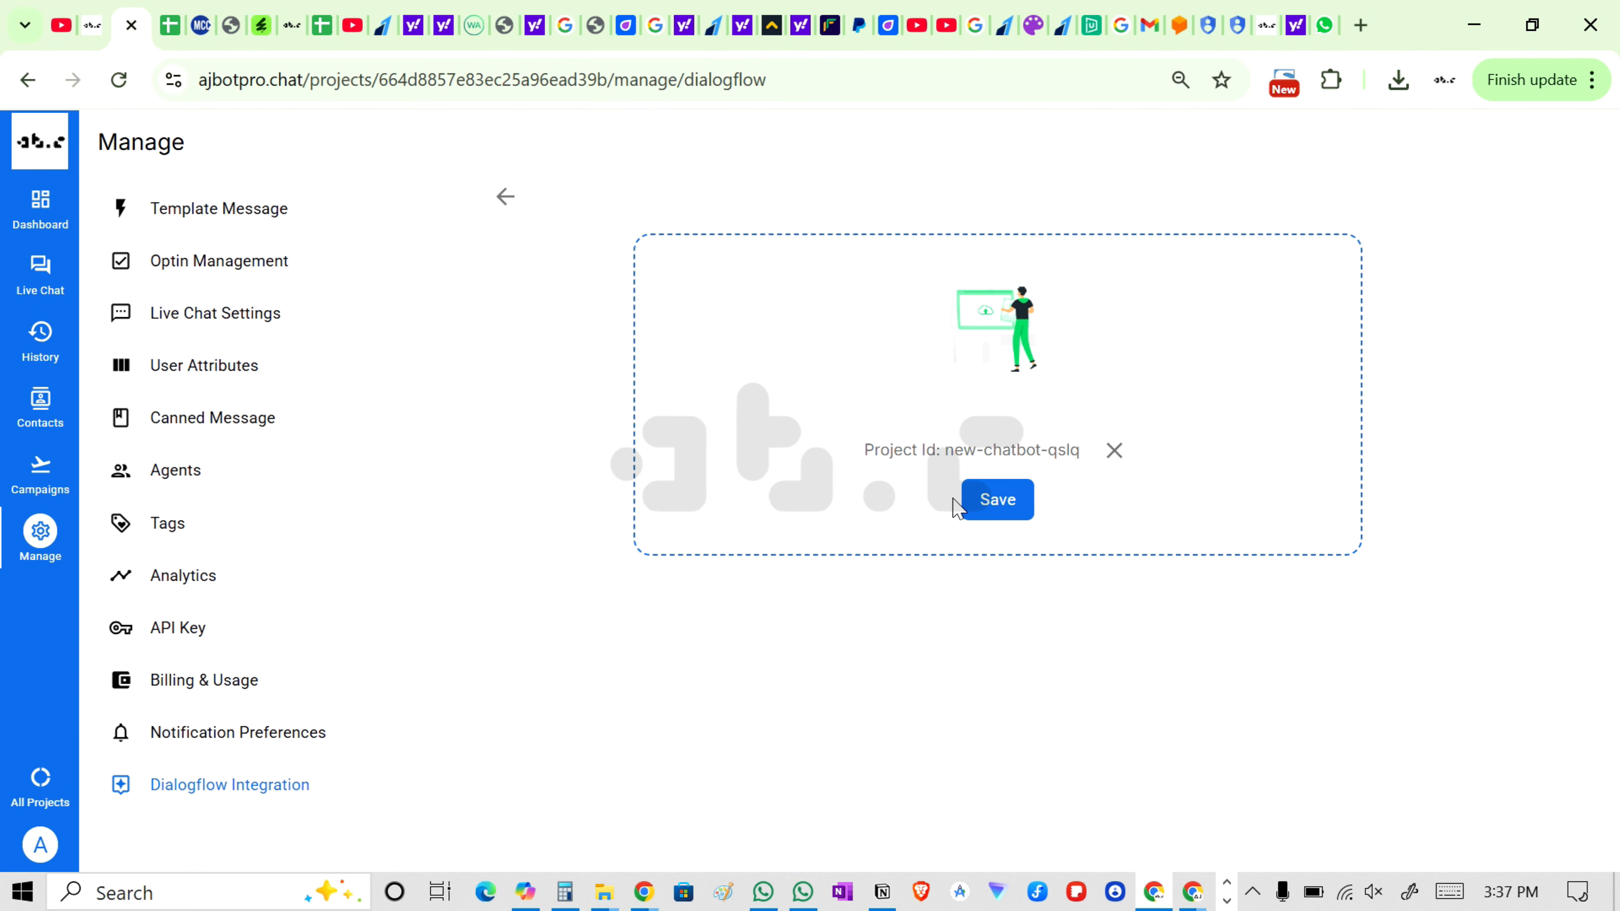
pyautogui.click(1012, 504)
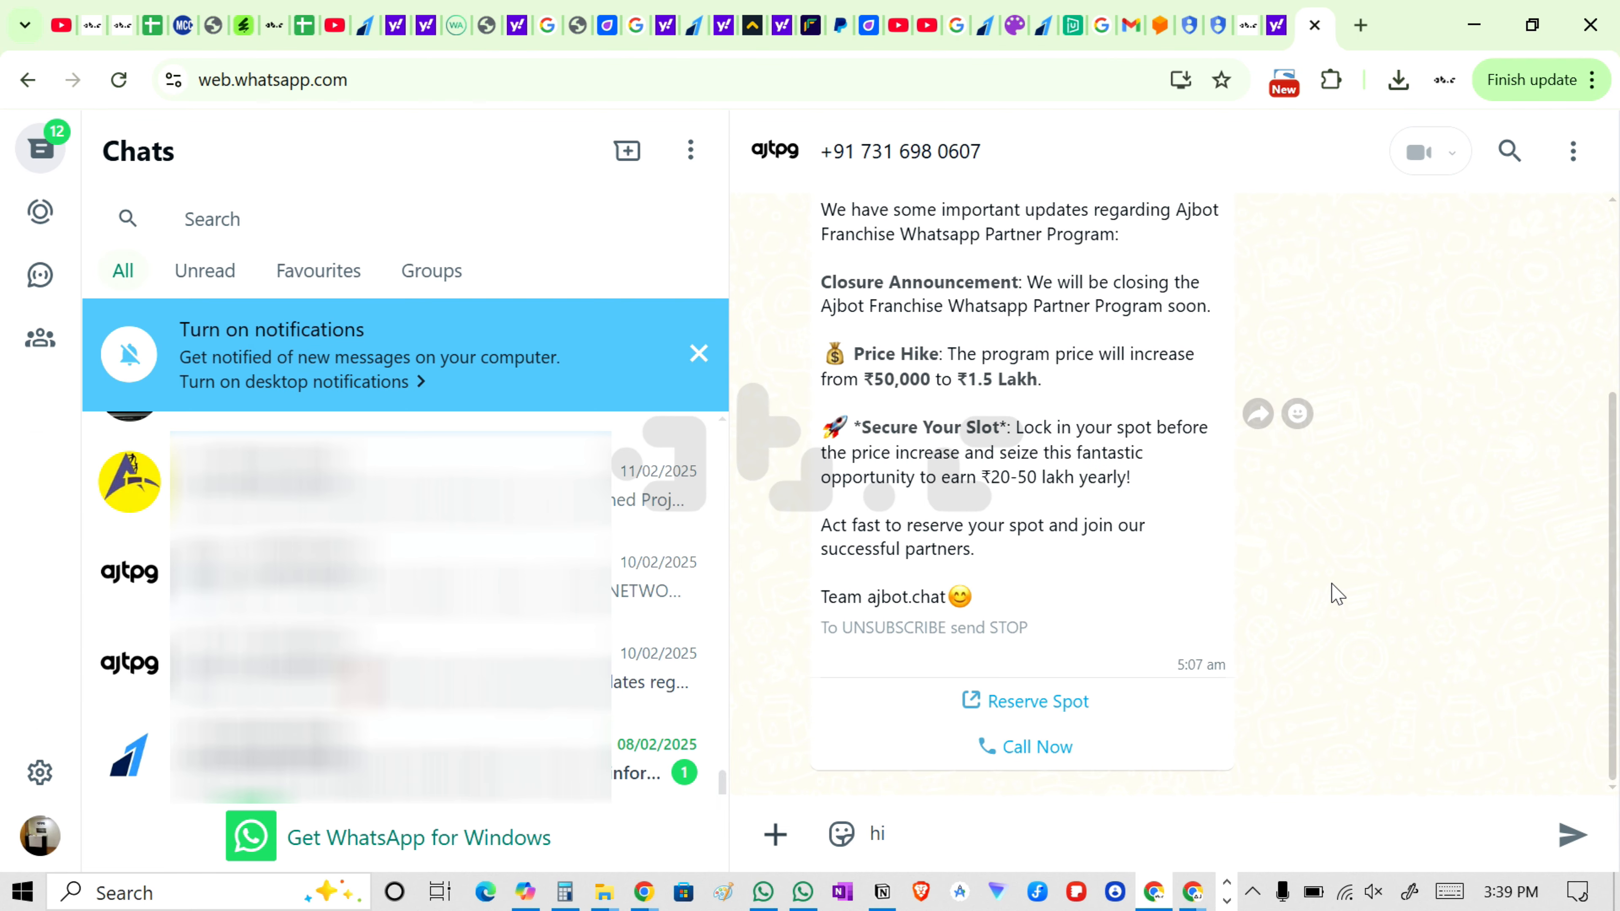
# - Send the test message "hi" to the business number's chat in WhatsApp Web
pyautogui.press('Return')
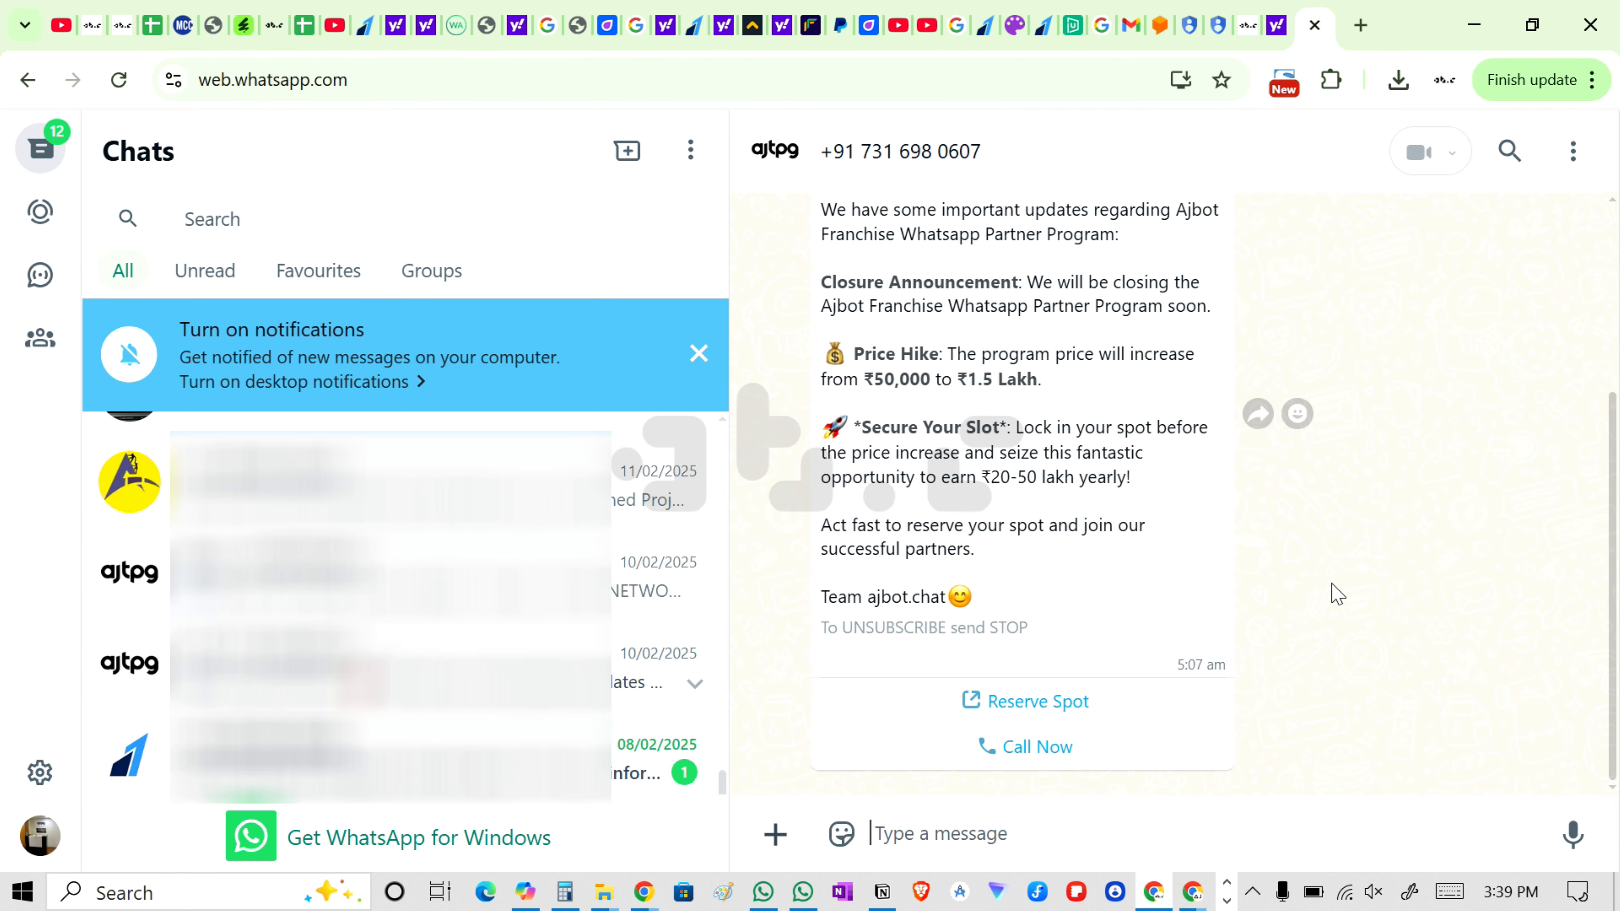